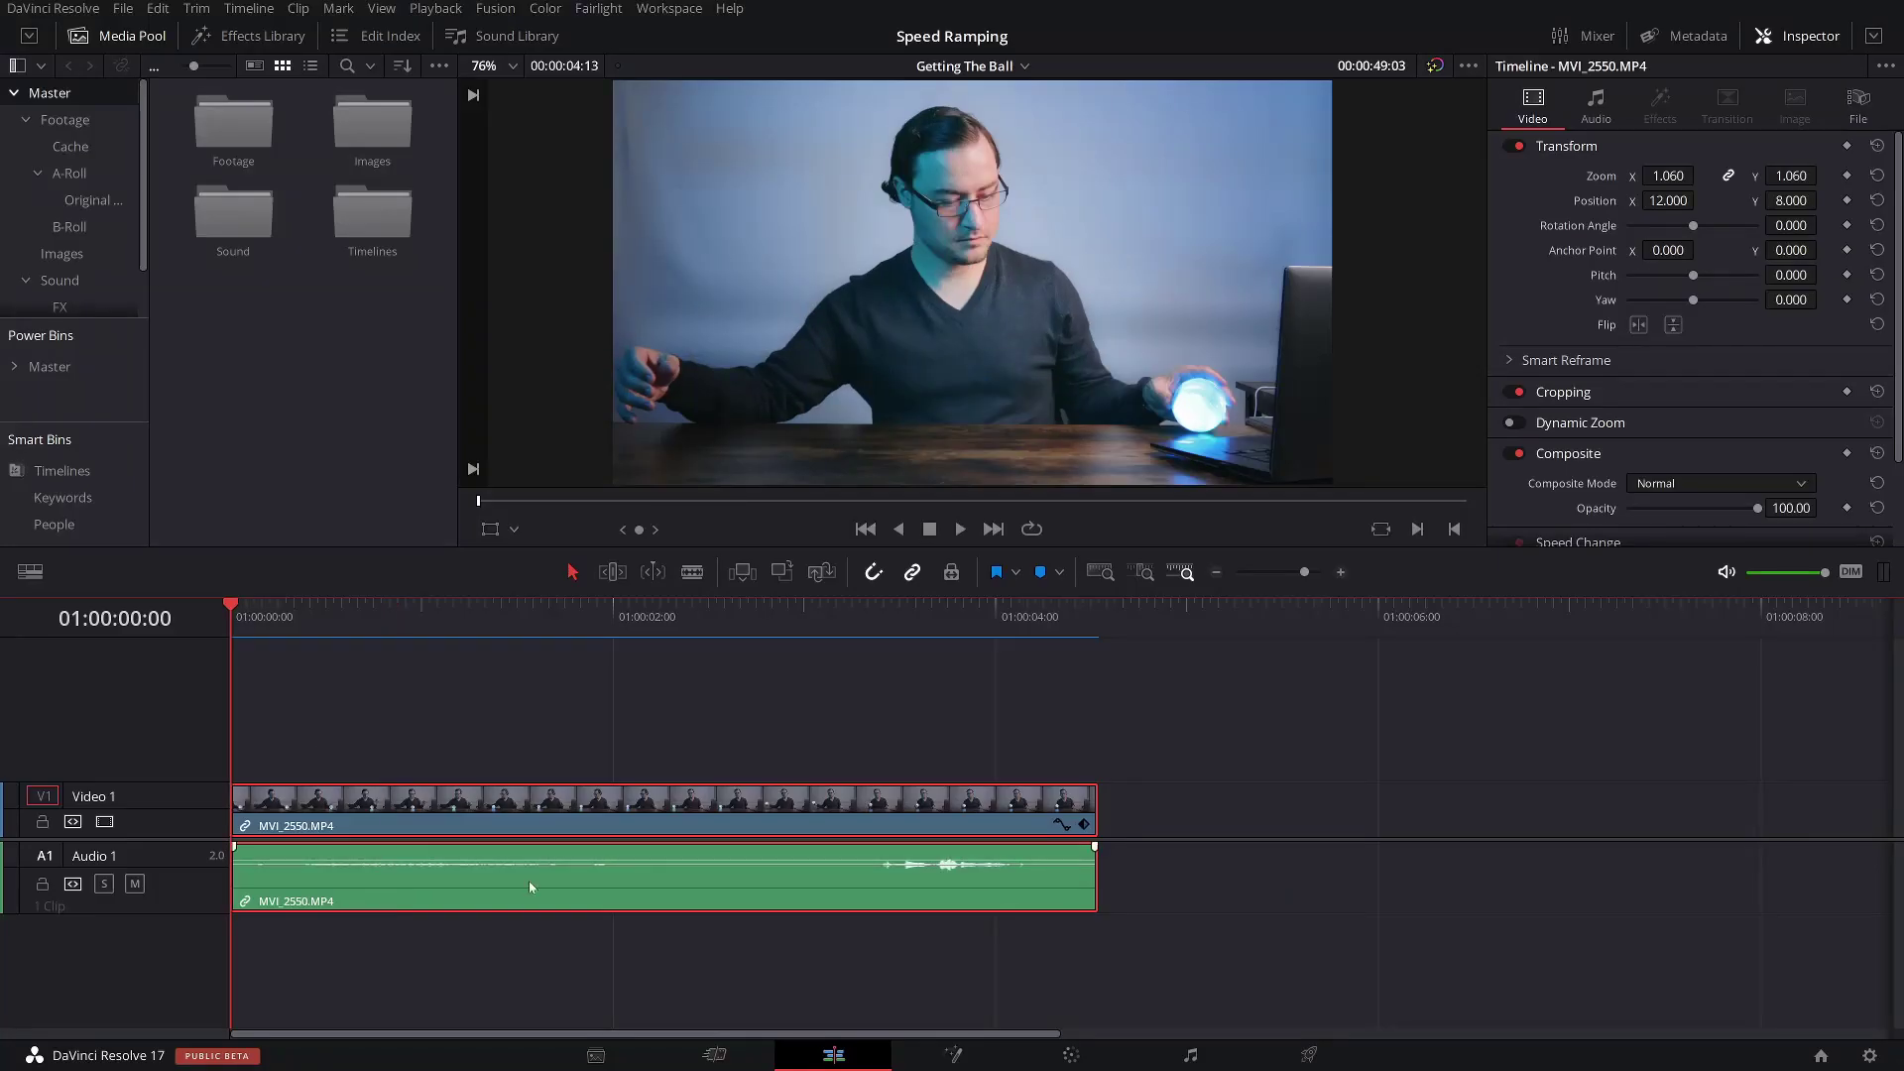
Turn on Retime Controls for the MVI_2550.MP4 clip from its right-click menu
{"action": "right_click", "coordinate": [514, 836]}
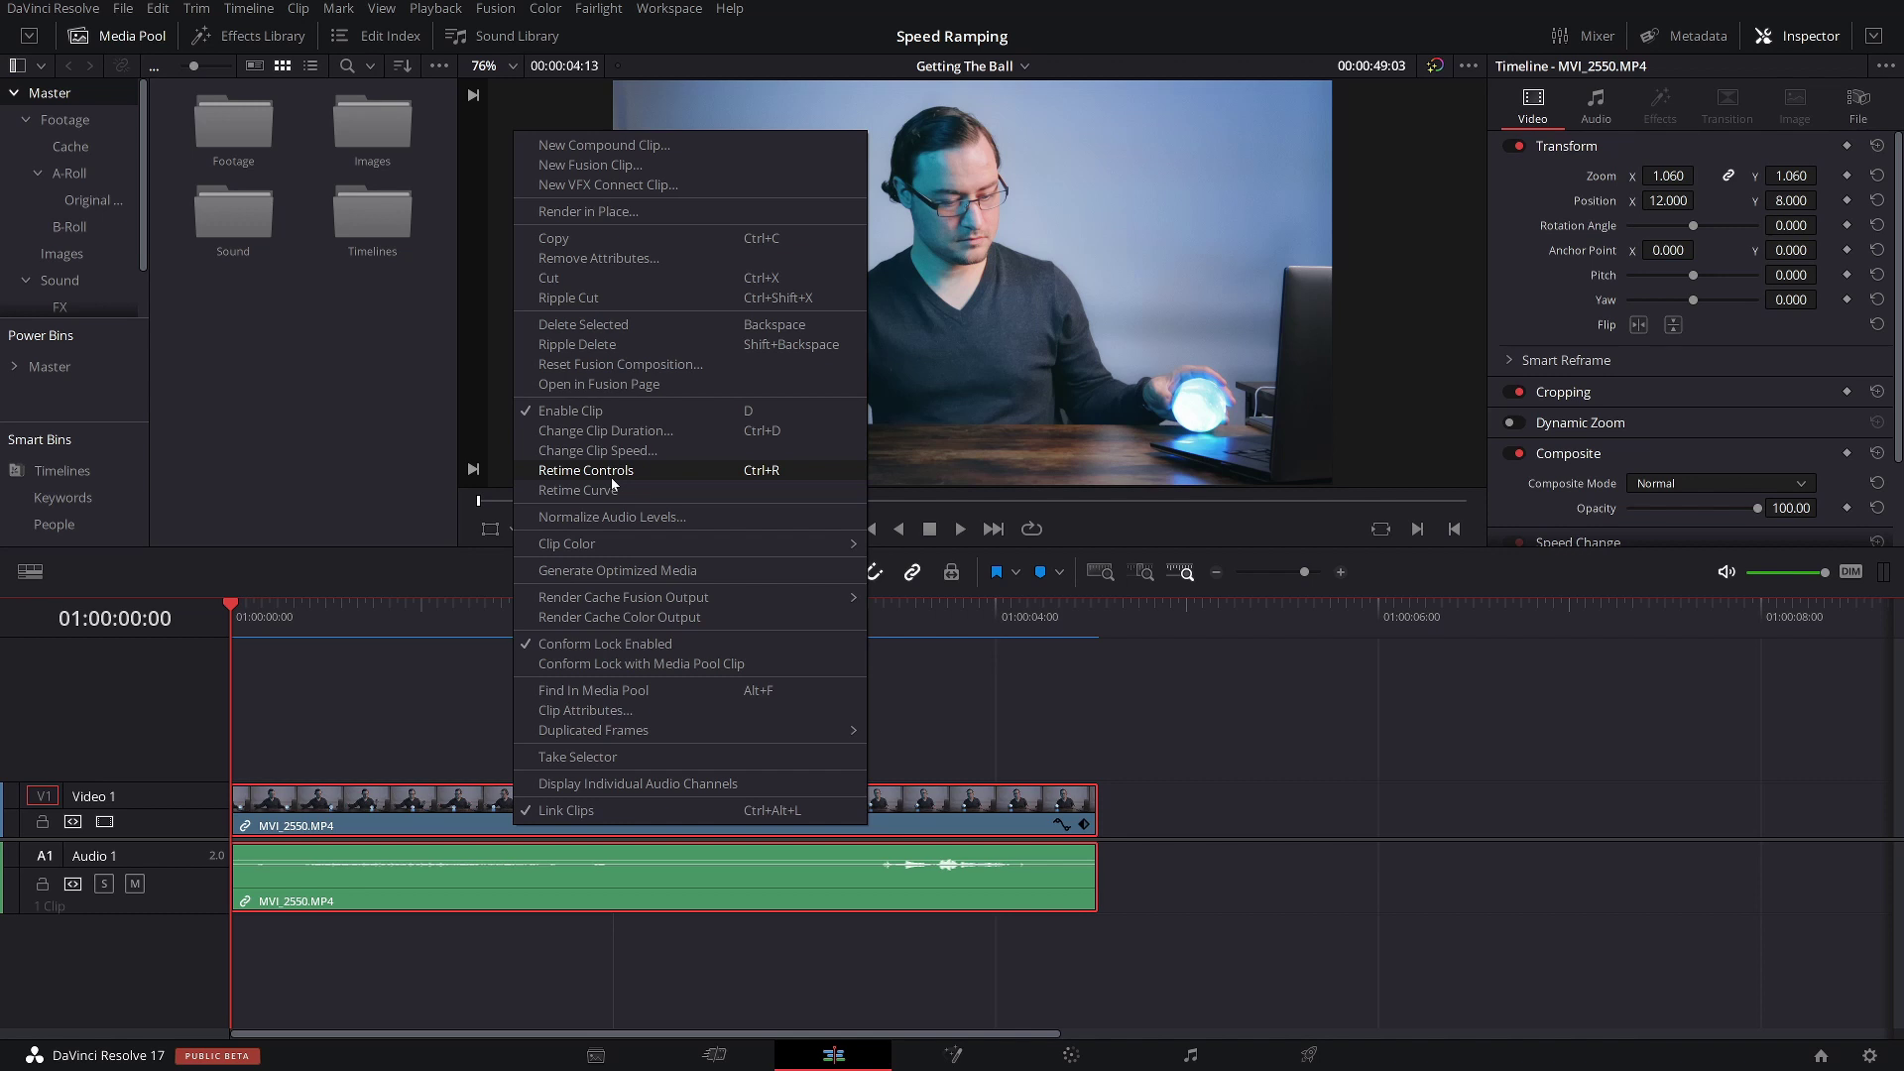
{"action": "left_click", "coordinate": [799, 472]}
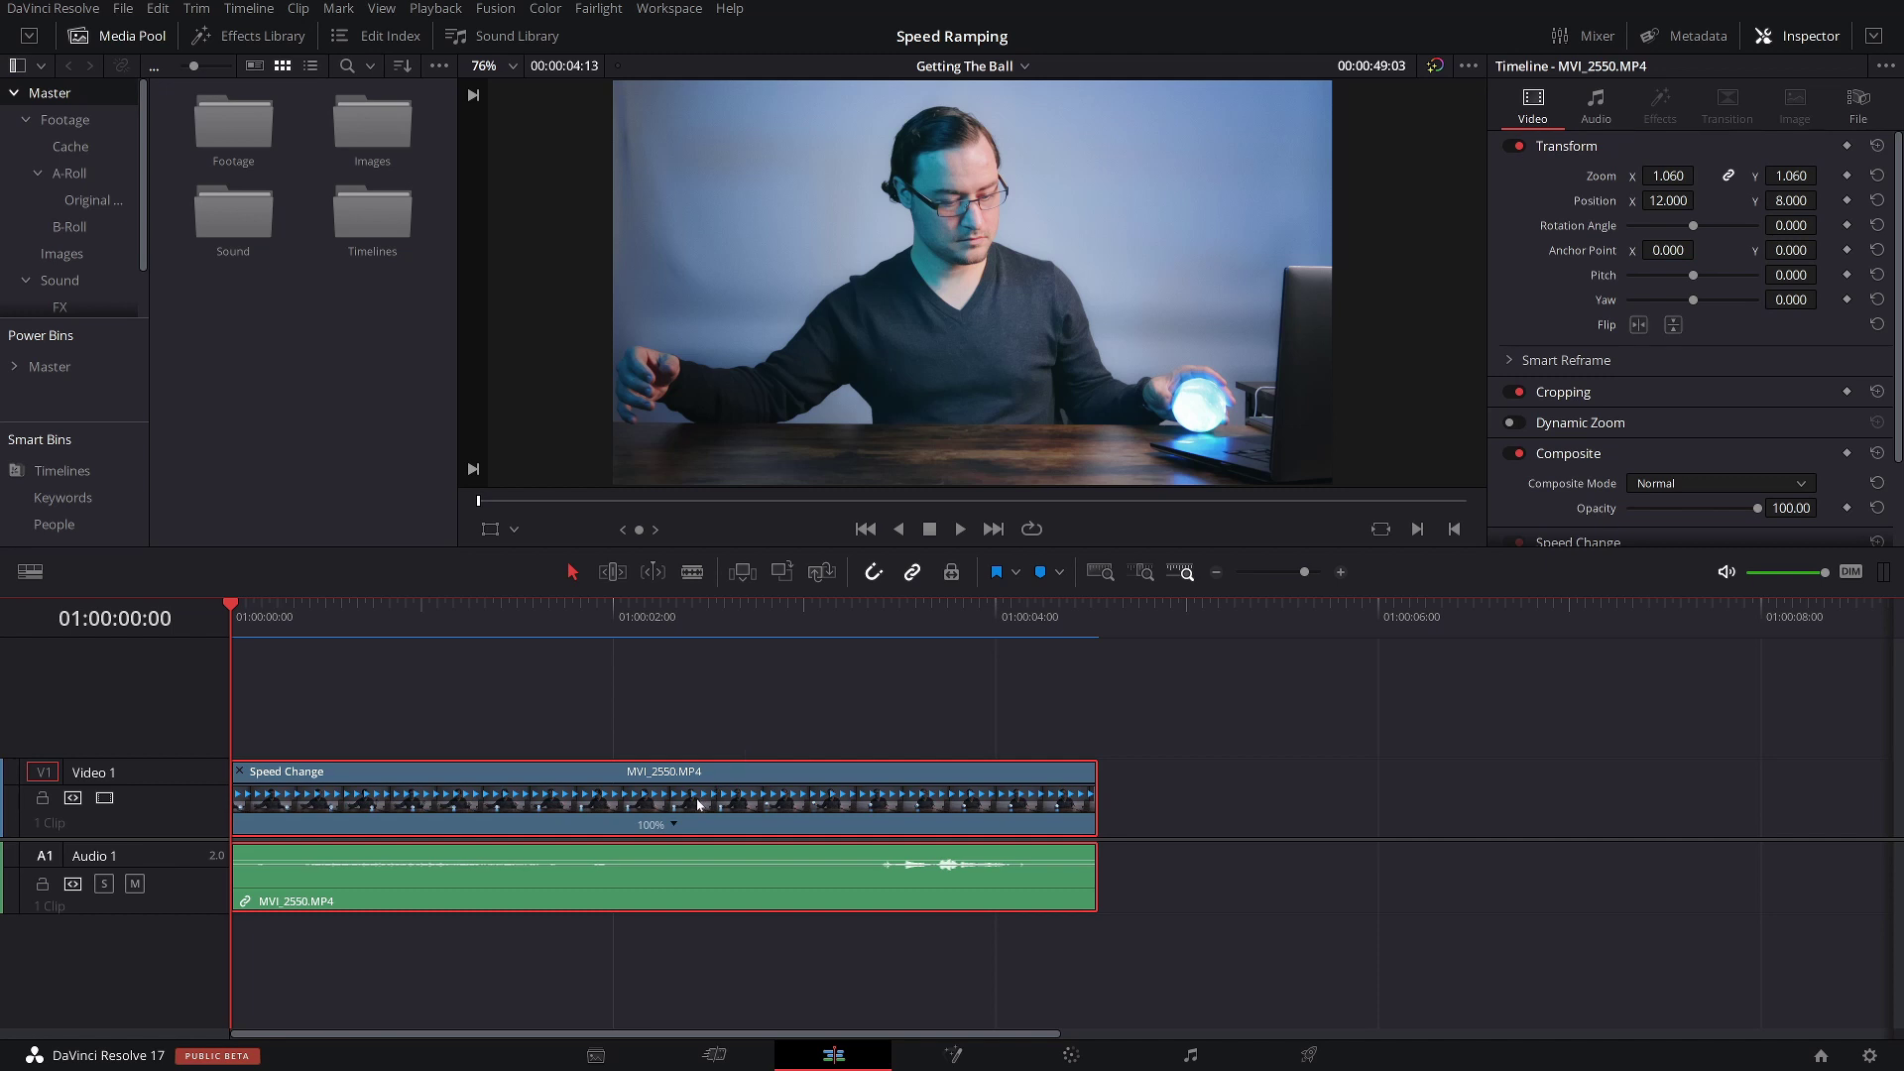
Shorten the MVI_2550.MP4 retime bar to about 188% speed and preview it
{"action": "key", "text": "ctrl+shift+a"}
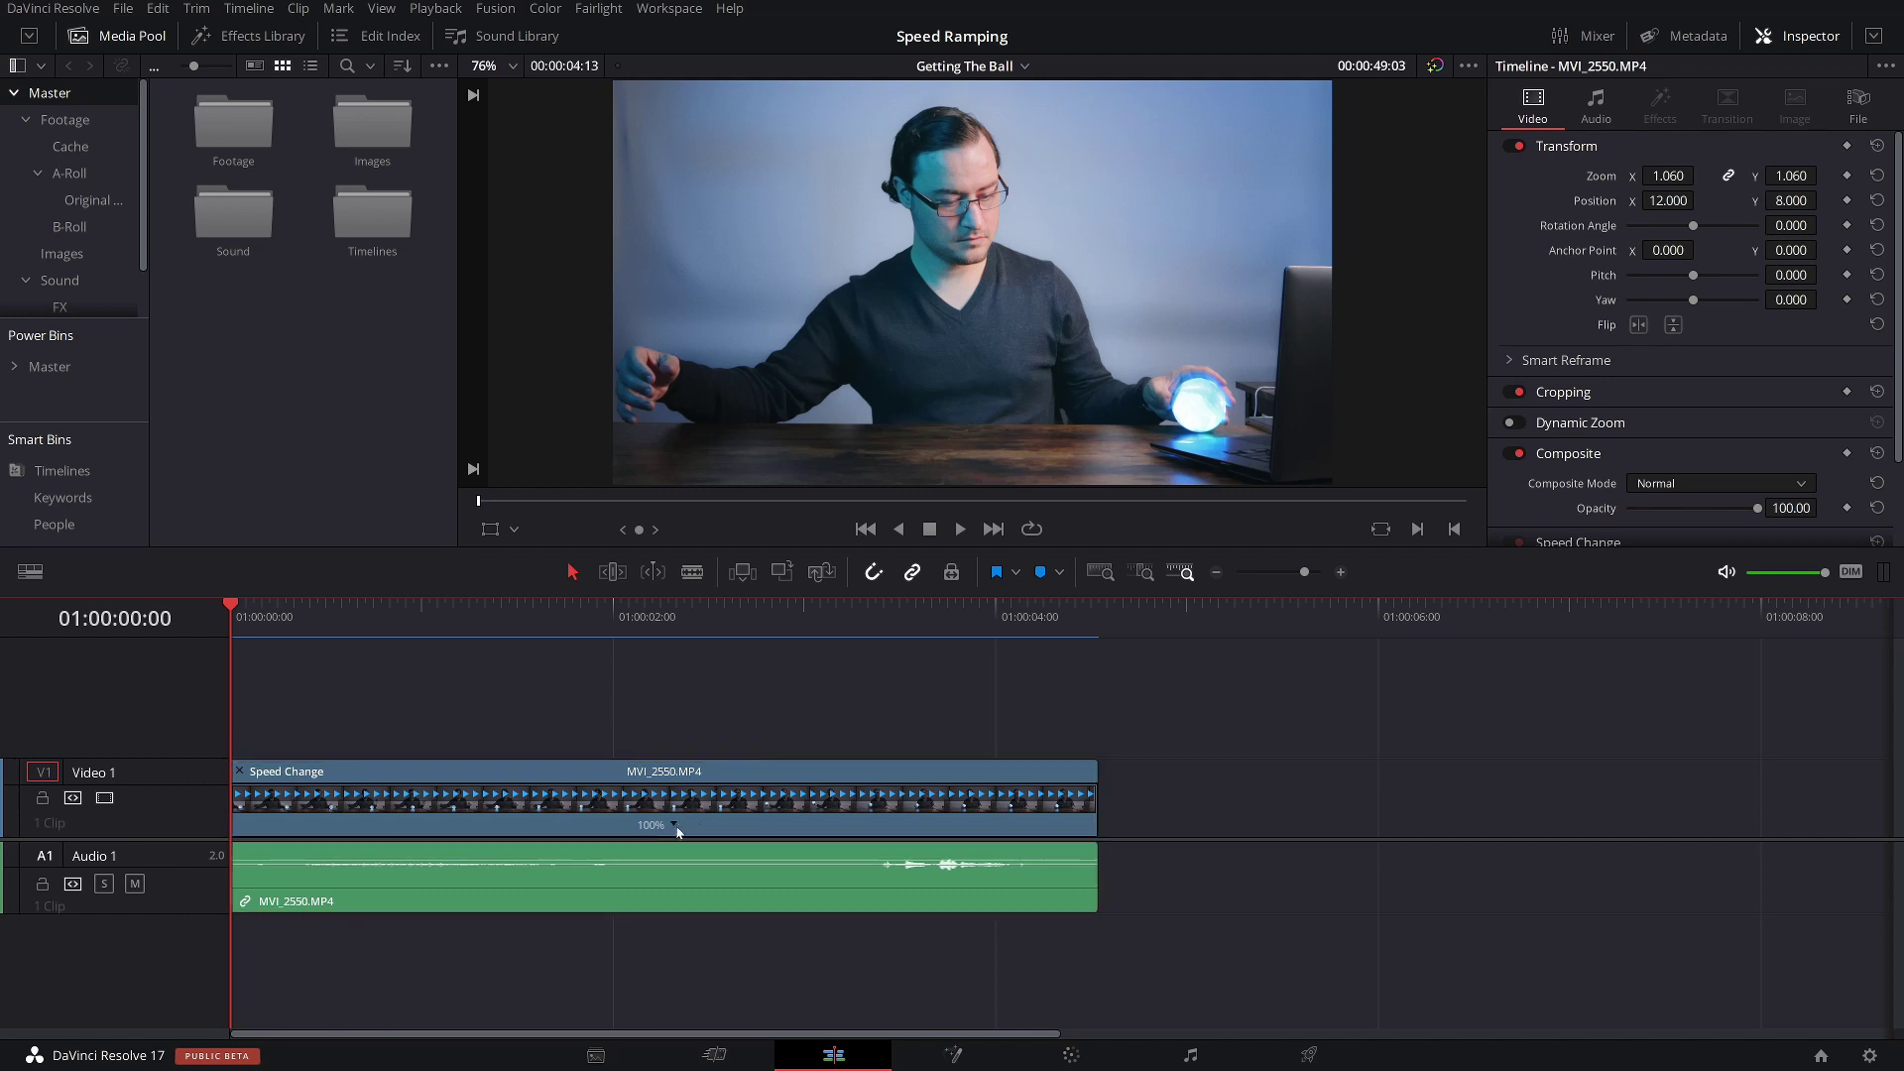
{"action": "left_click", "coordinate": [674, 825]}
{"action": "mouse_move", "coordinate": [715, 902]}
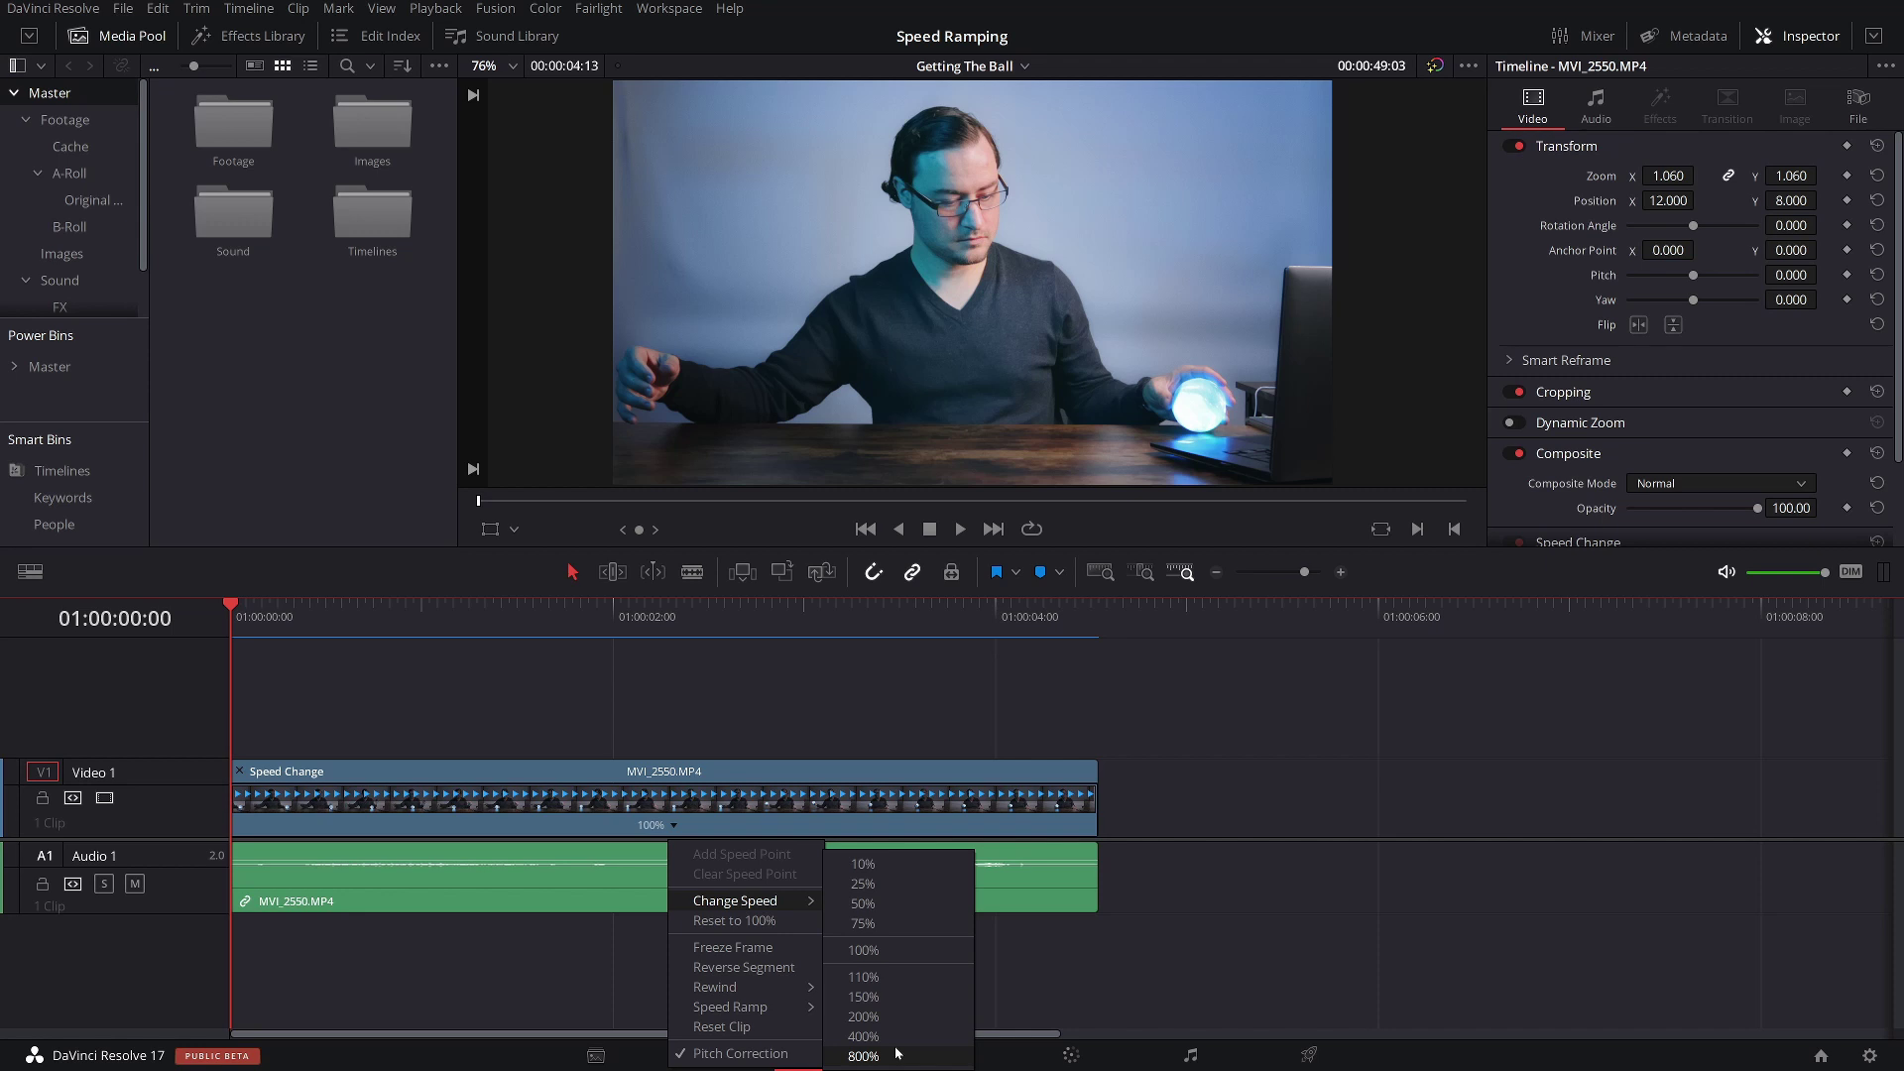
{"action": "left_click", "coordinate": [862, 738]}
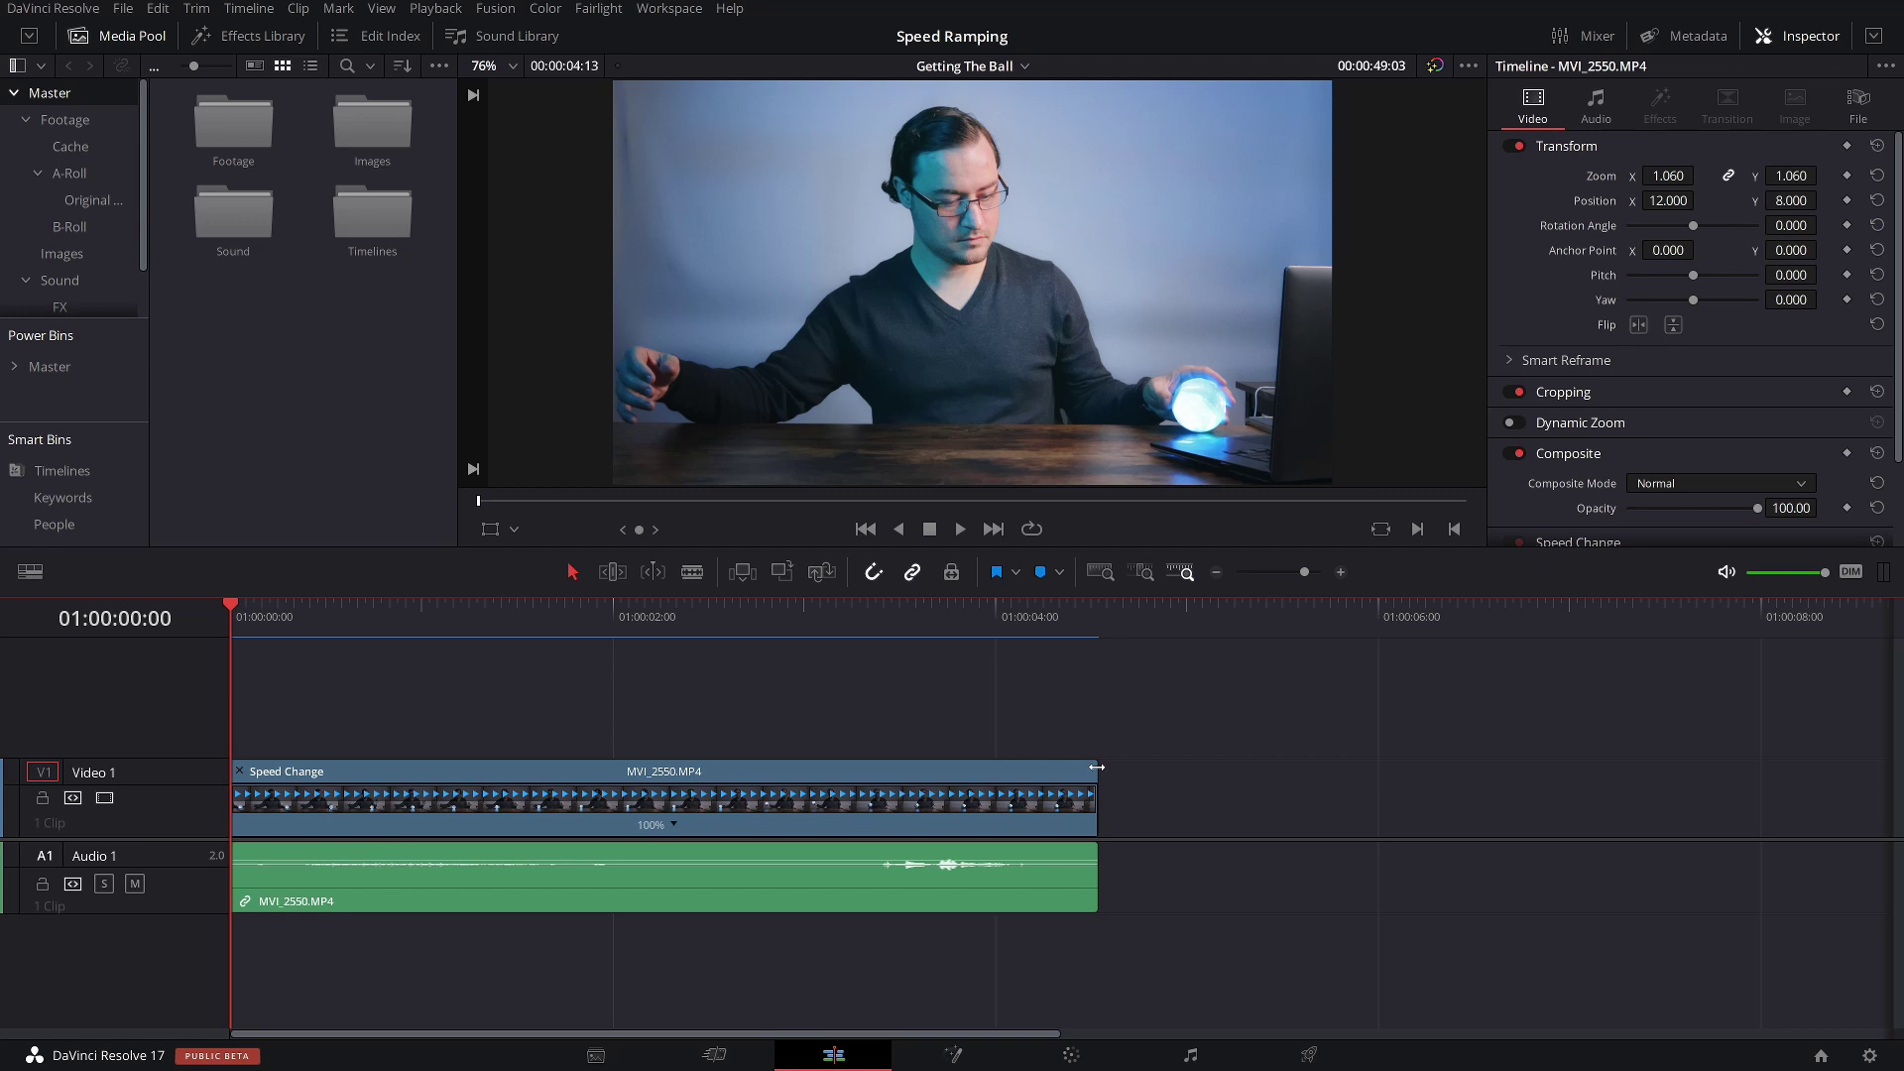
{"action": "left_click_drag", "start_coordinate": [1096, 767], "coordinate": [679, 776]}
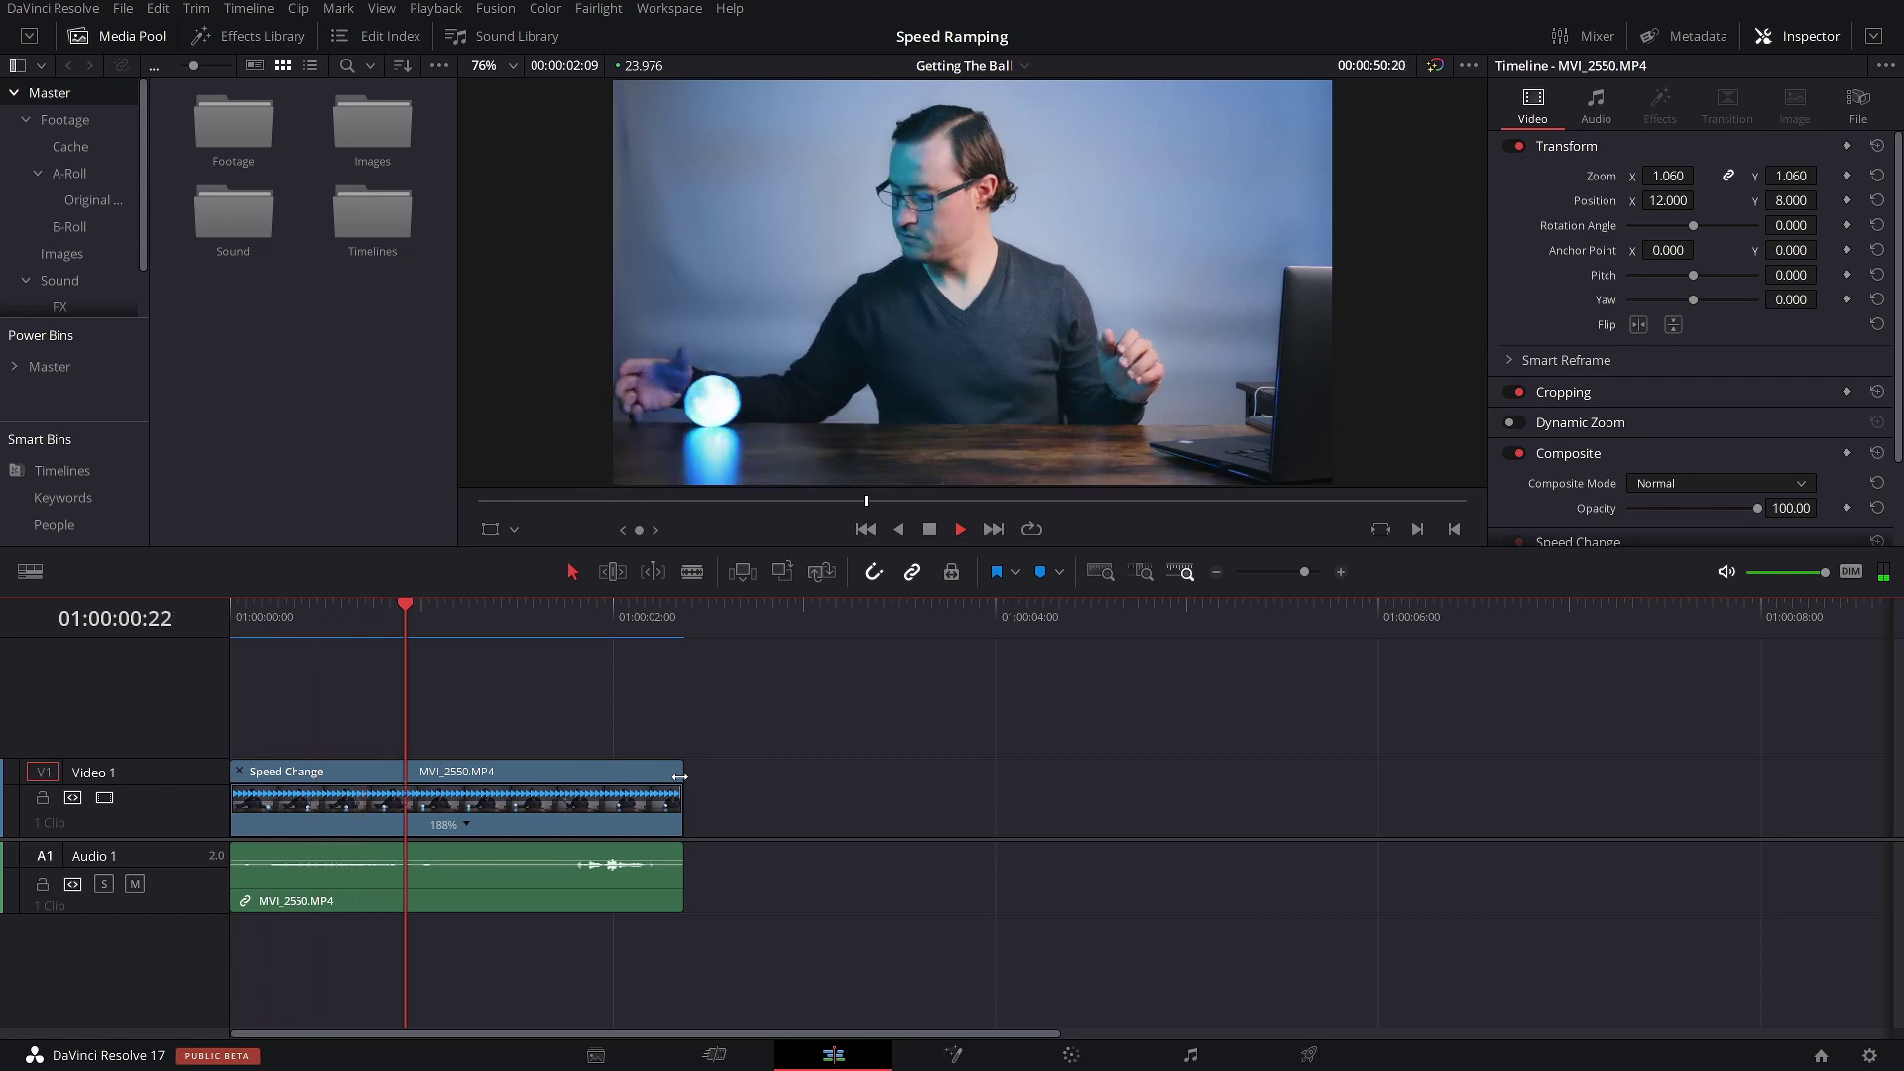
{"action": "key", "text": "space"}
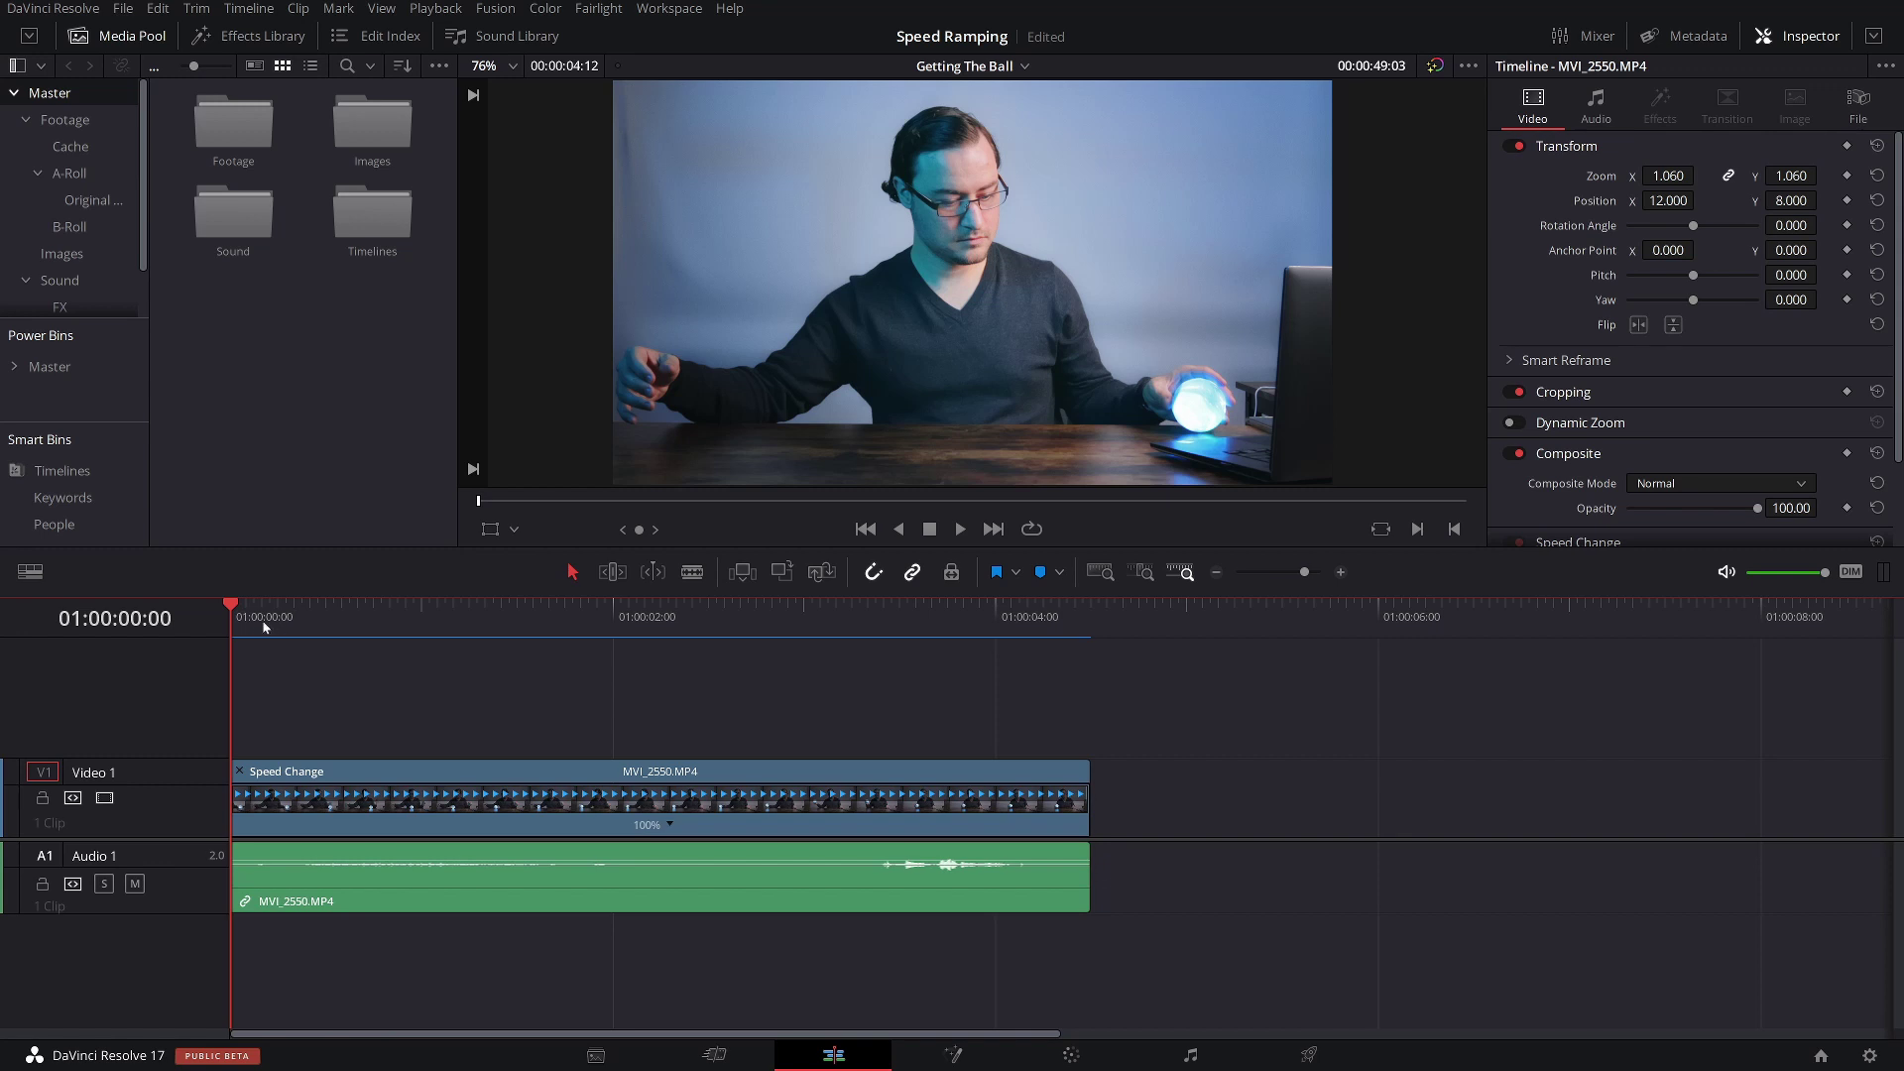
Add the first speed point to the ball clip at 01:00:00:14
{"action": "left_click", "coordinate": [326, 623]}
{"action": "left_click_drag", "start_coordinate": [327, 645], "coordinate": [340, 650]}
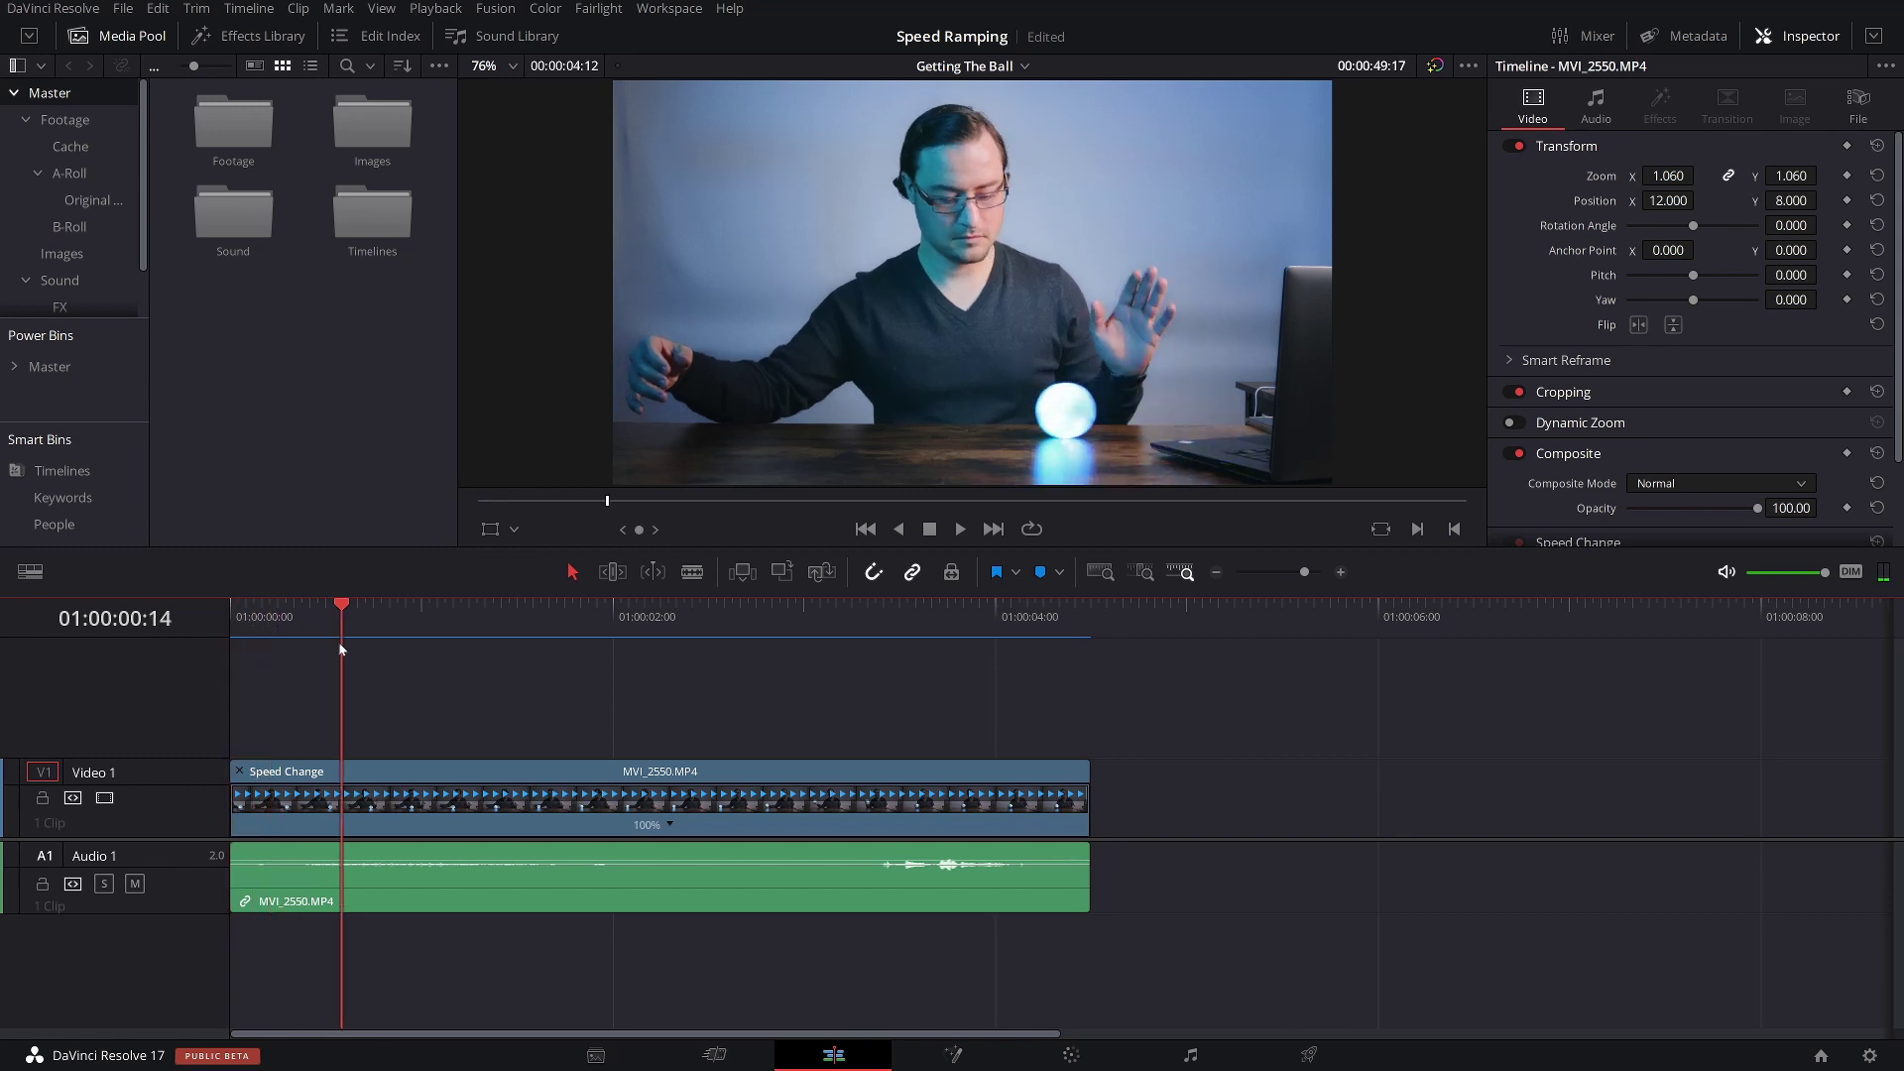
{"action": "left_click", "coordinate": [670, 826]}
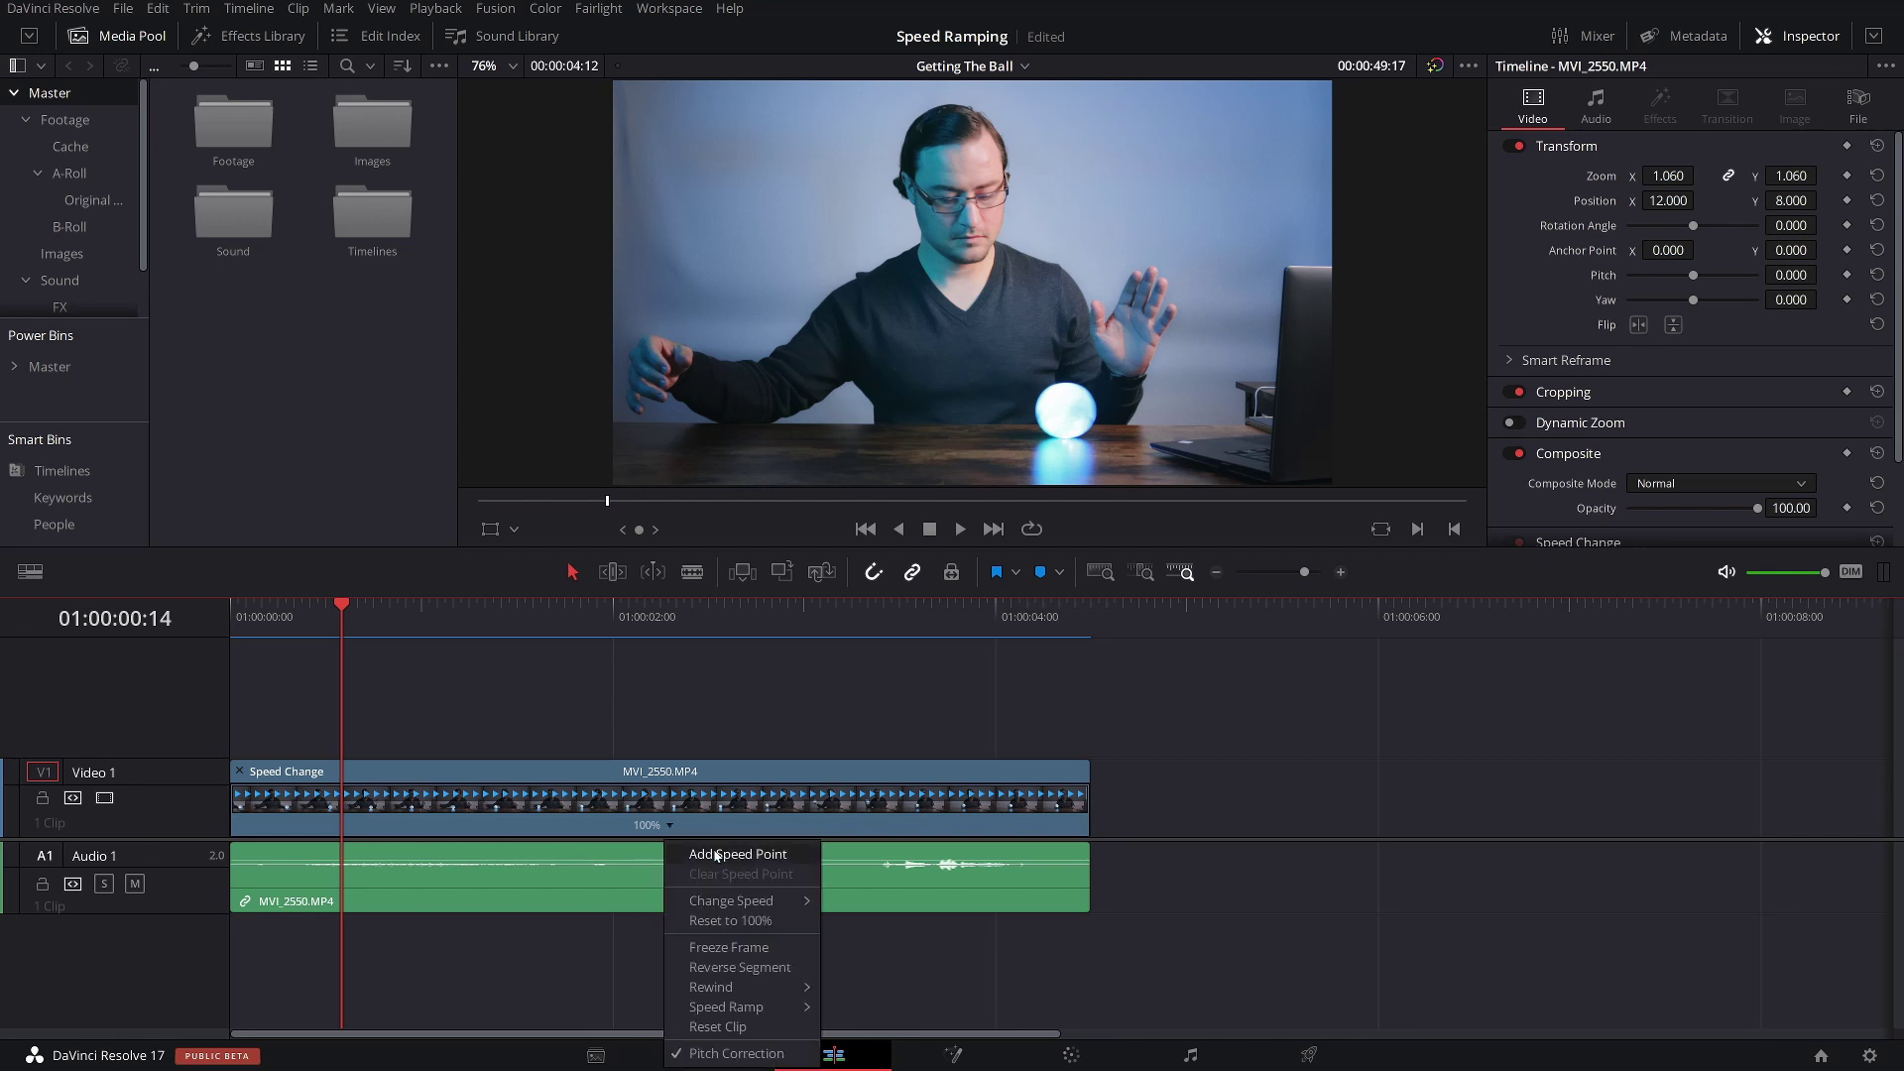
{"action": "left_click", "coordinate": [705, 853]}
Add a second speed point at 01:00:01:12 and speed the middle section up to 157%
{"action": "left_click", "coordinate": [581, 615]}
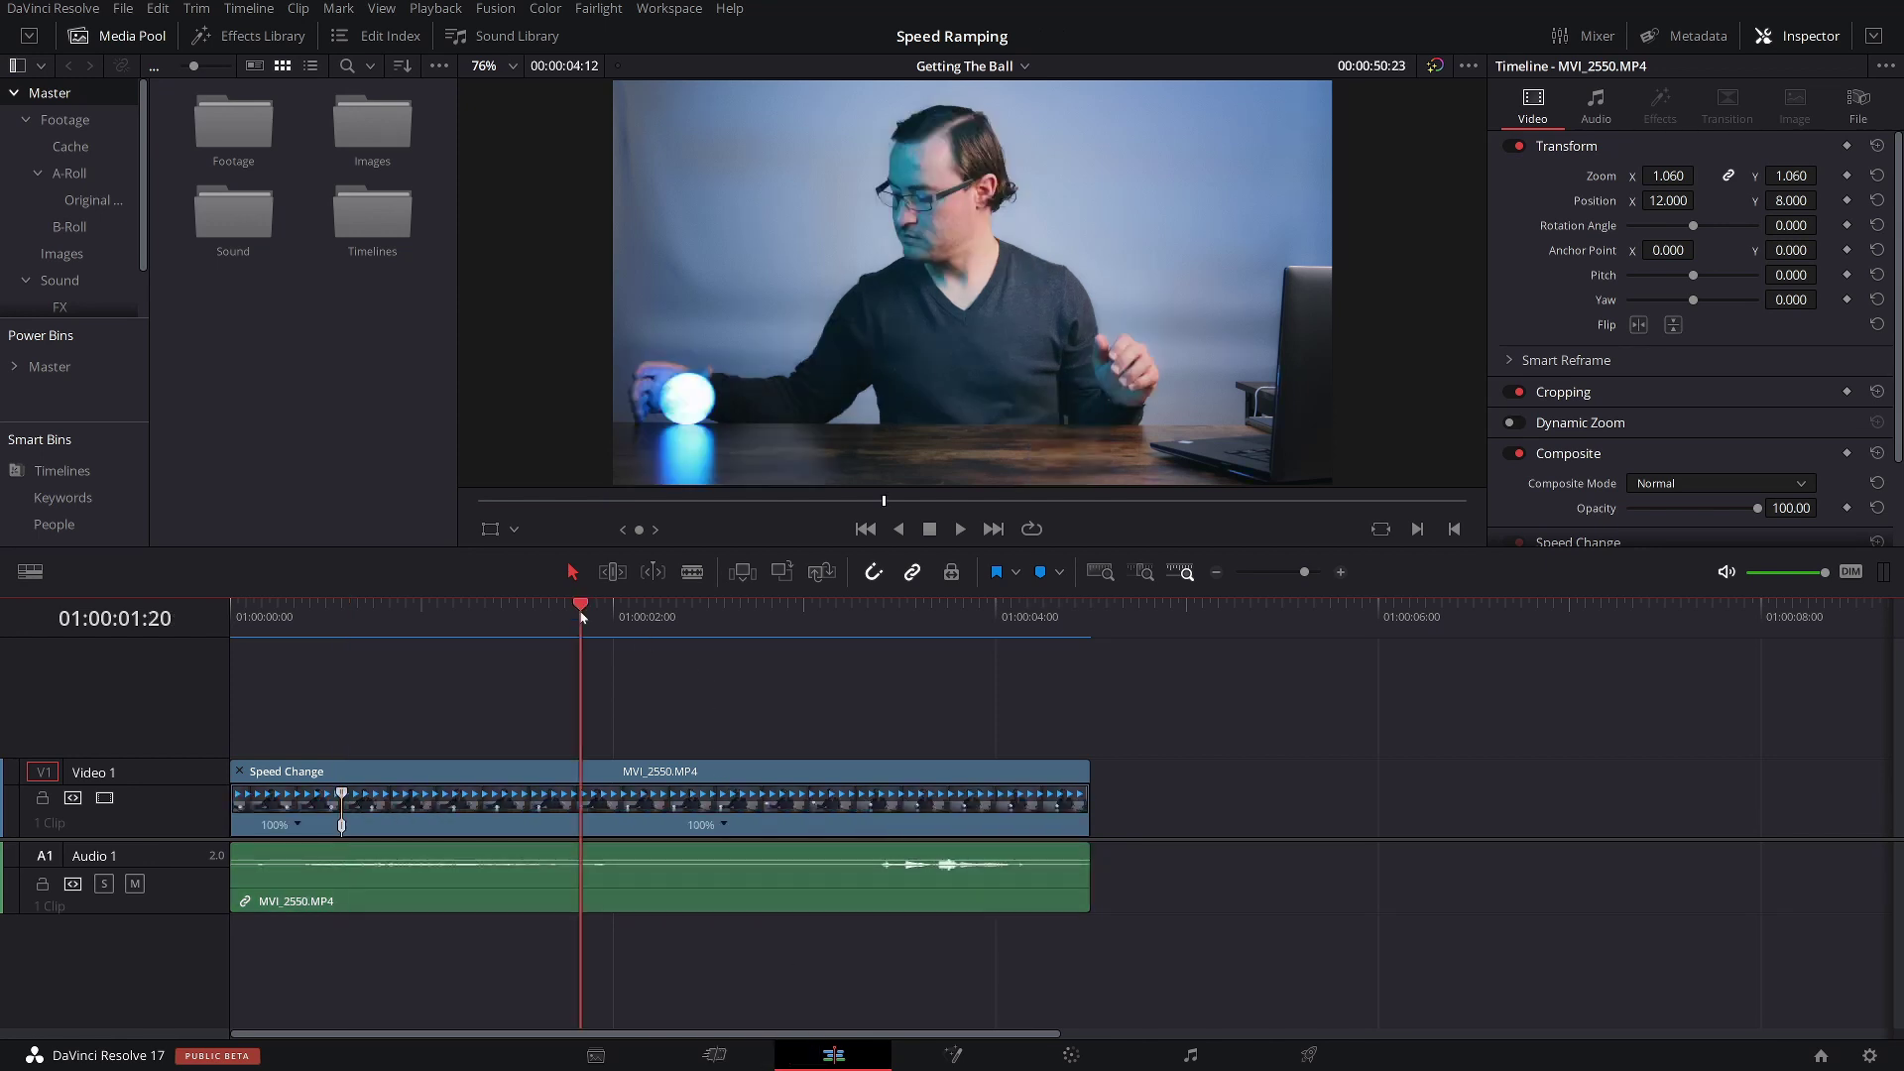
{"action": "left_click_drag", "start_coordinate": [581, 615], "coordinate": [520, 618]}
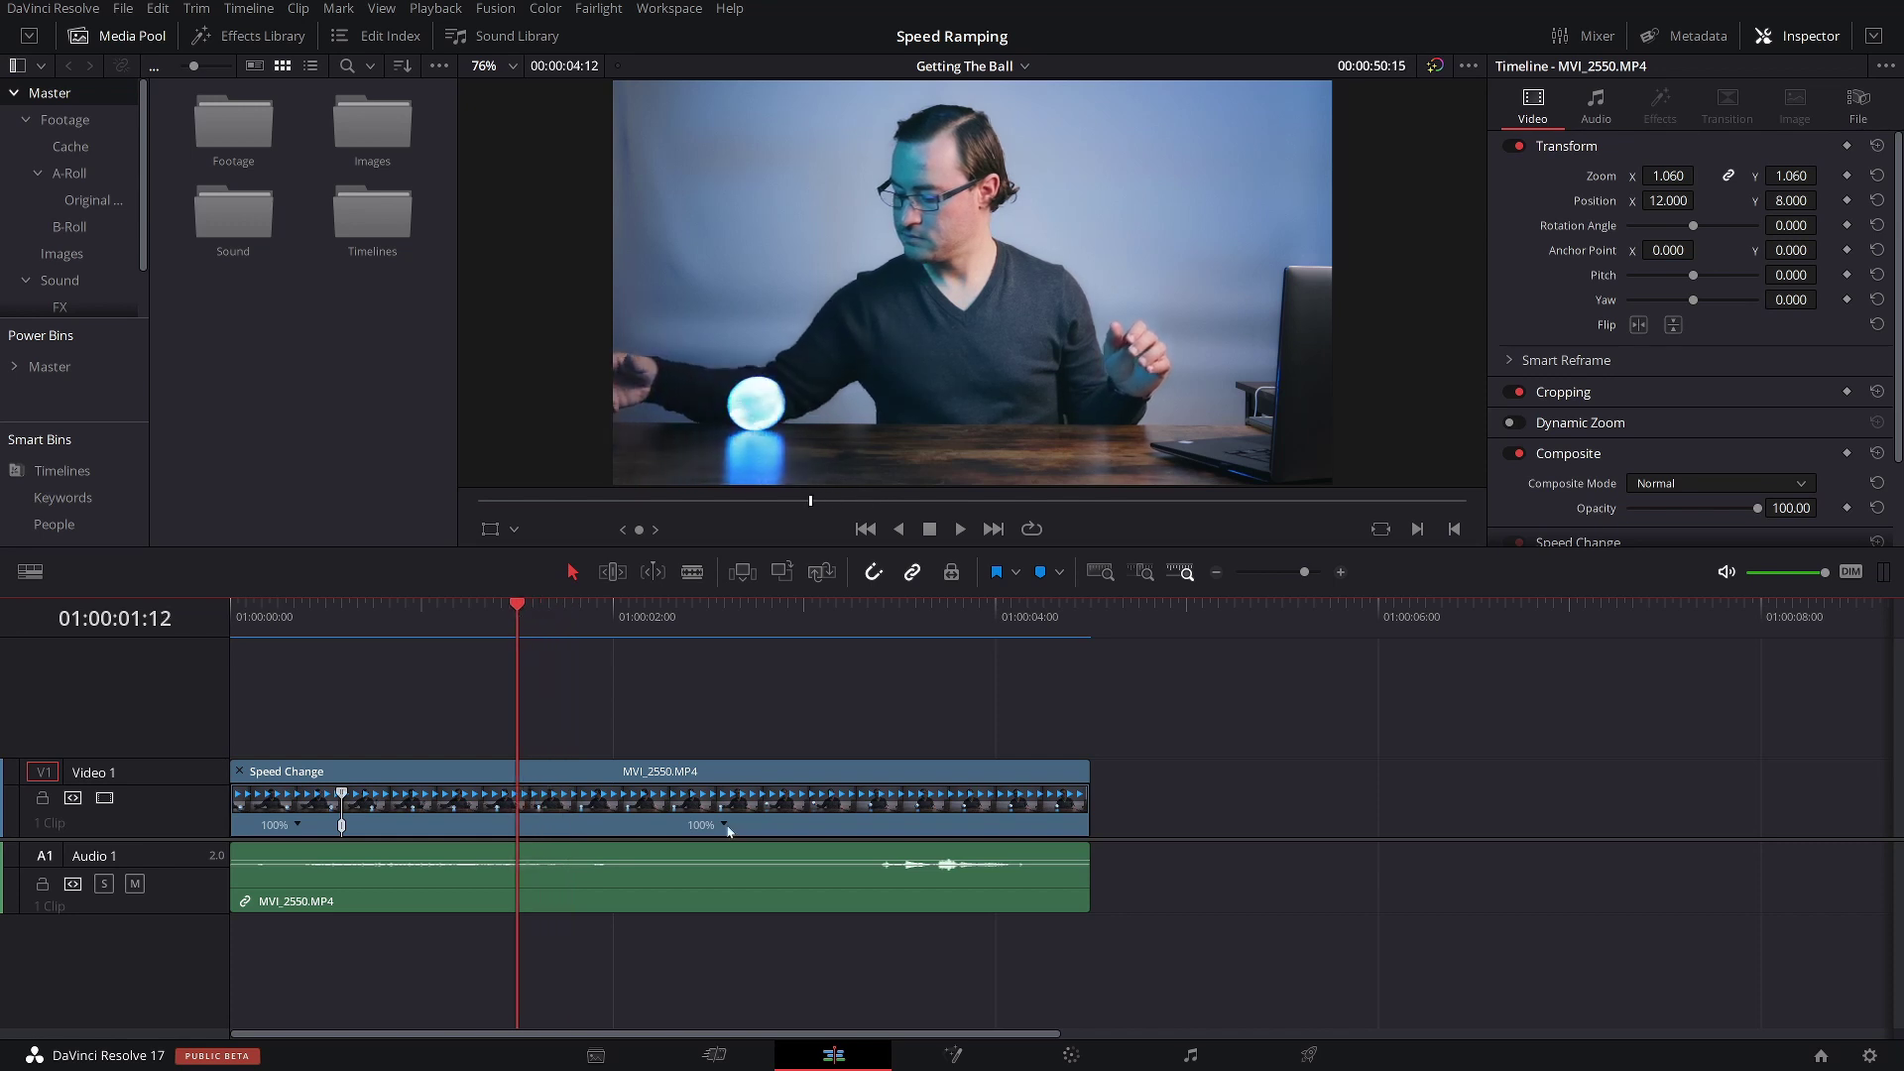
{"action": "left_click", "coordinate": [723, 825]}
{"action": "left_click", "coordinate": [745, 853]}
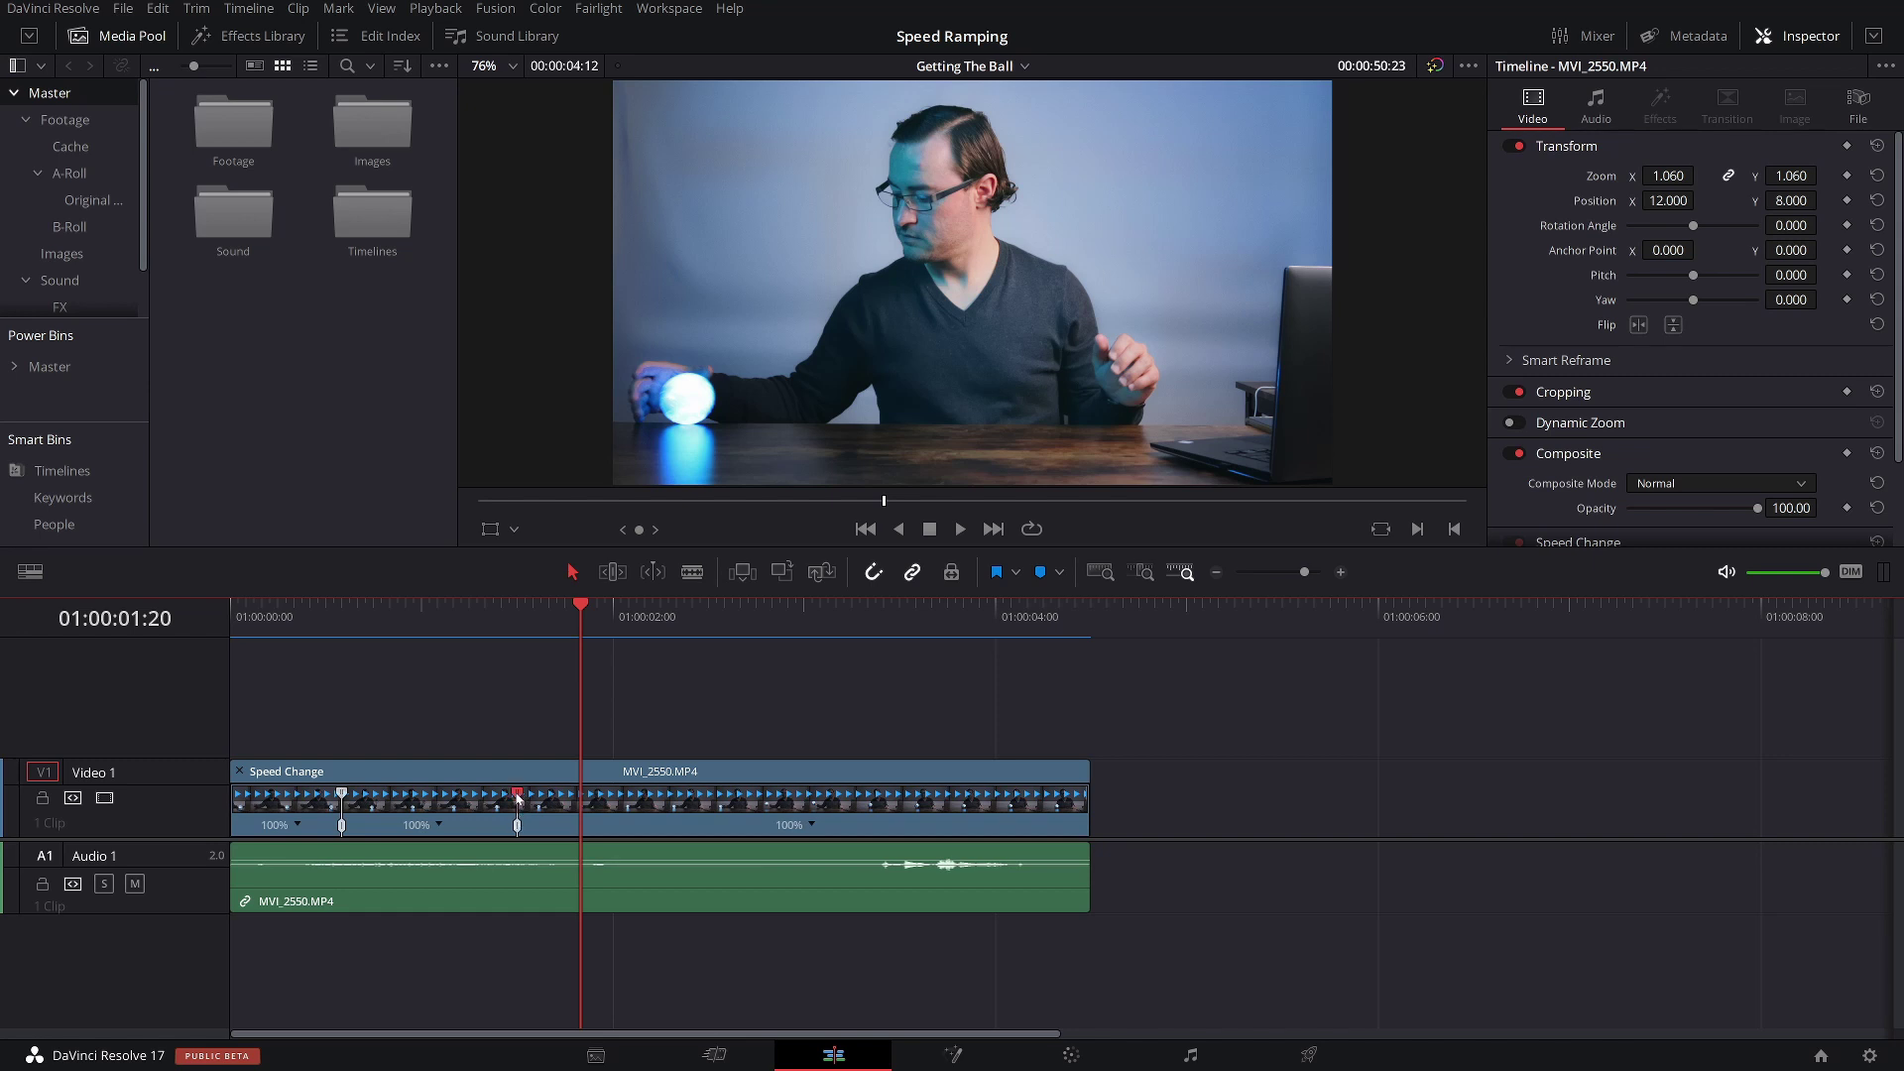
{"action": "left_click_drag", "start_coordinate": [525, 798], "coordinate": [487, 826]}
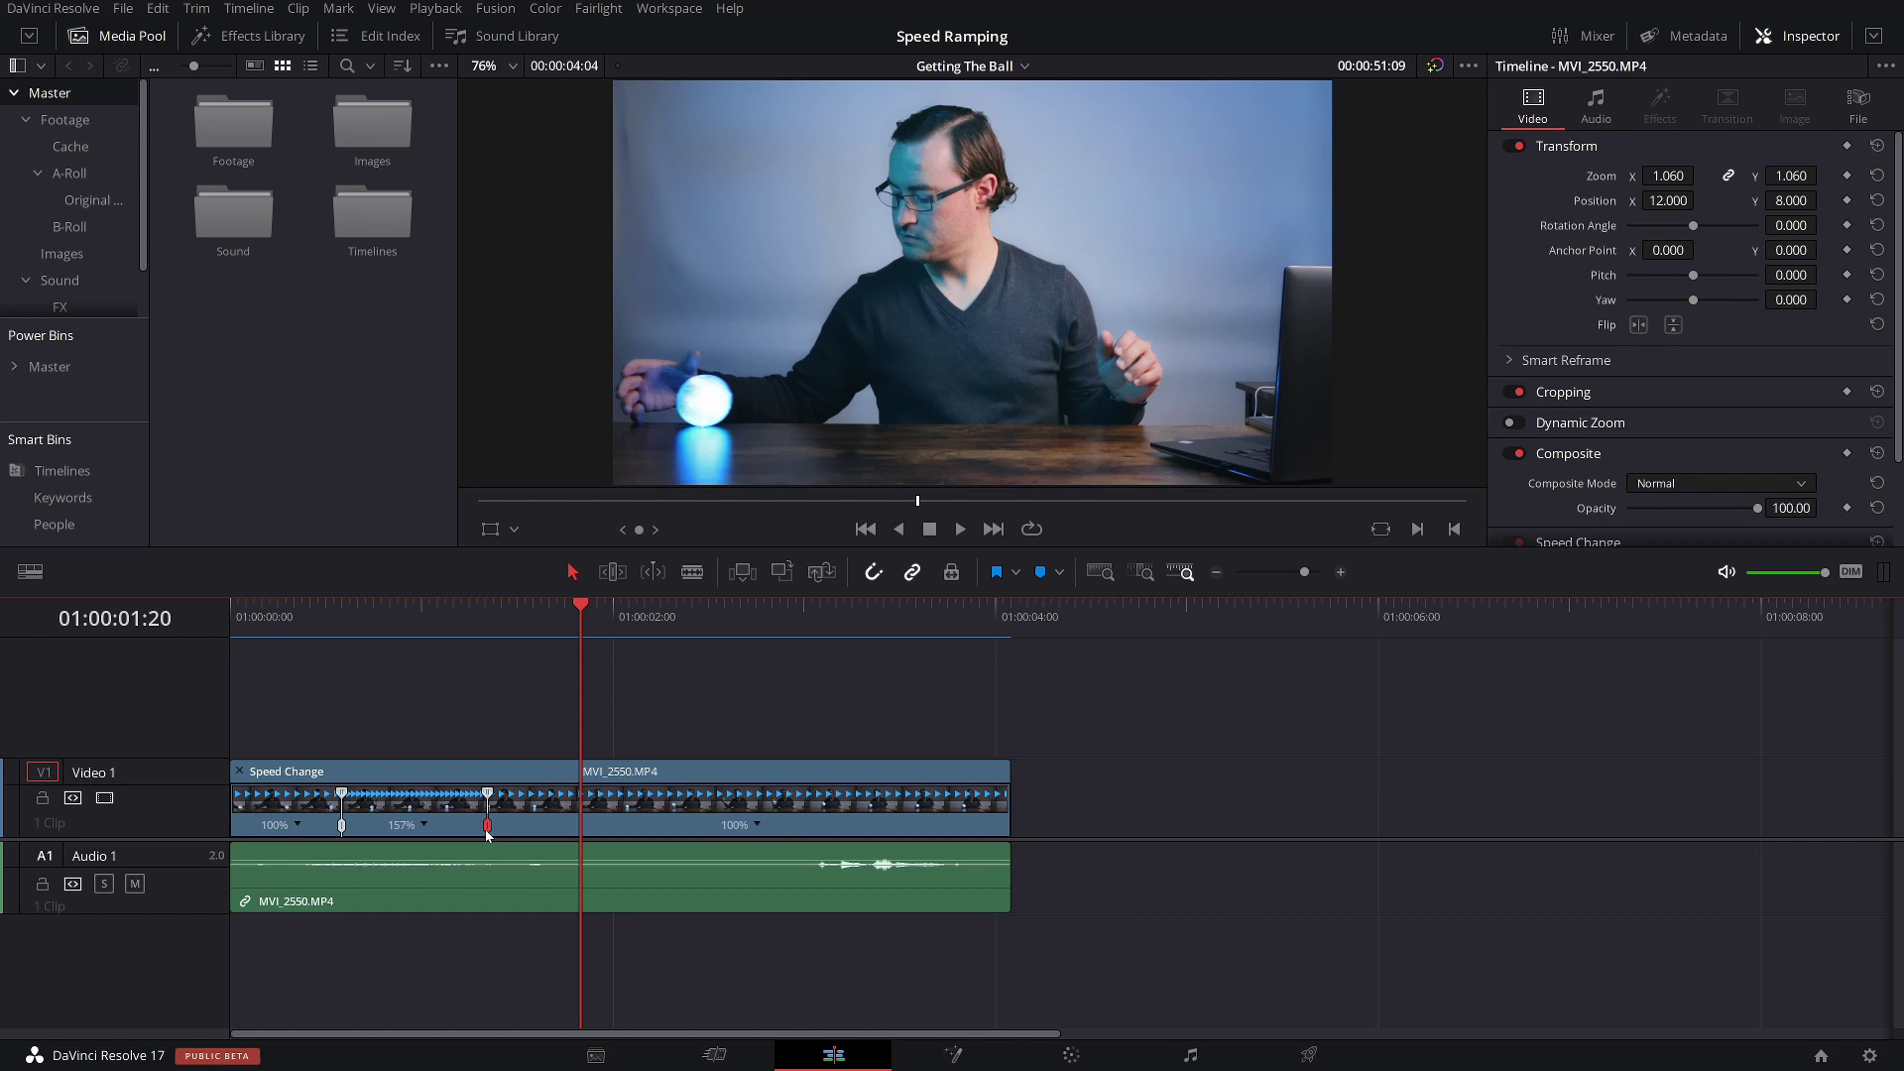
{"action": "left_click_drag", "start_coordinate": [487, 833], "coordinate": [467, 836]}
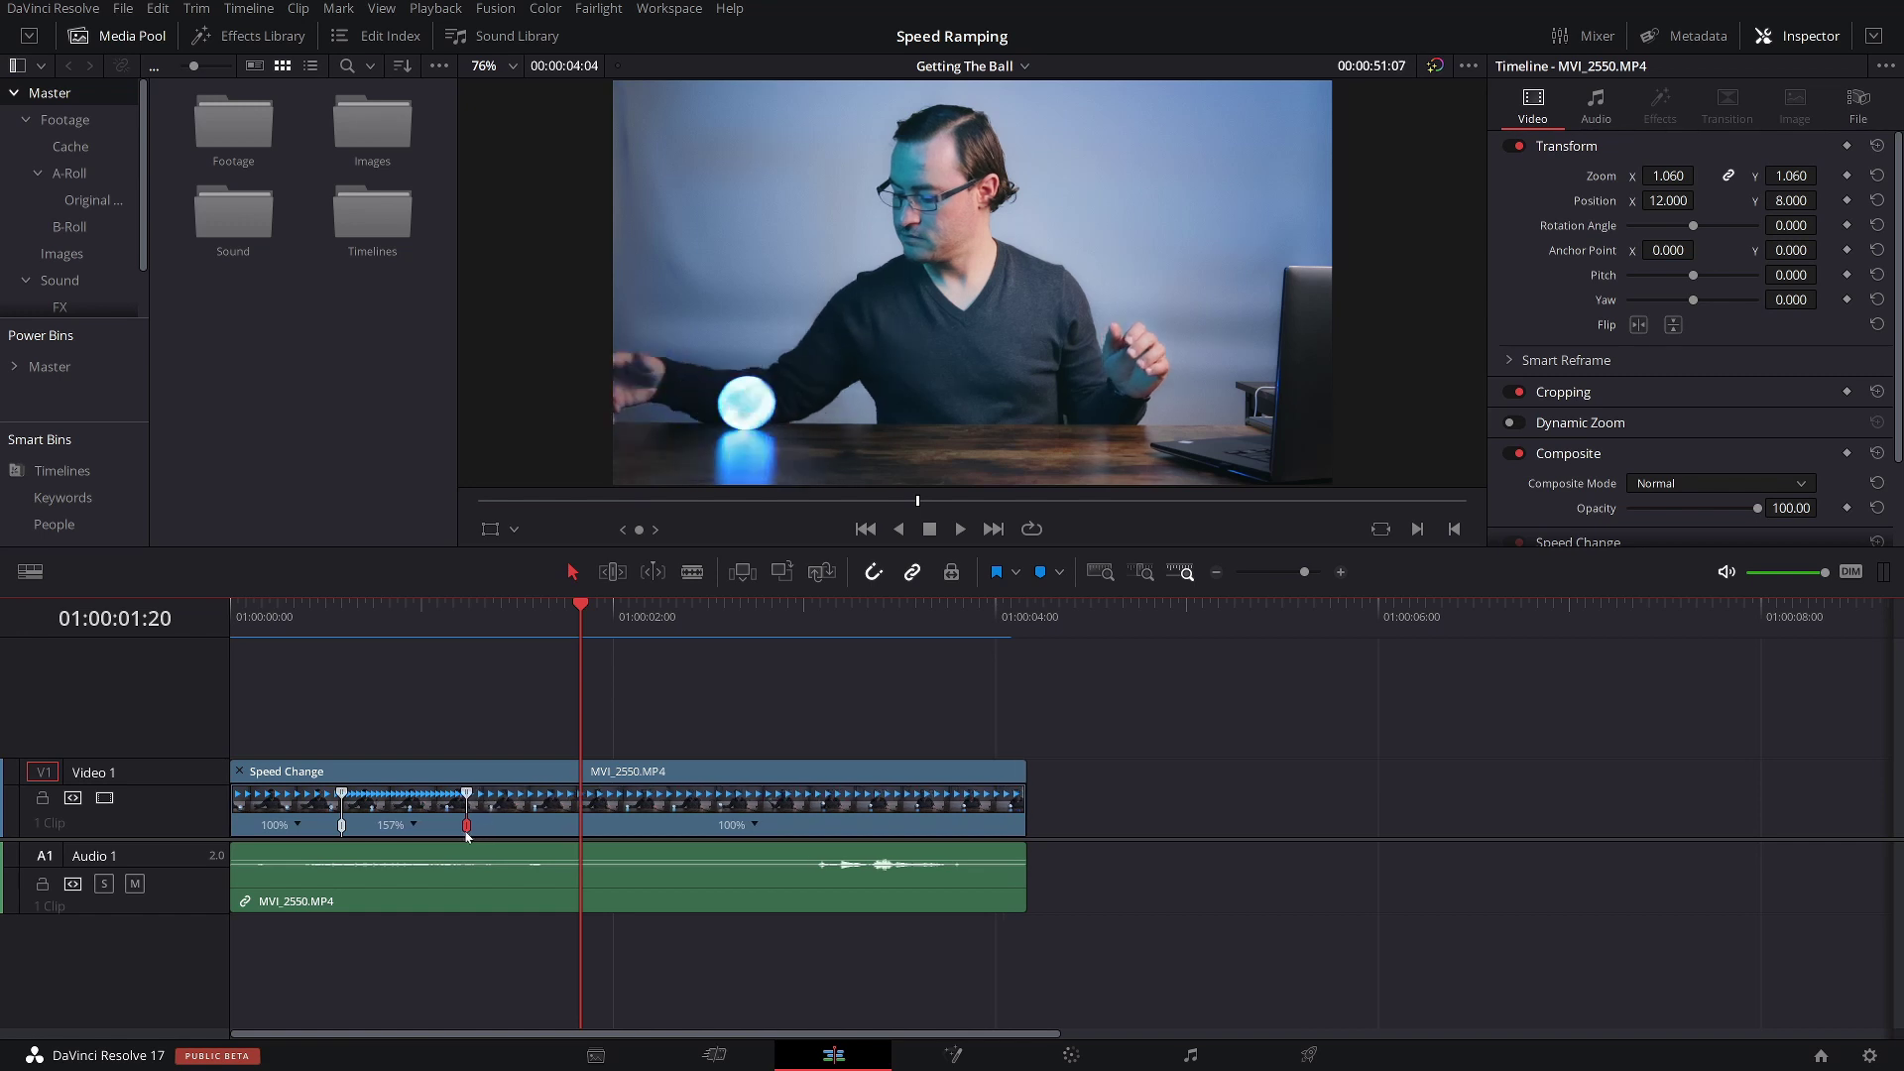
Preview the ramp, then drag the middle section's speed handle to slow it to 65%
{"action": "left_click", "coordinate": [243, 617]}
{"action": "key", "text": "space"}
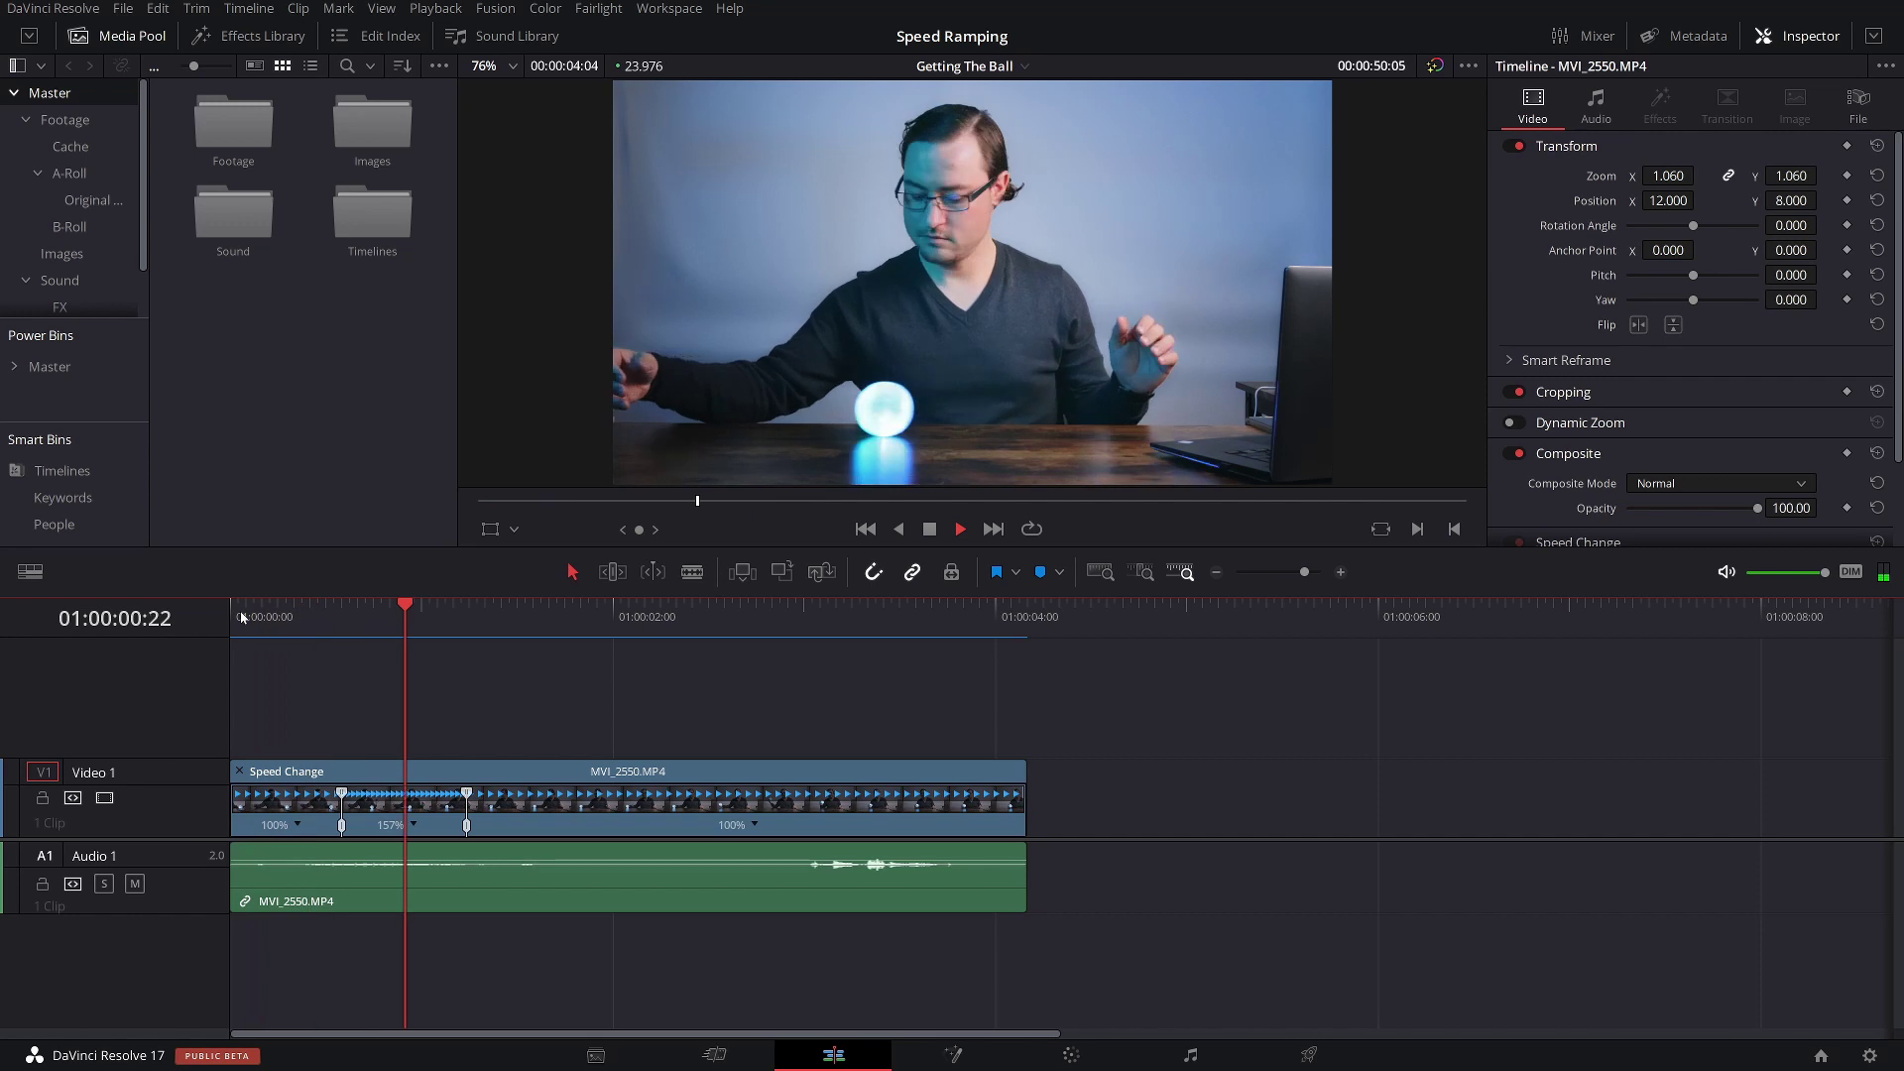
{"action": "key", "text": "space"}
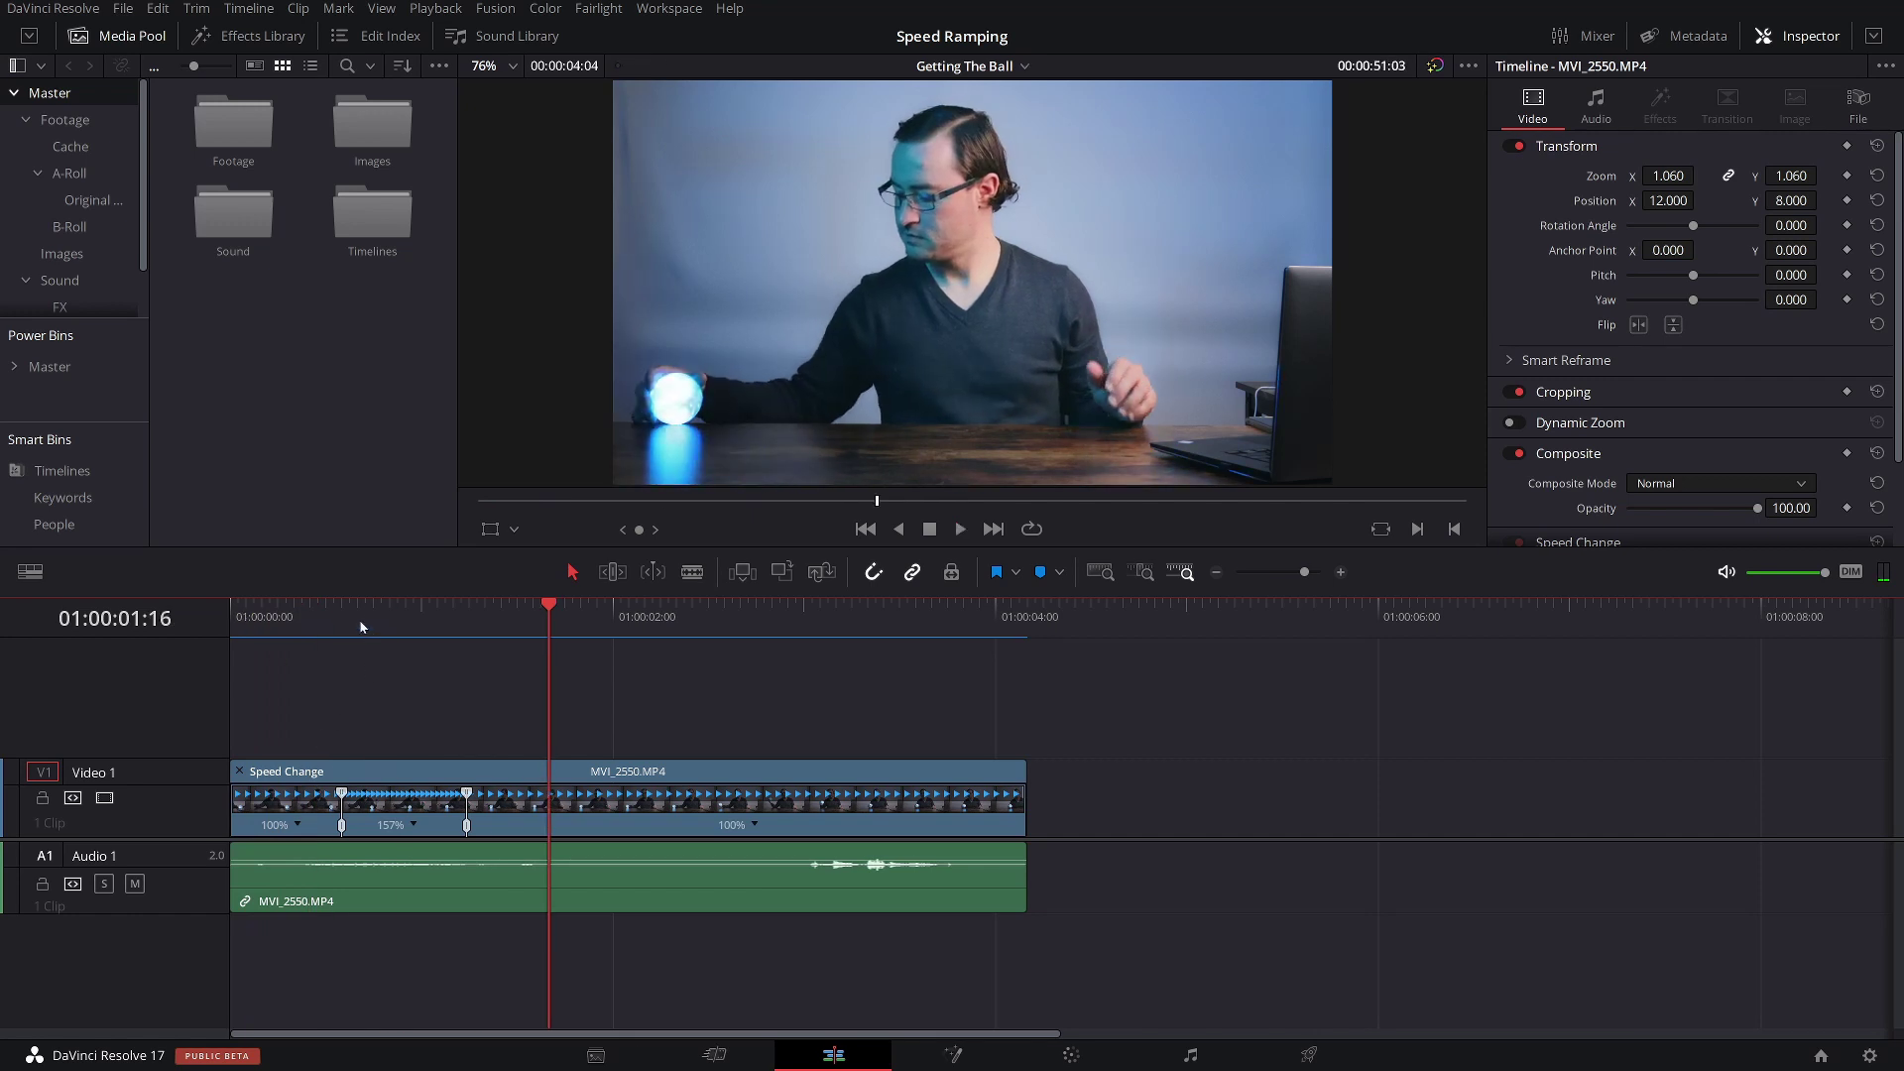
{"action": "left_click_drag", "start_coordinate": [360, 626], "coordinate": [446, 640]}
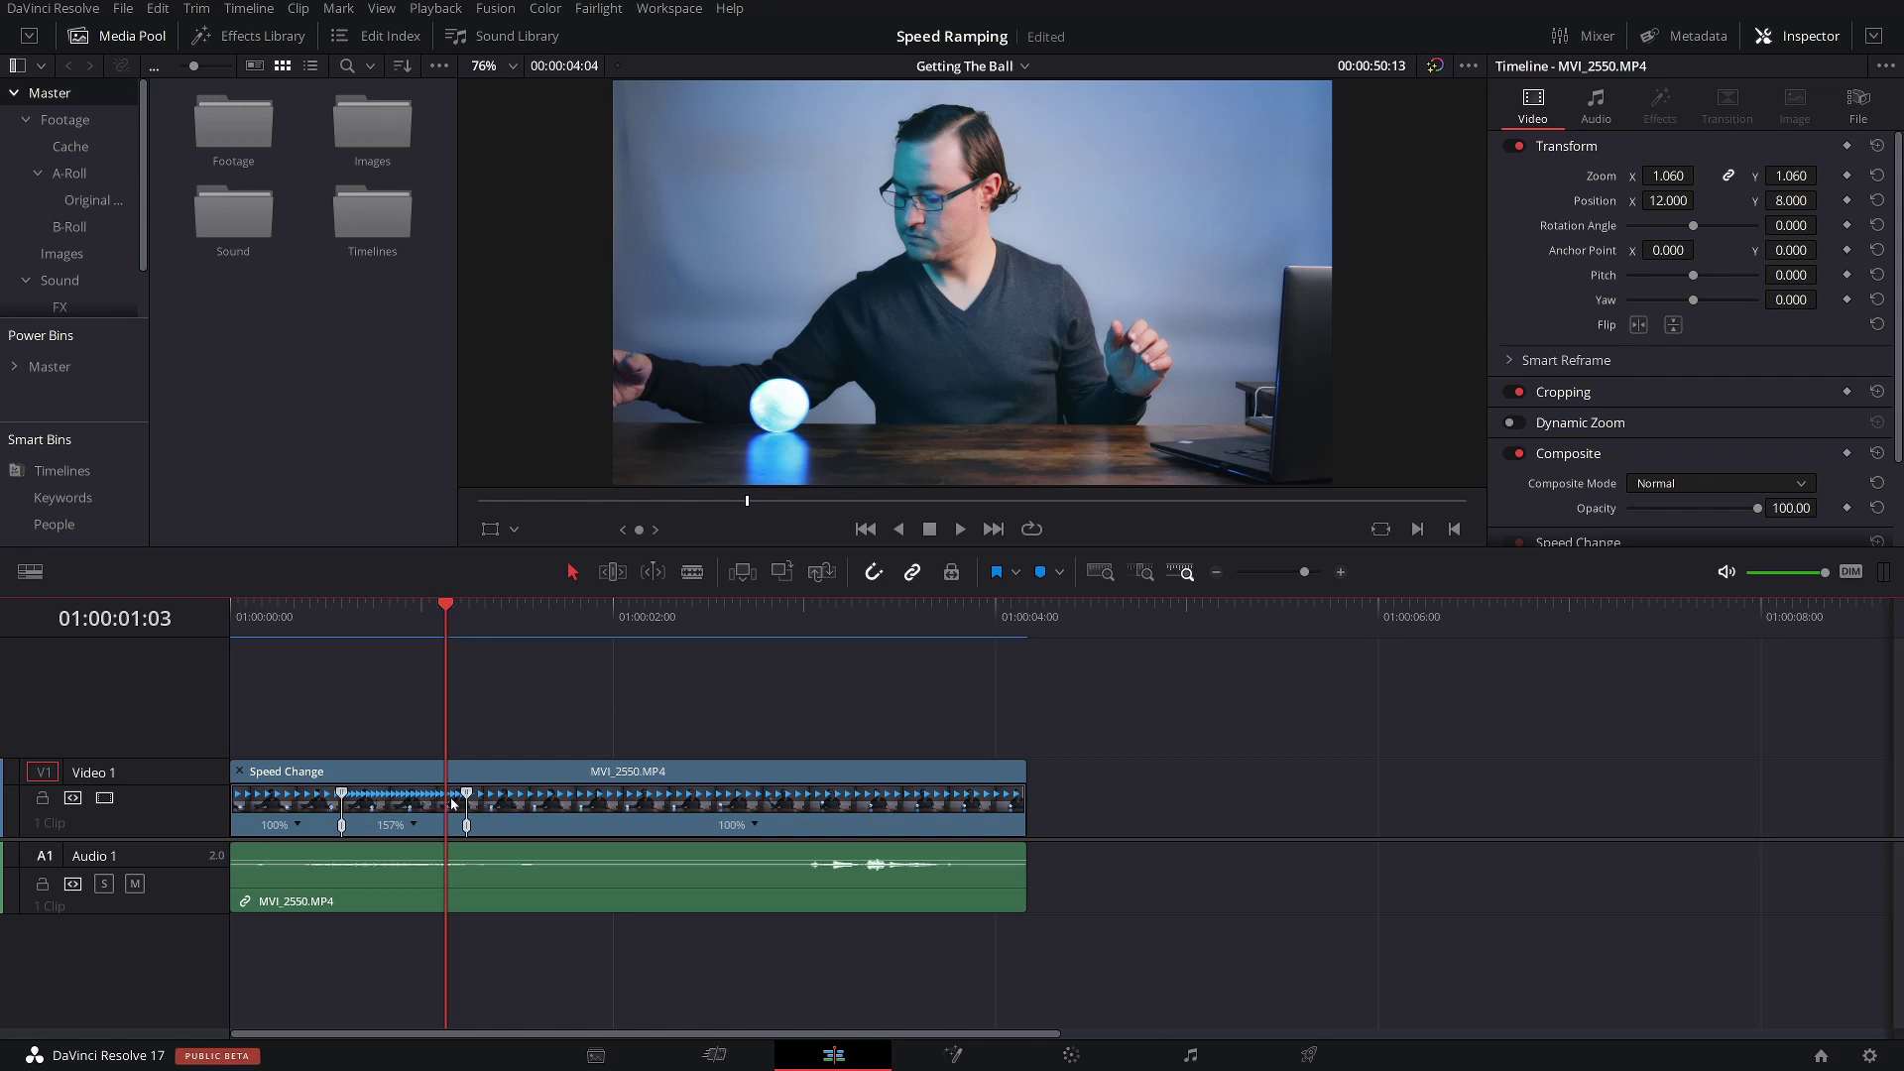
{"action": "left_click_drag", "start_coordinate": [466, 799], "coordinate": [642, 808]}
Replay the 65% slow-motion ramp from near the start, then select the ball clip
{"action": "left_click_drag", "start_coordinate": [247, 610], "coordinate": [233, 616]}
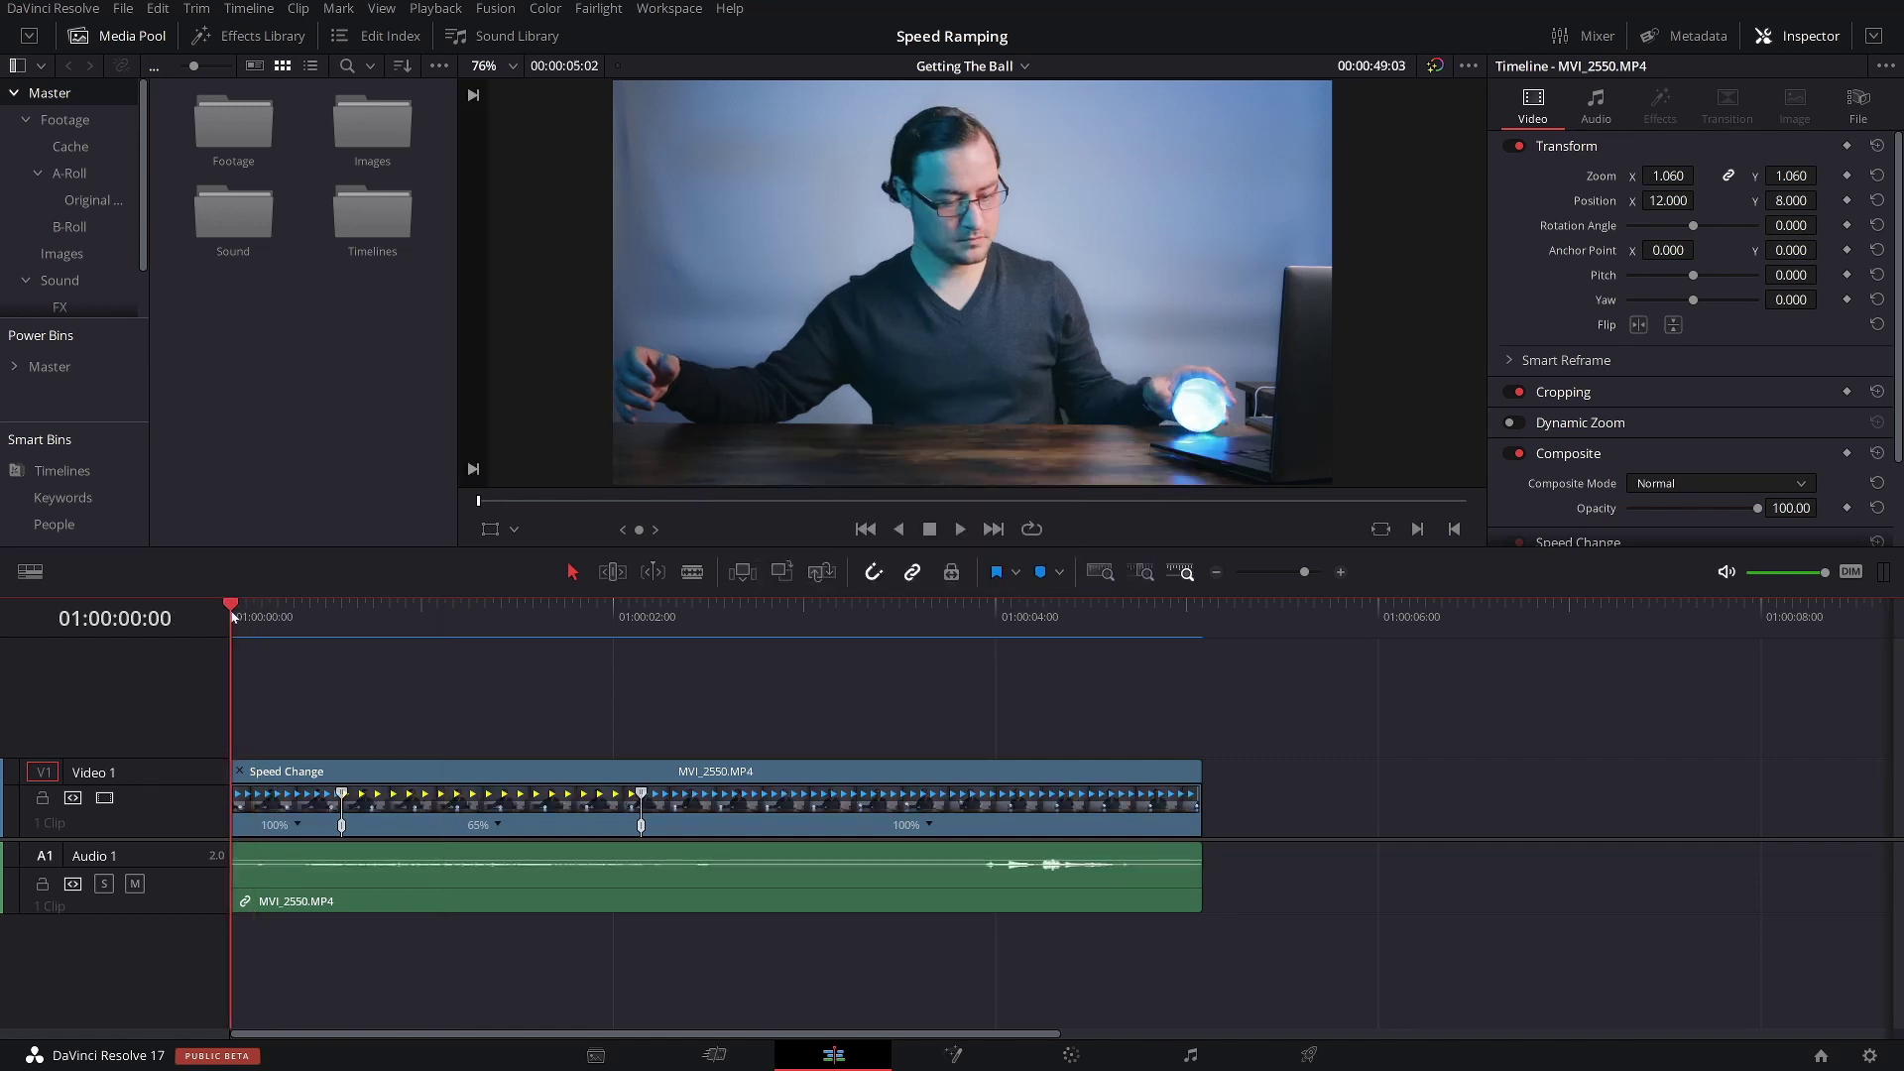
{"action": "key", "text": "space"}
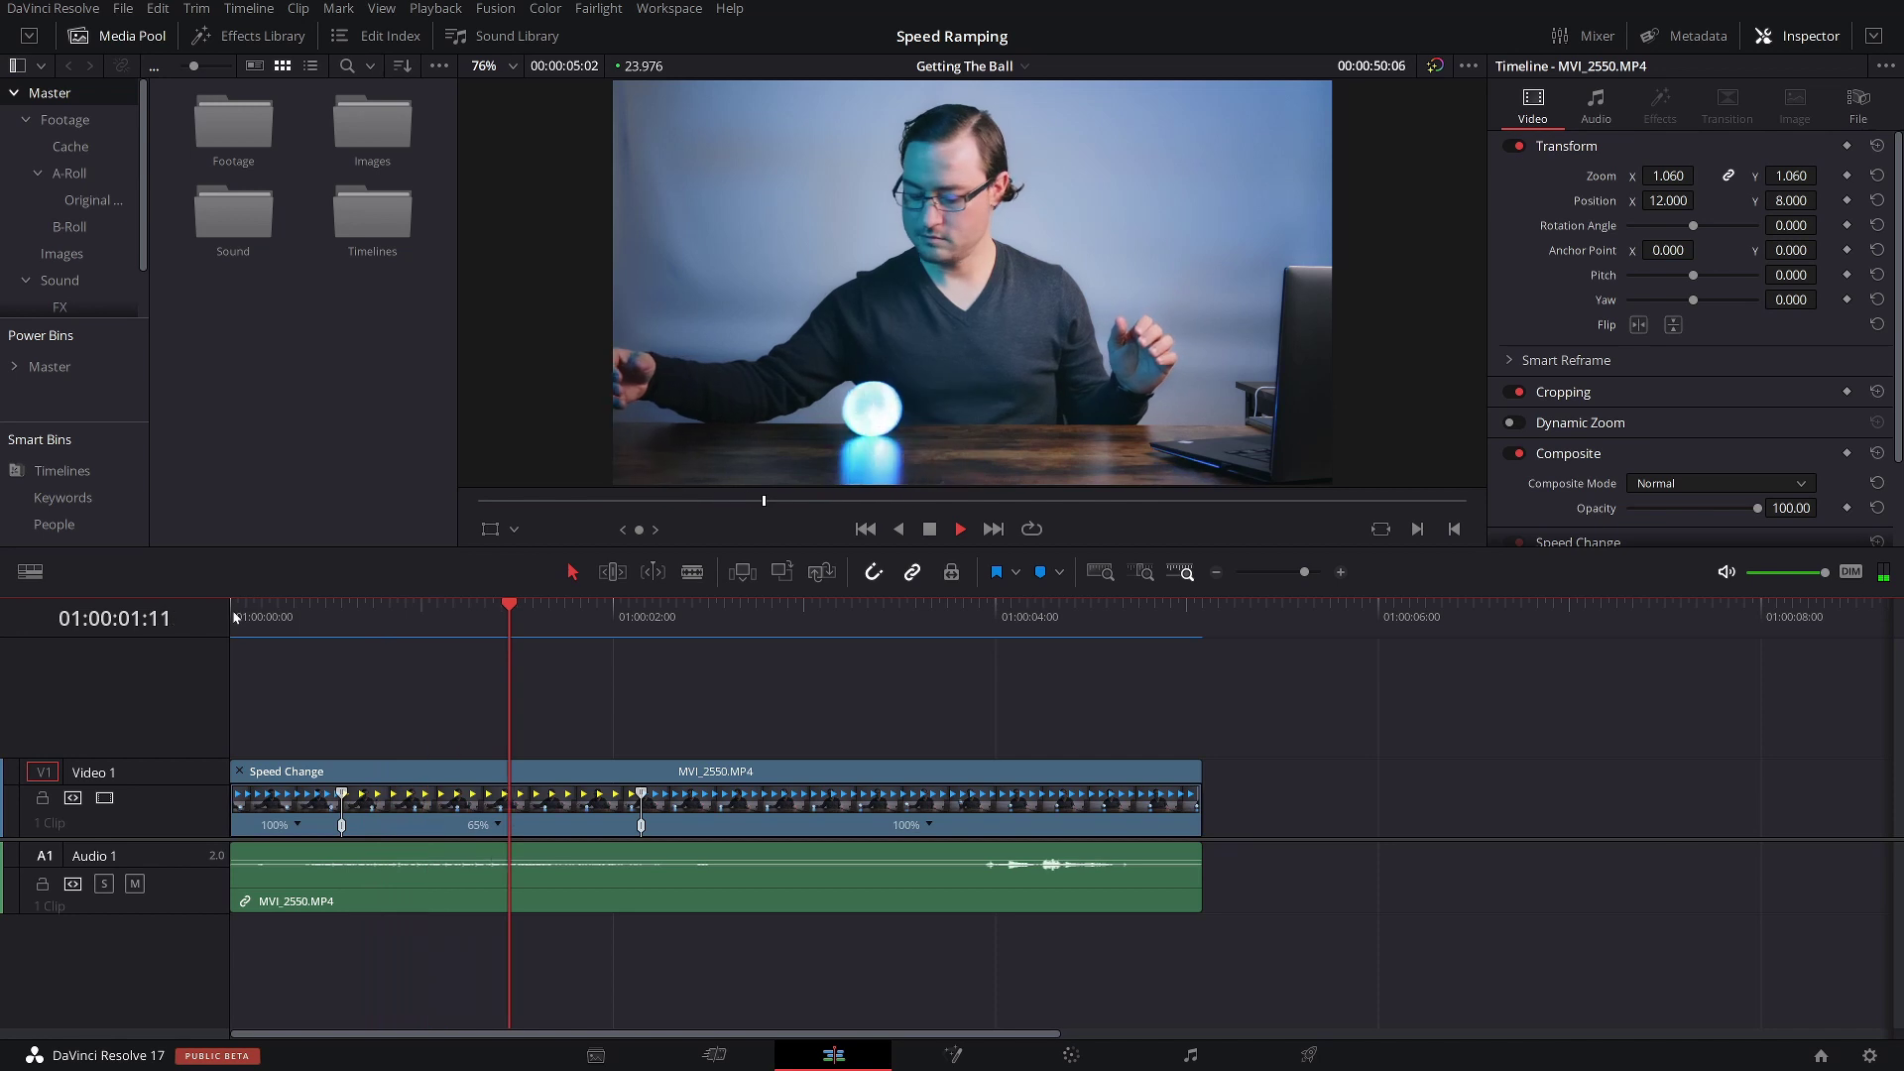
{"action": "key", "text": "space"}
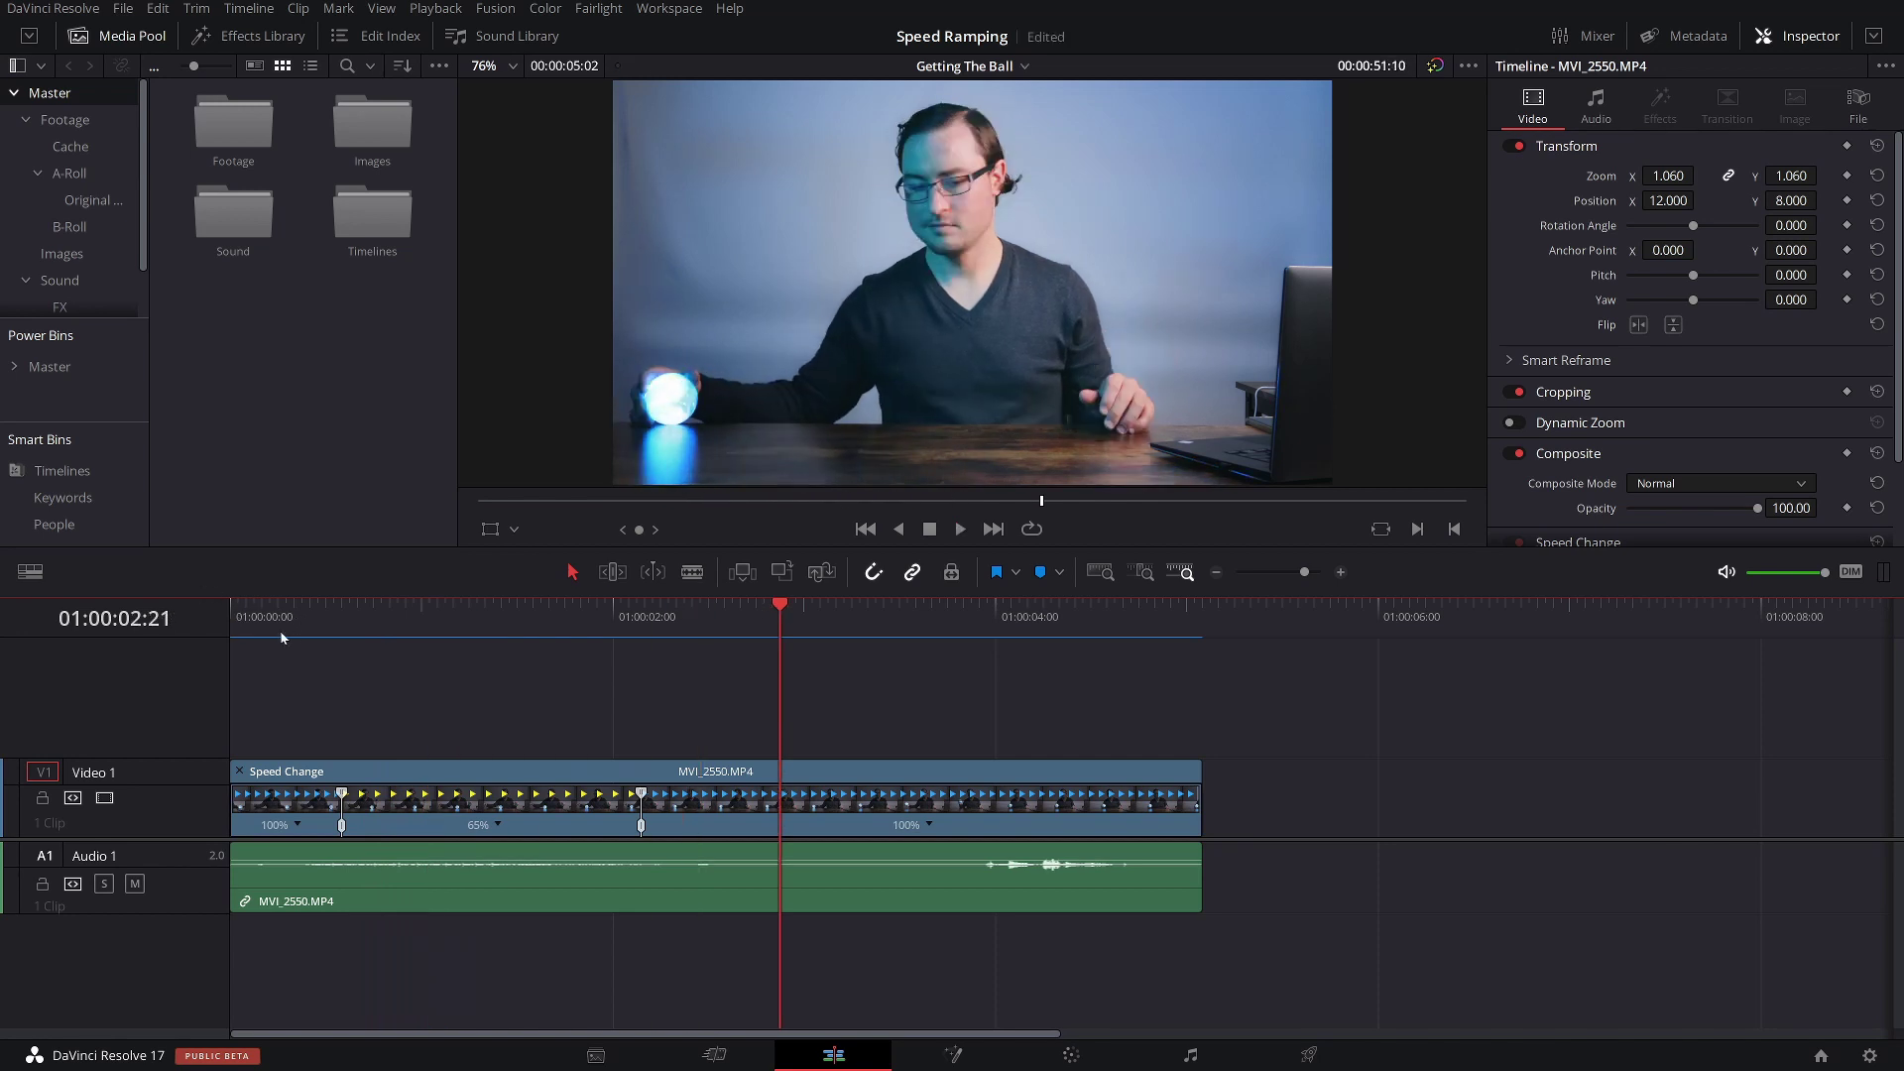
{"action": "left_click", "coordinate": [281, 637]}
{"action": "key", "text": "space"}
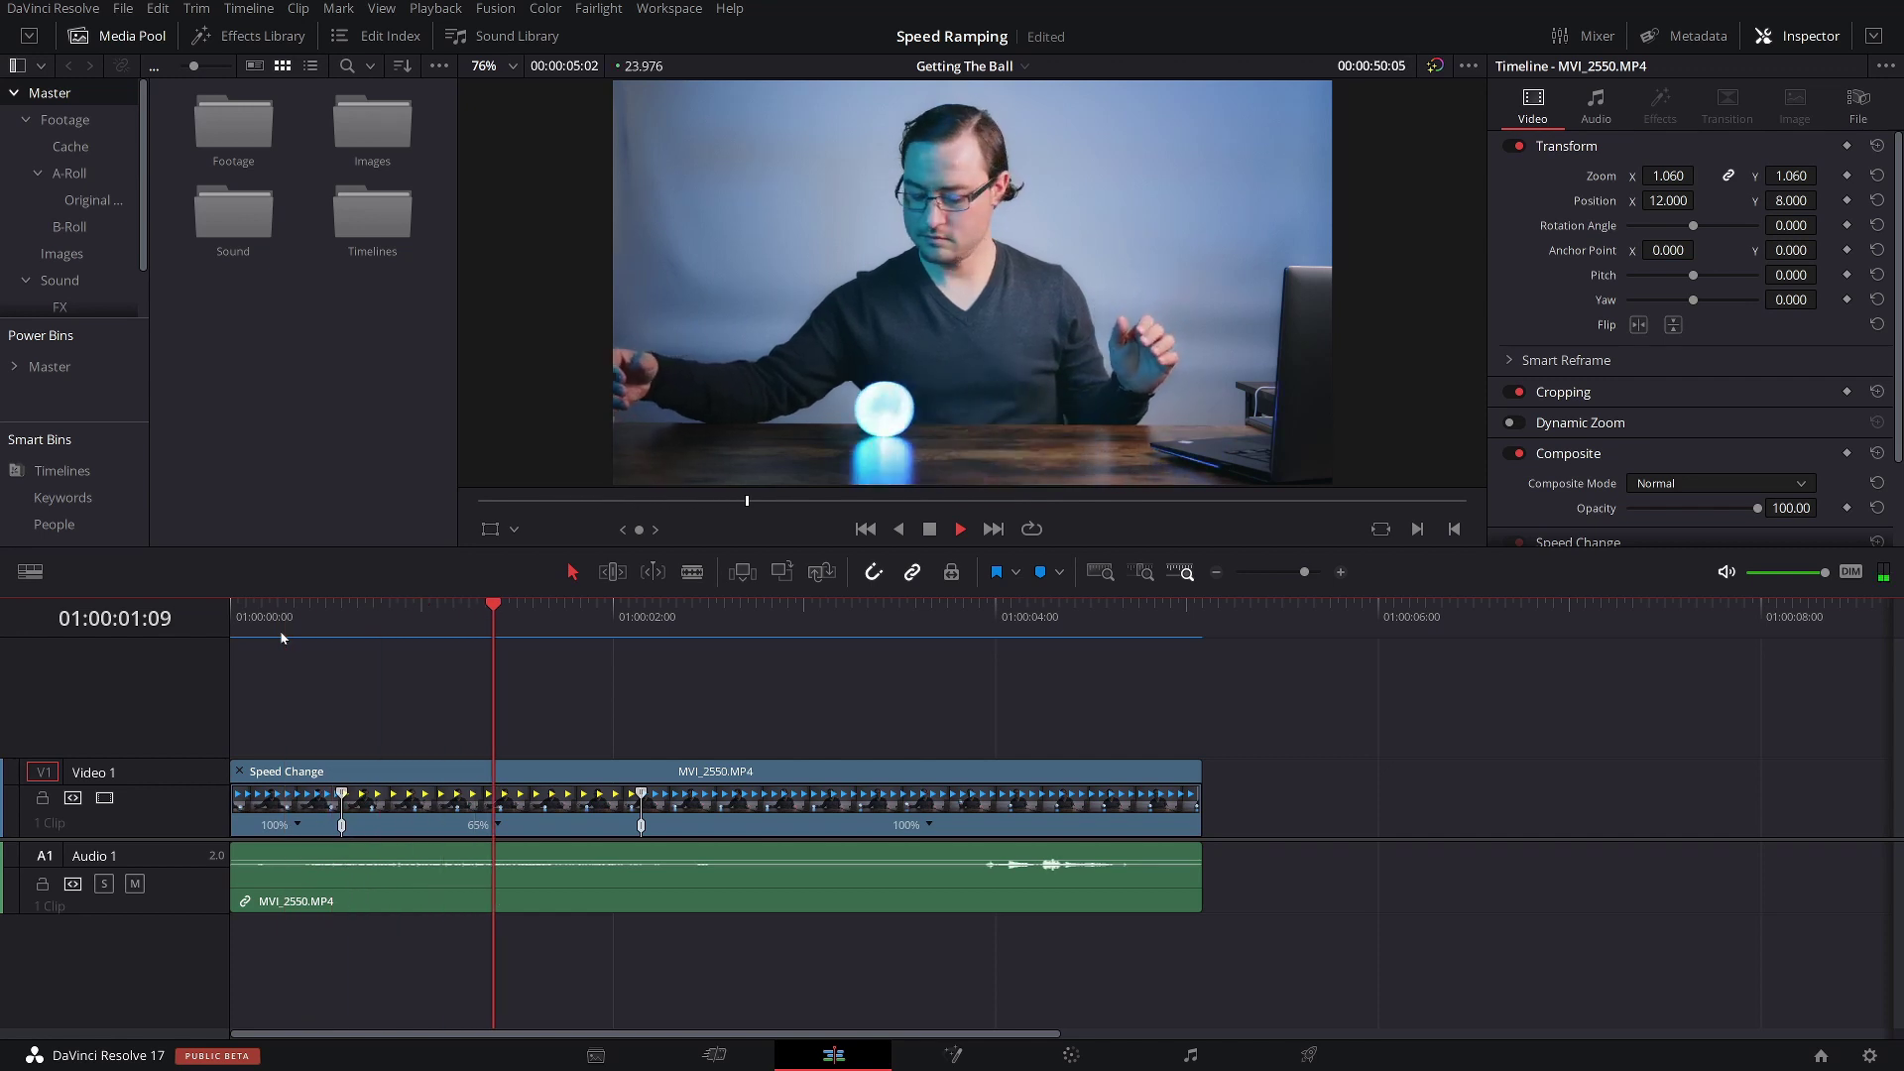
{"action": "key", "text": "space"}
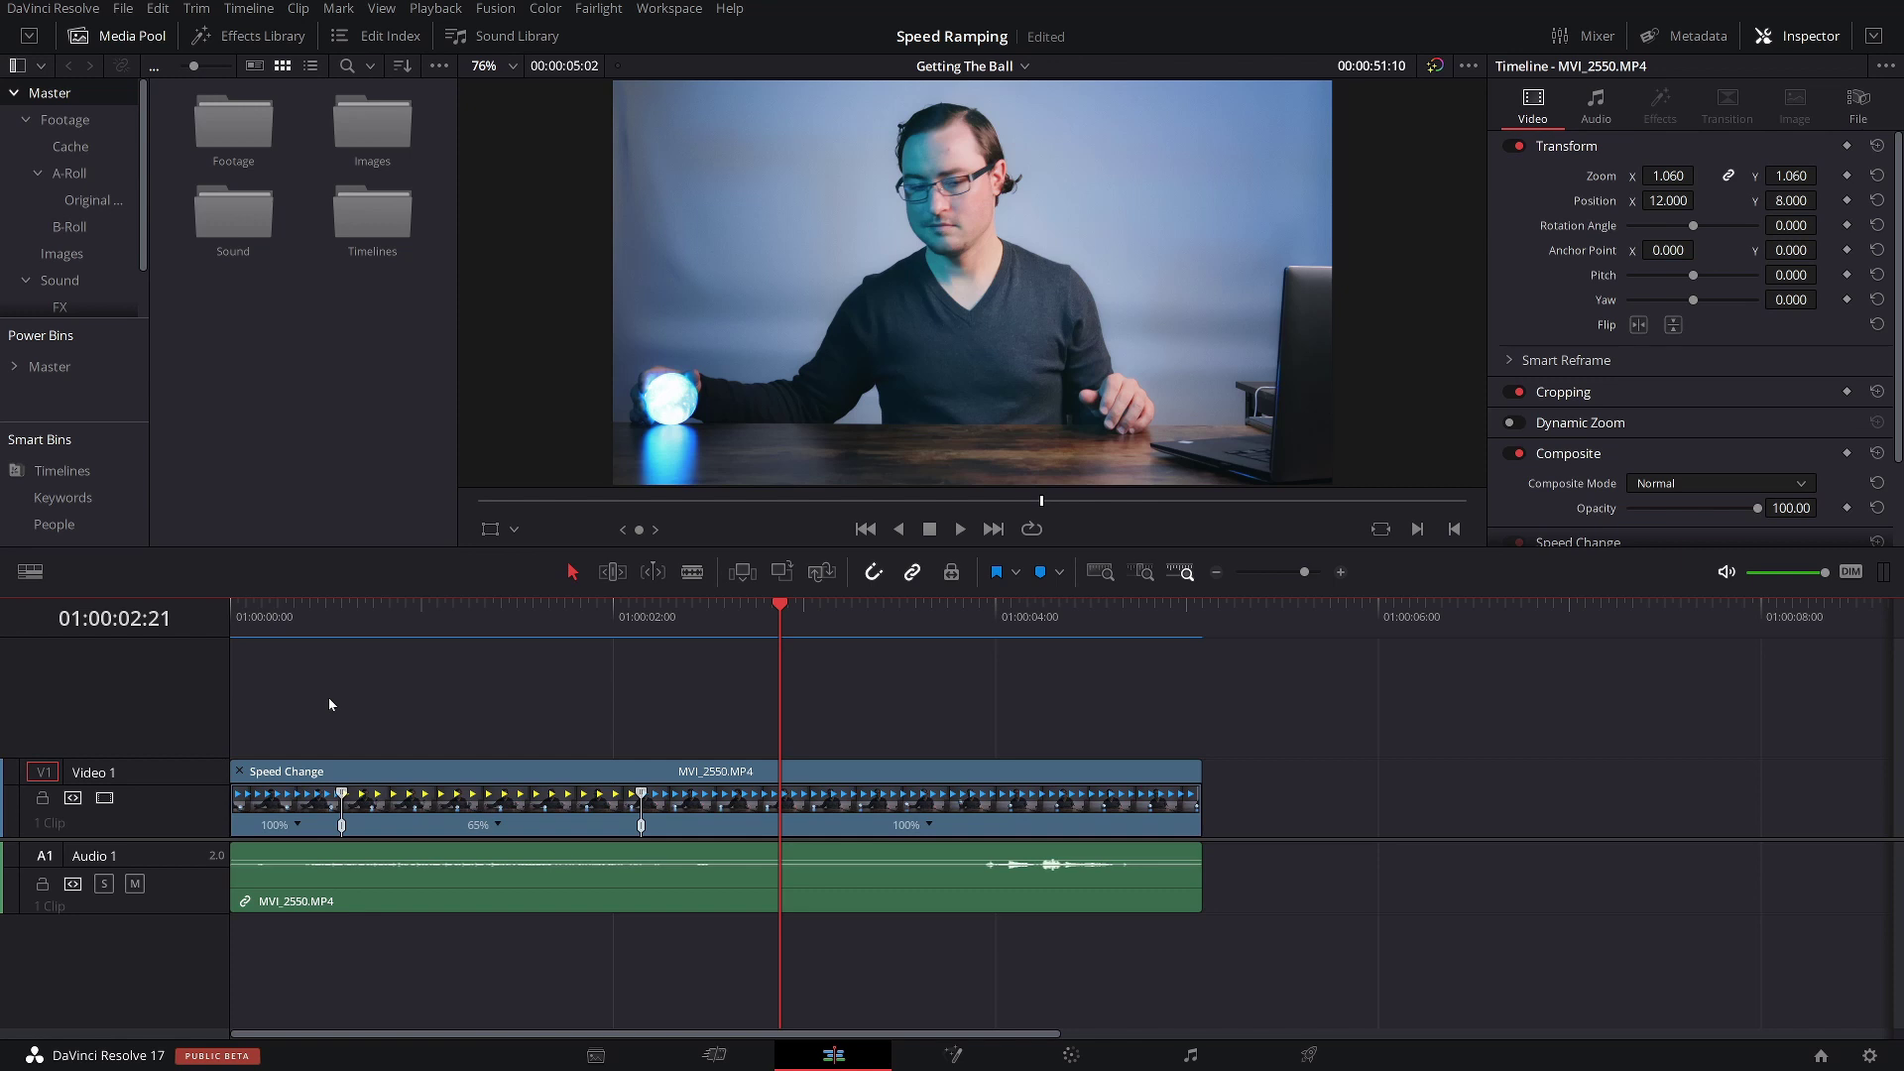
{"action": "left_click", "coordinate": [322, 635]}
{"action": "key", "text": "space"}
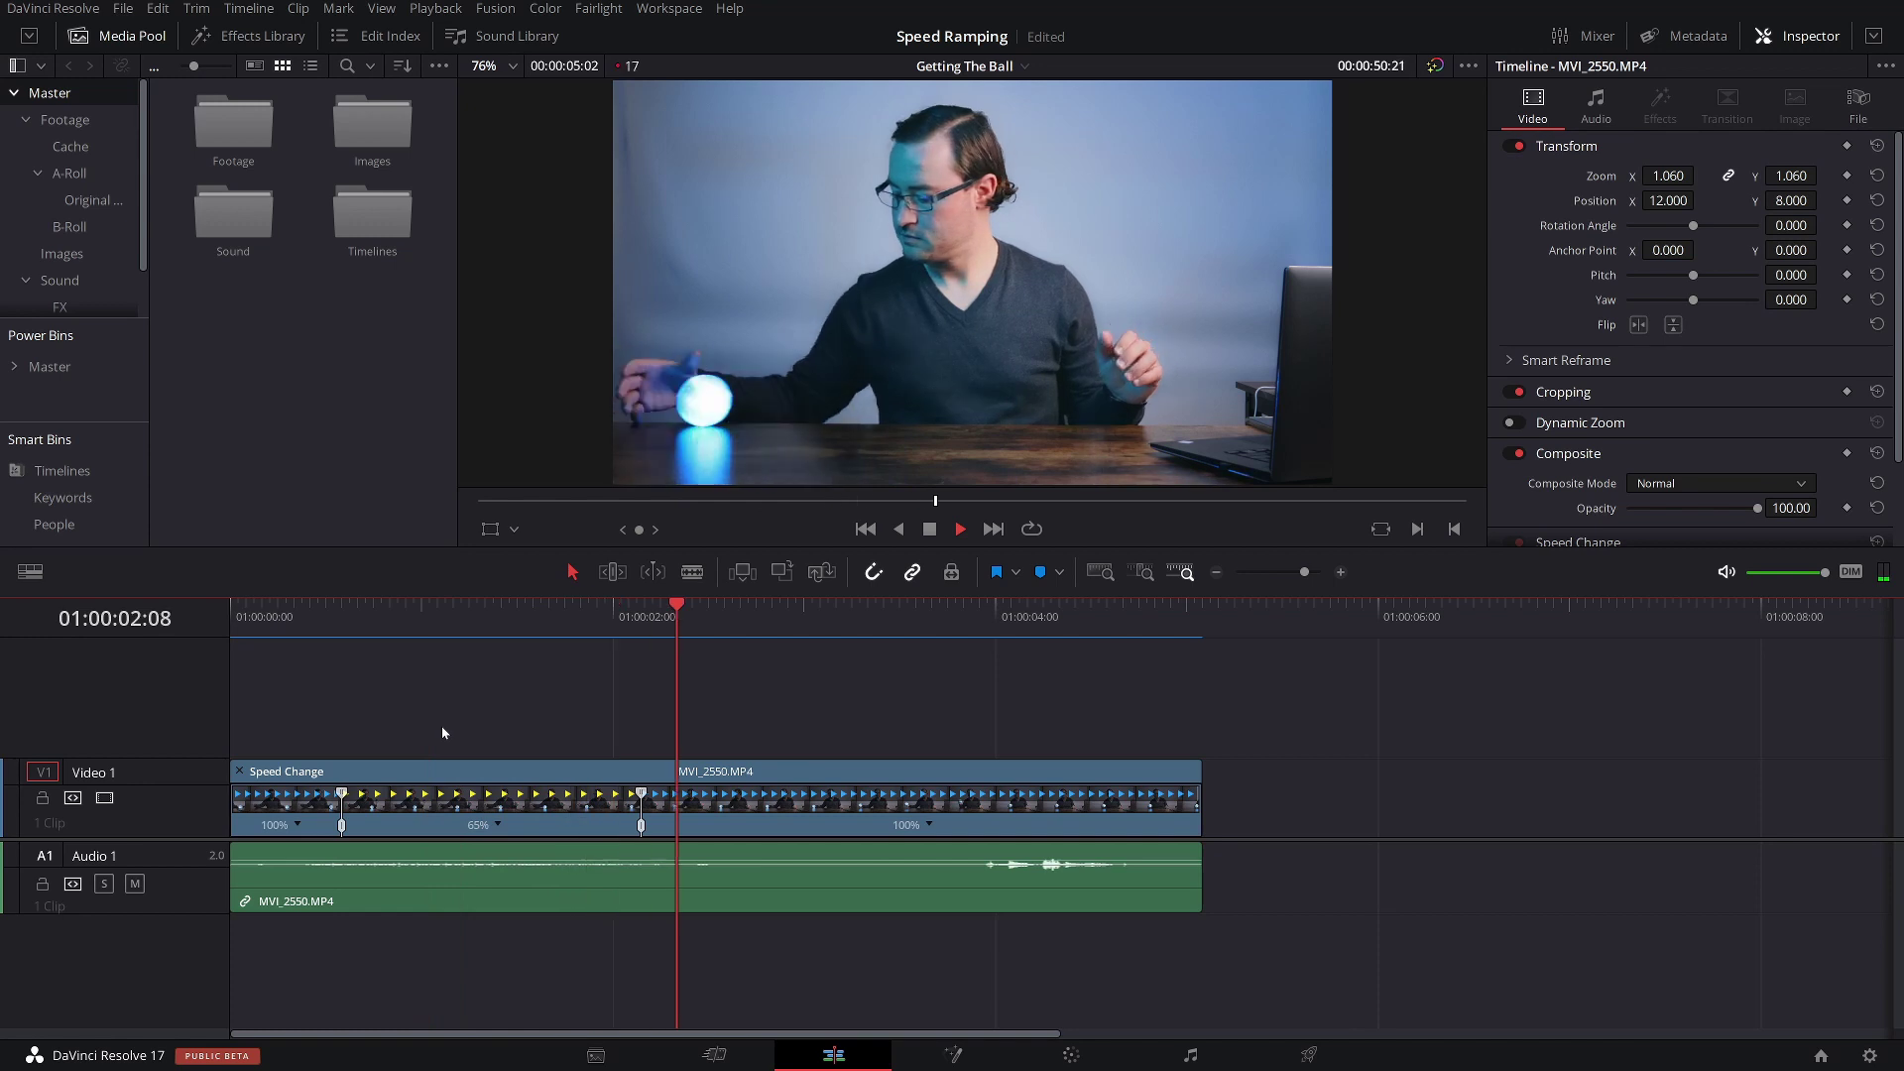
{"action": "left_click", "coordinate": [445, 784]}
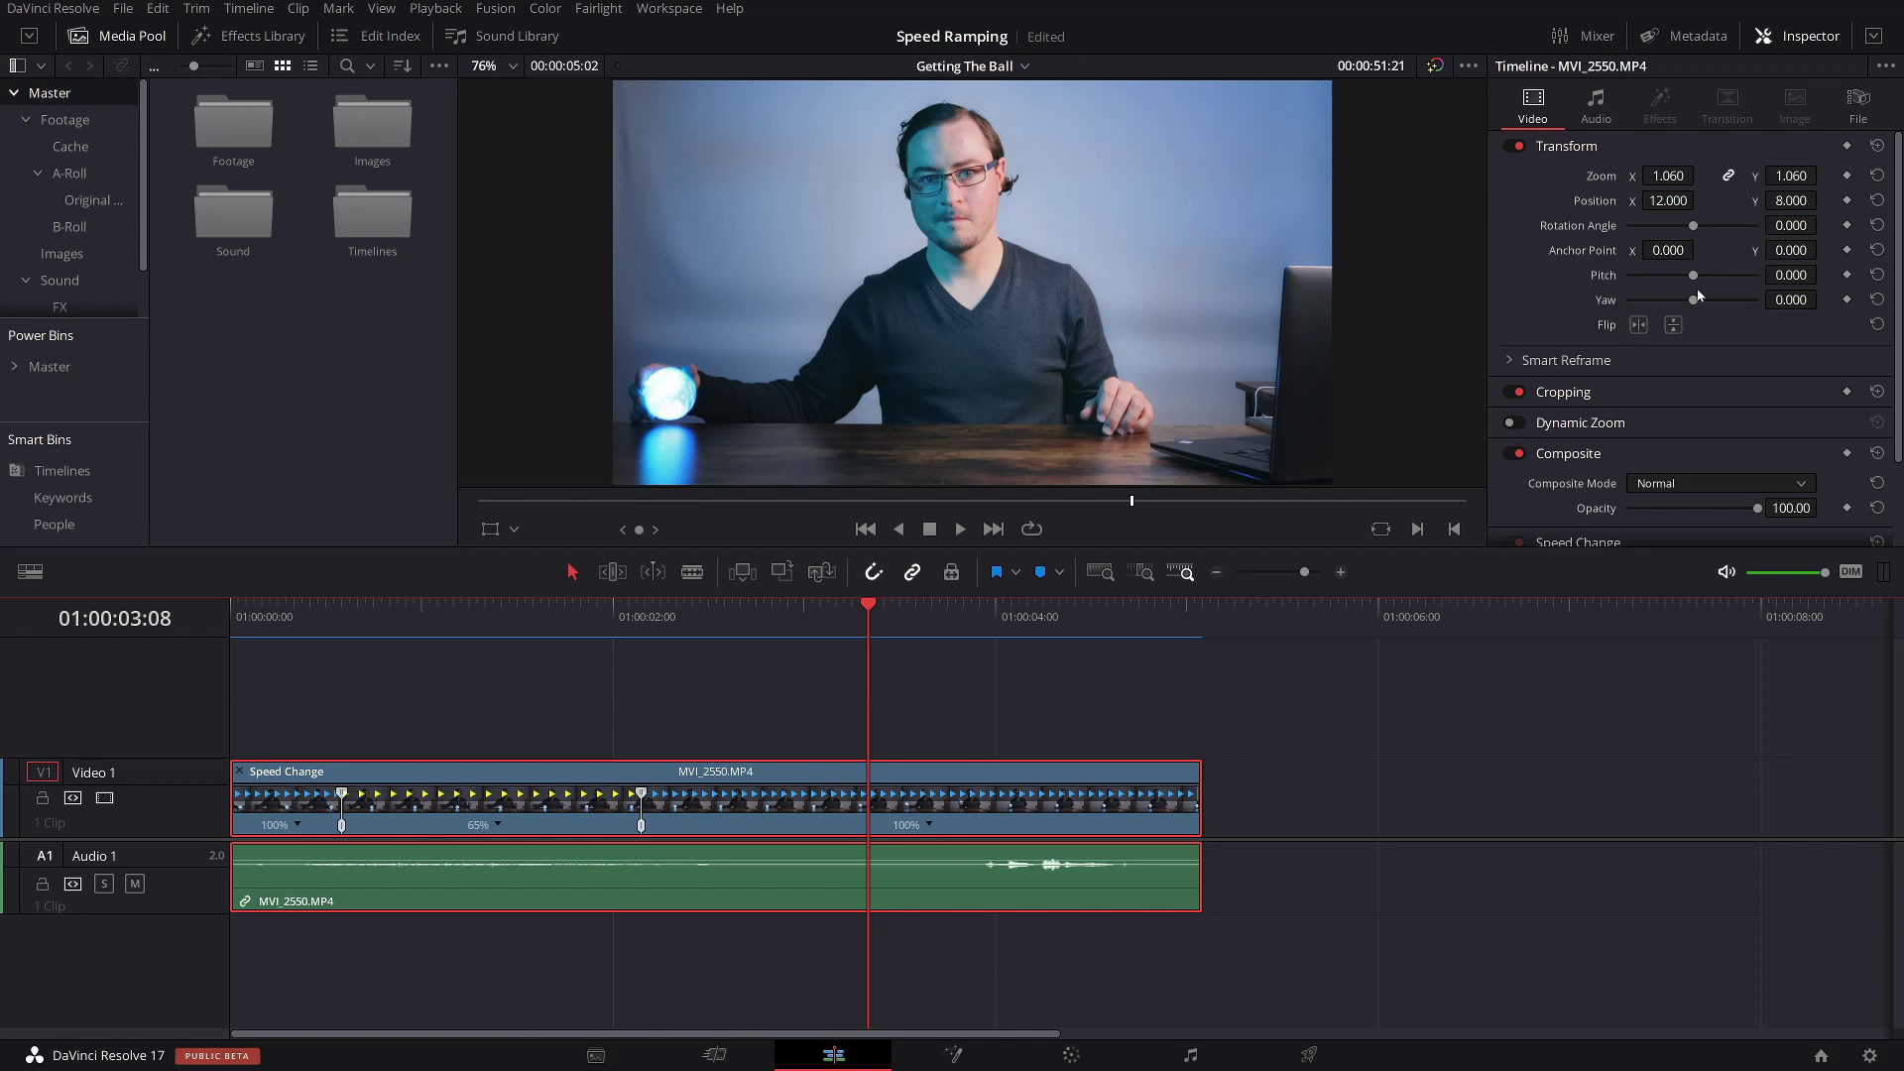
Set Retime Process to Optical Flow under the Inspector's Retime and Scaling section
{"action": "scroll", "coordinate": [1685, 302], "scroll_direction": "down", "scroll_amount": 3}
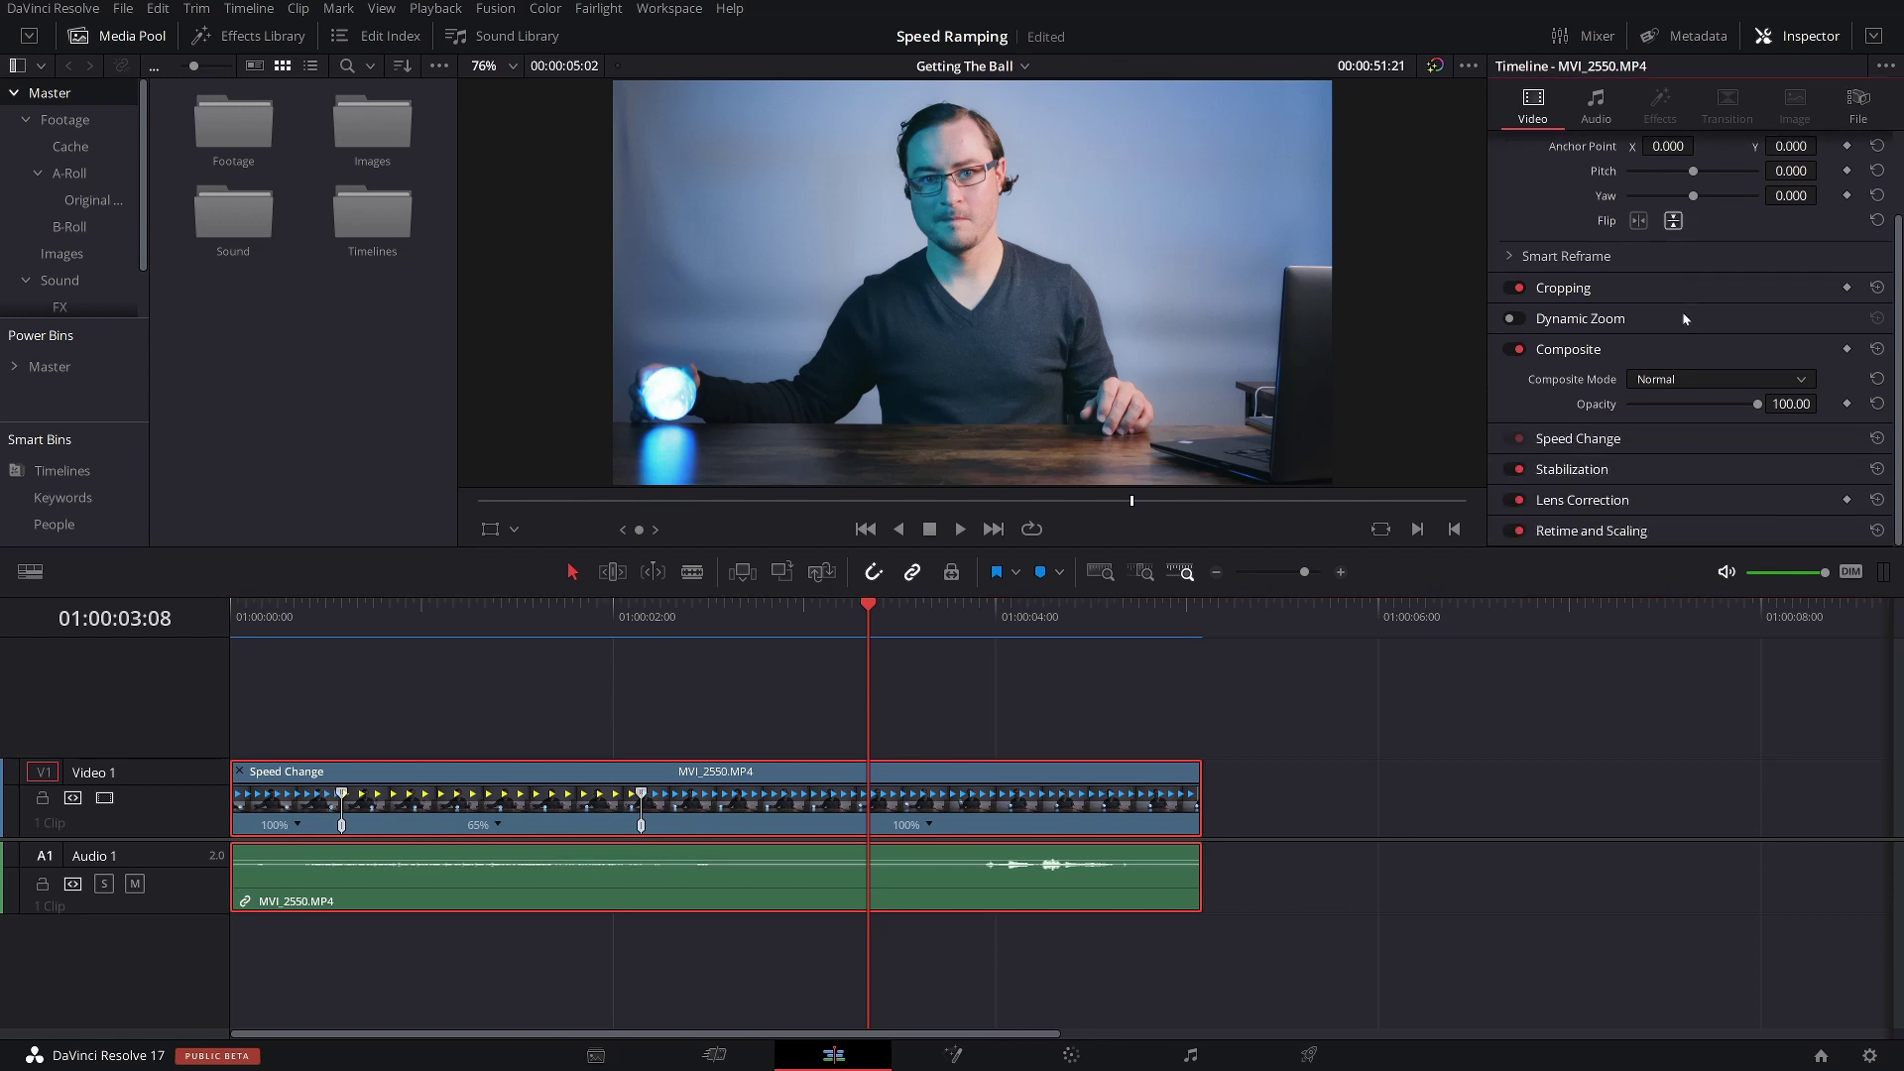
{"action": "left_click", "coordinate": [1637, 535]}
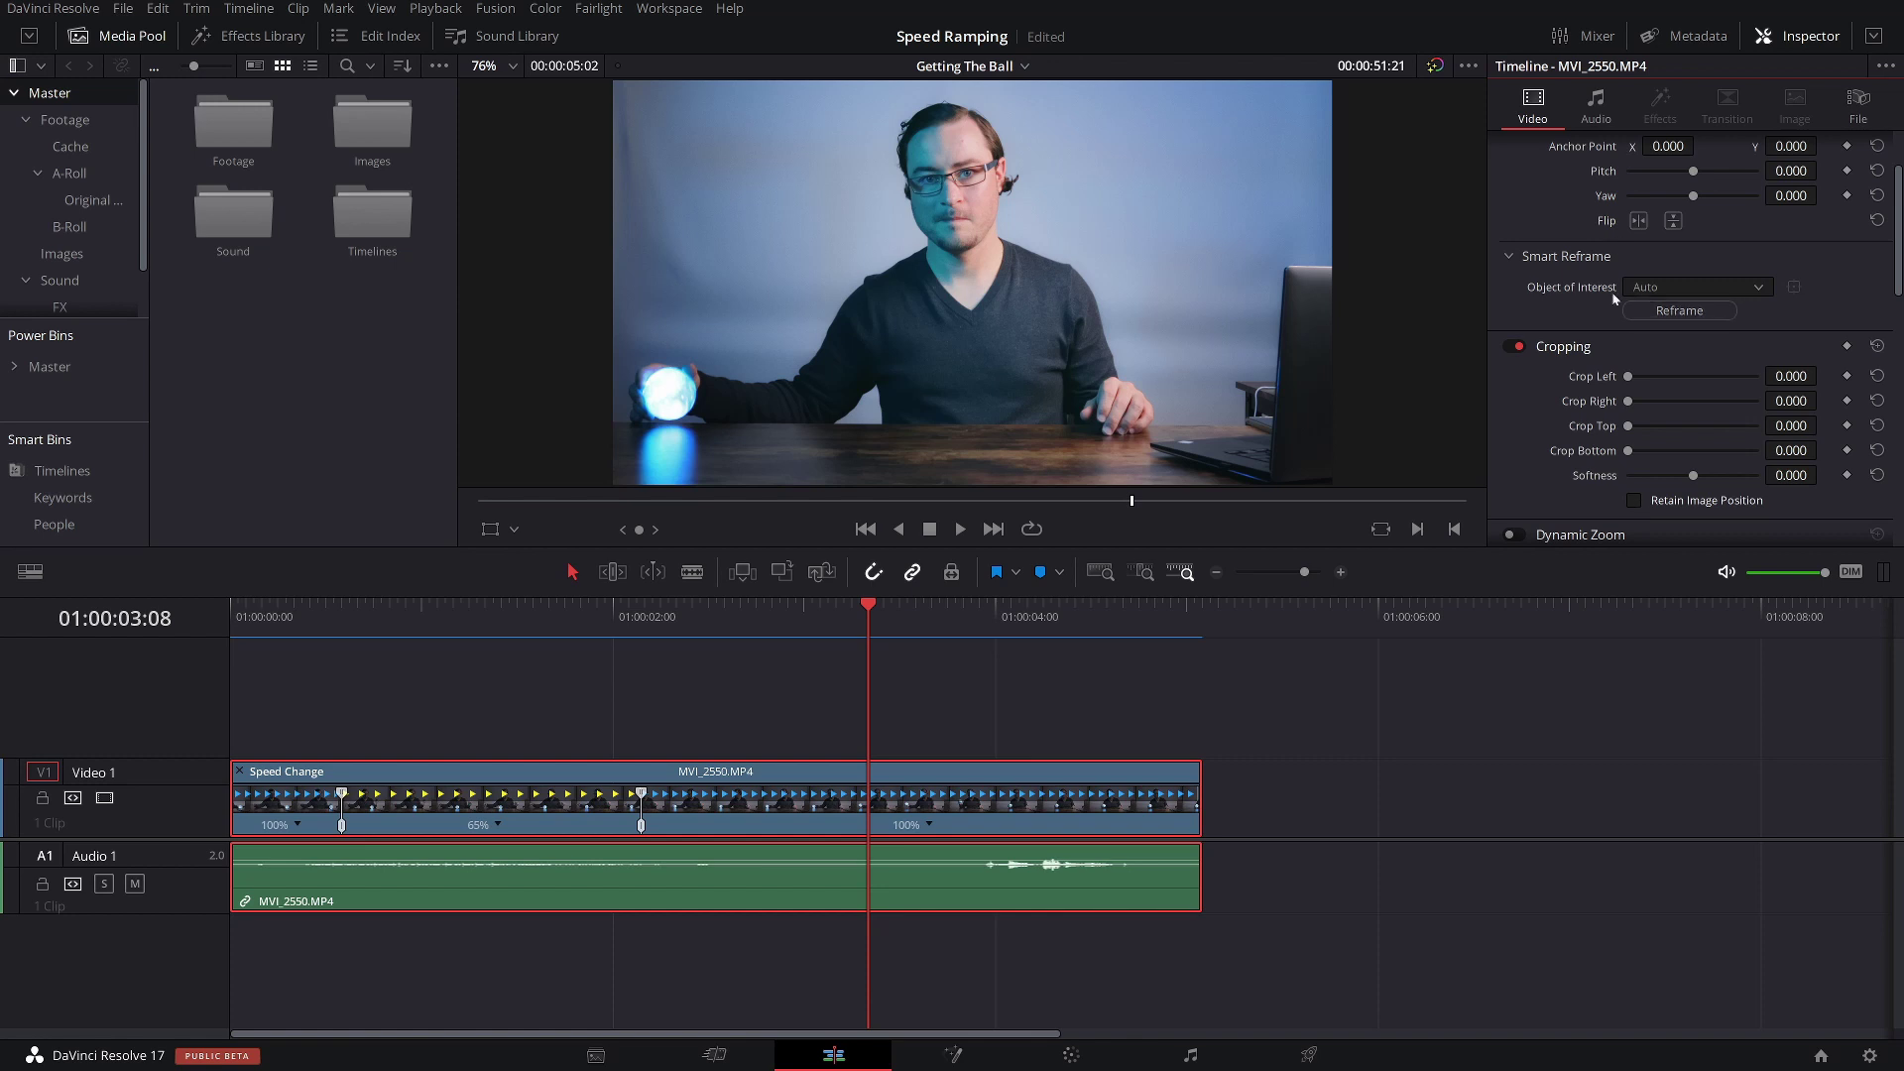
{"action": "left_click", "coordinate": [1612, 363]}
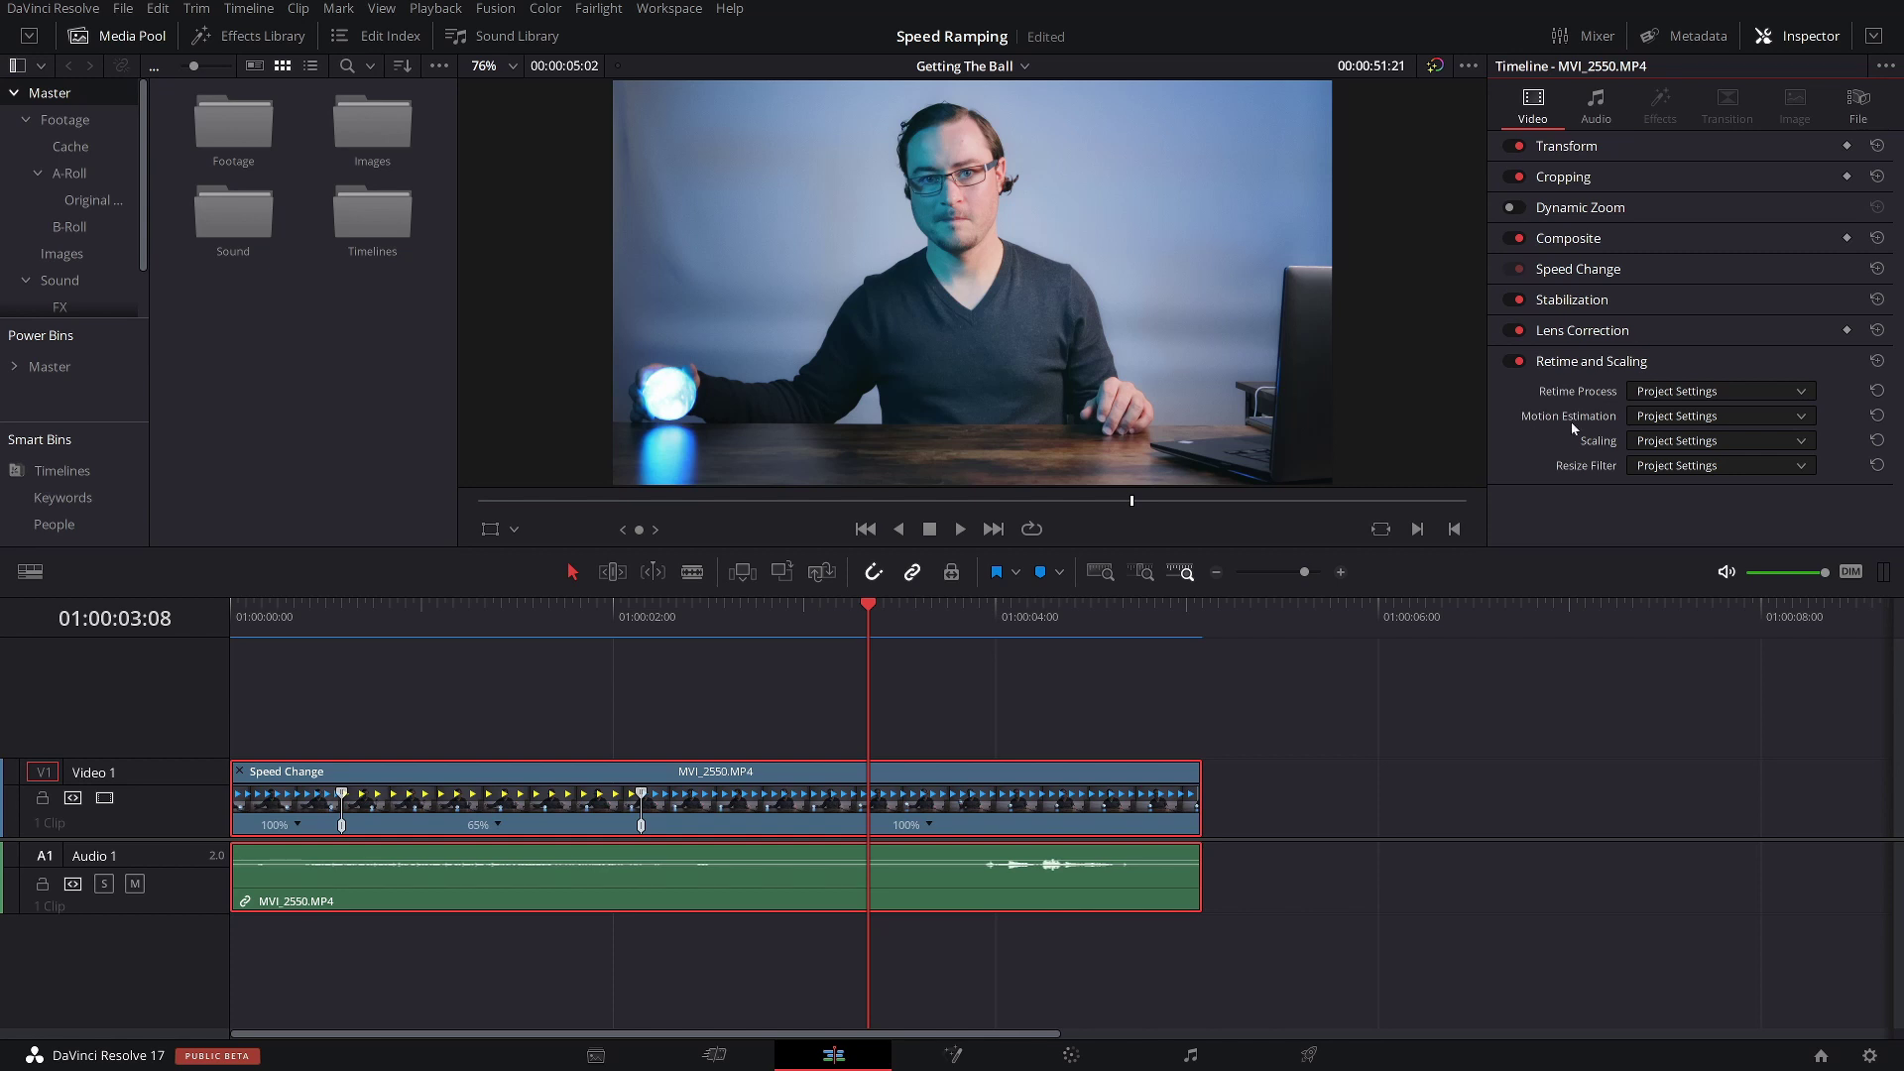
{"action": "left_click", "coordinate": [1698, 391]}
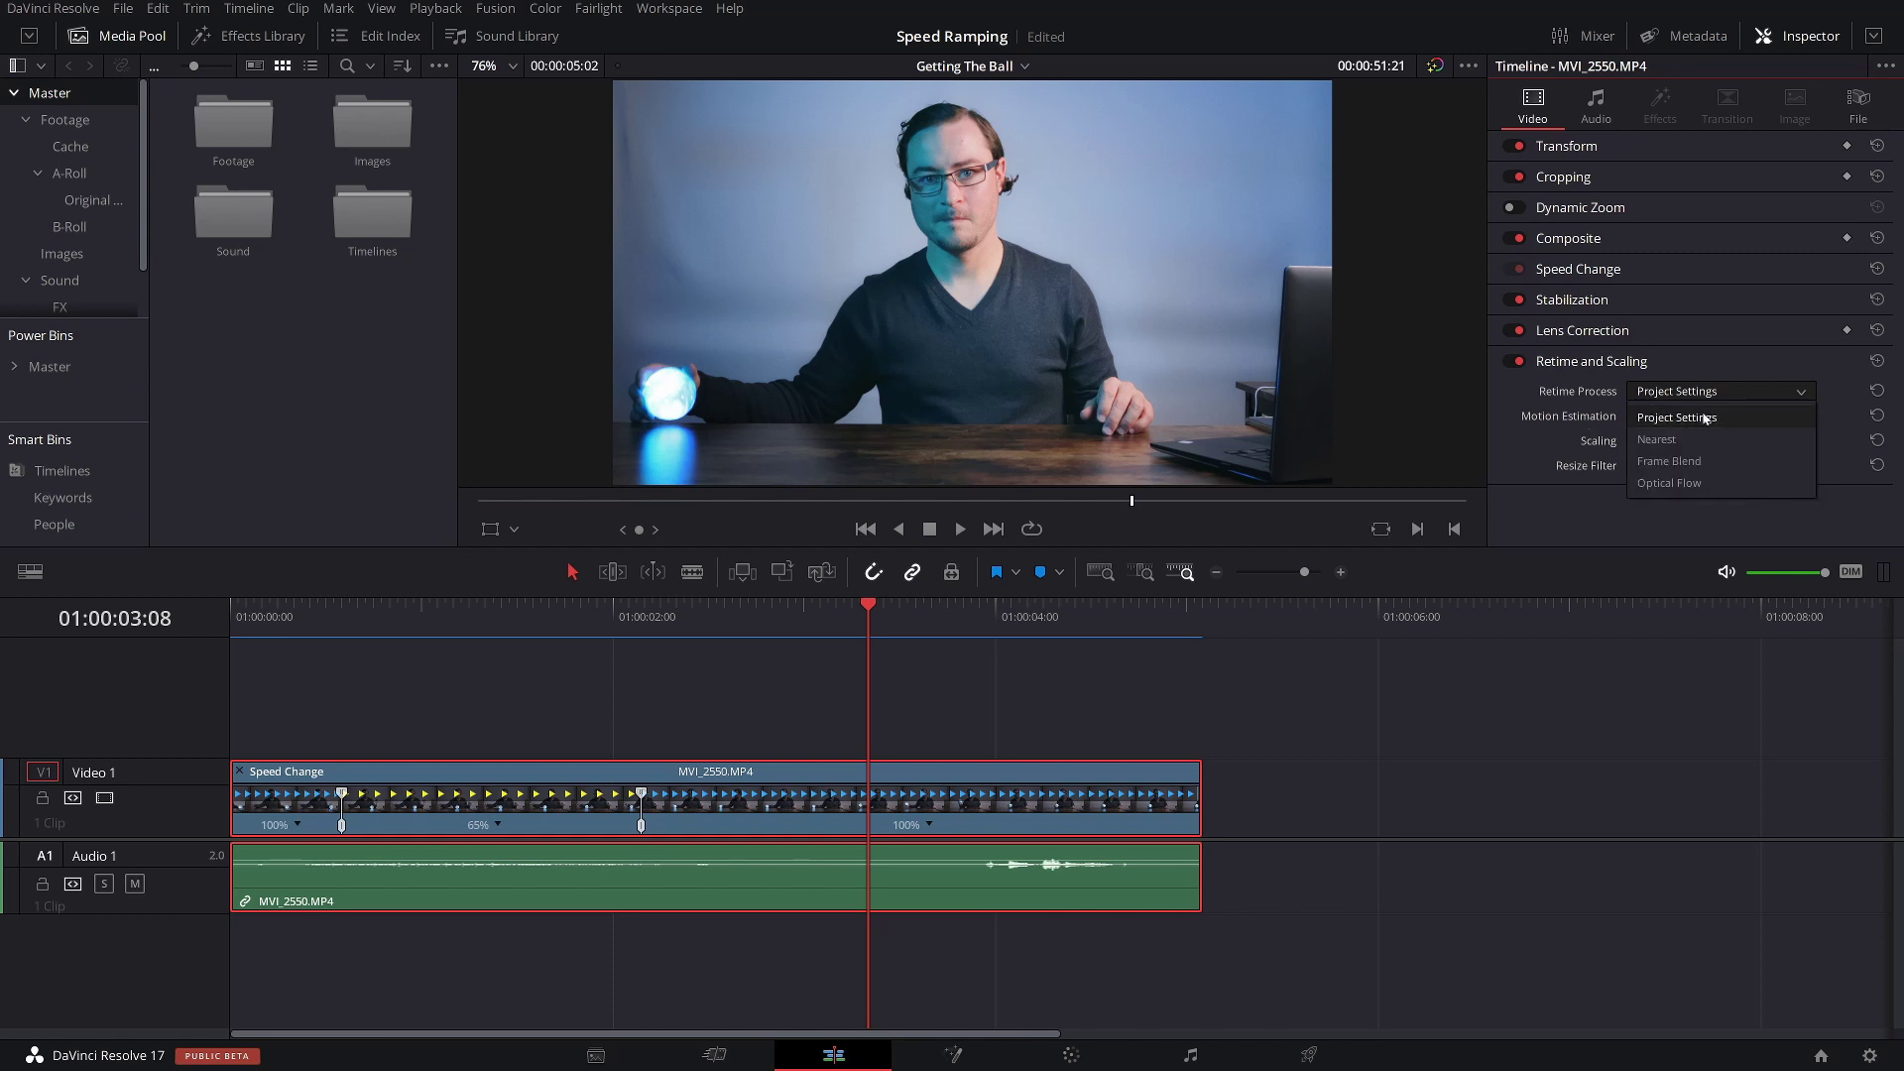
{"action": "left_click", "coordinate": [1706, 484]}
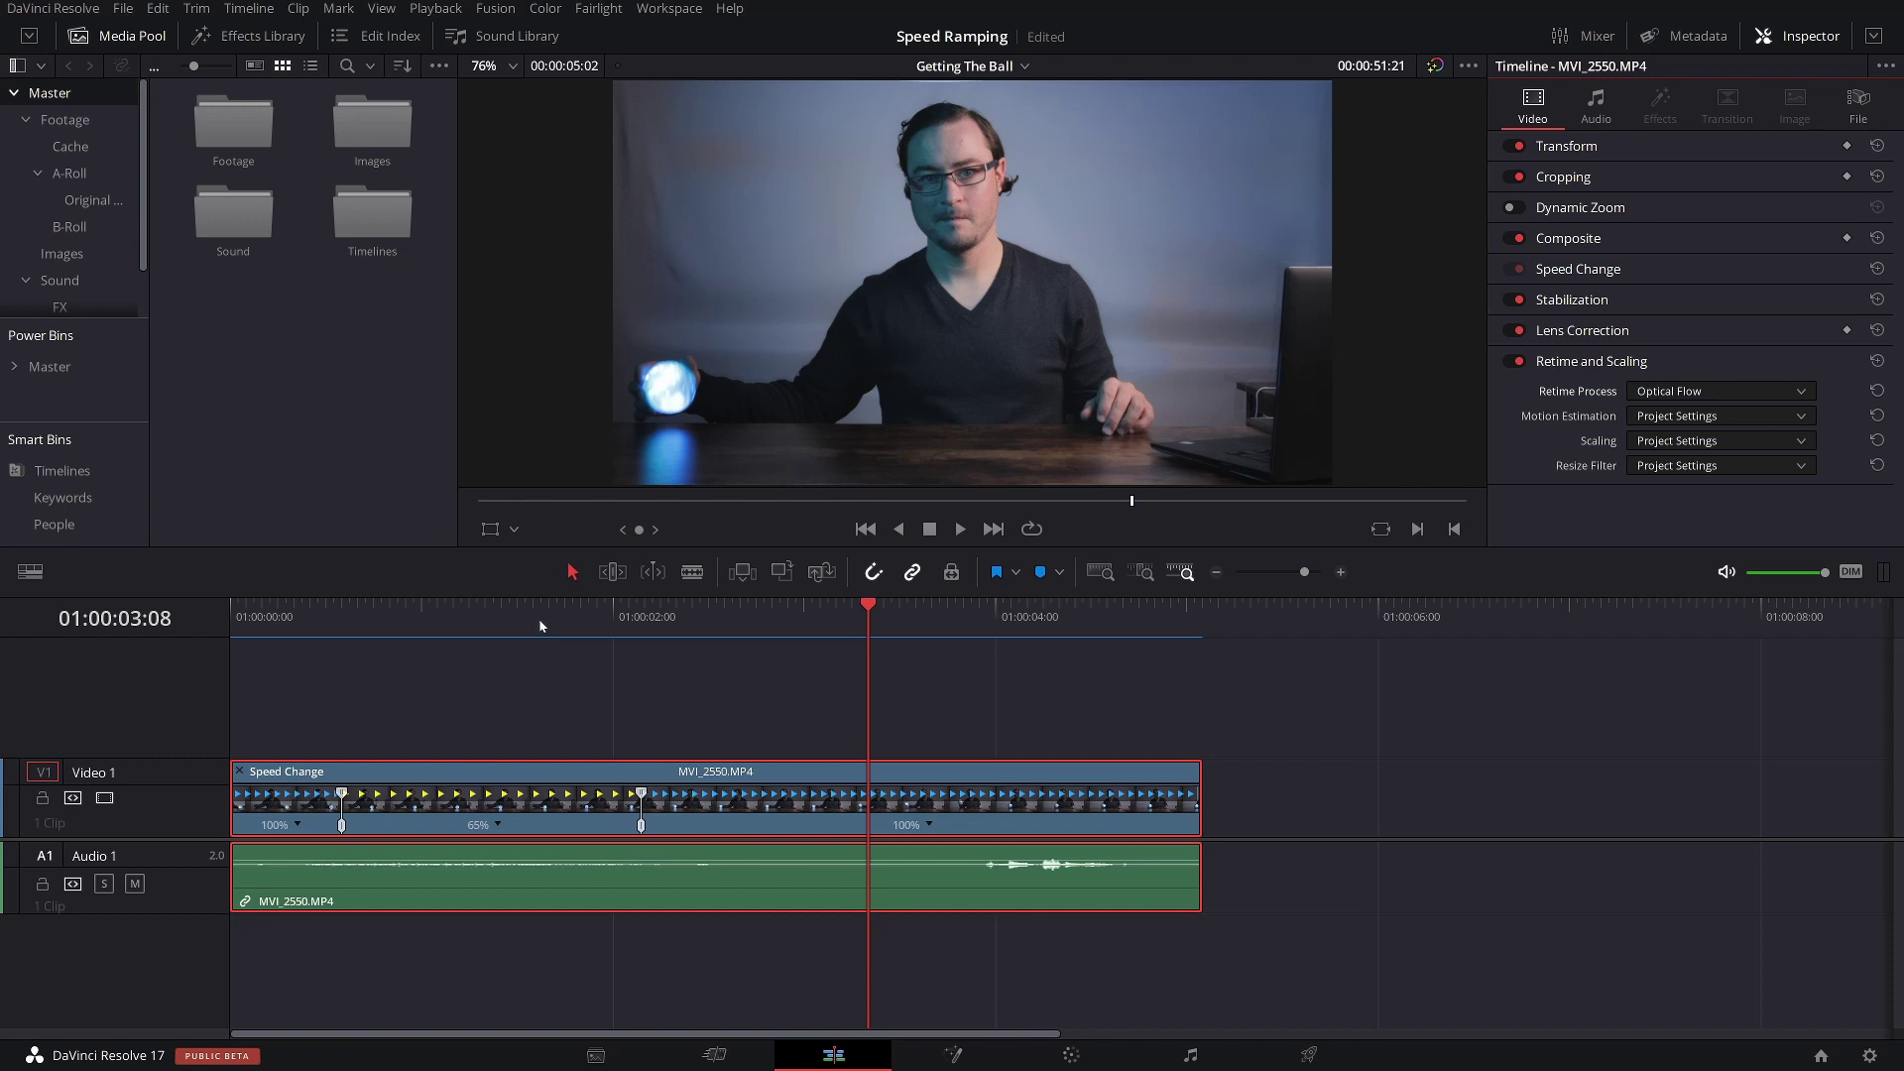
{"action": "left_click", "coordinate": [446, 8]}
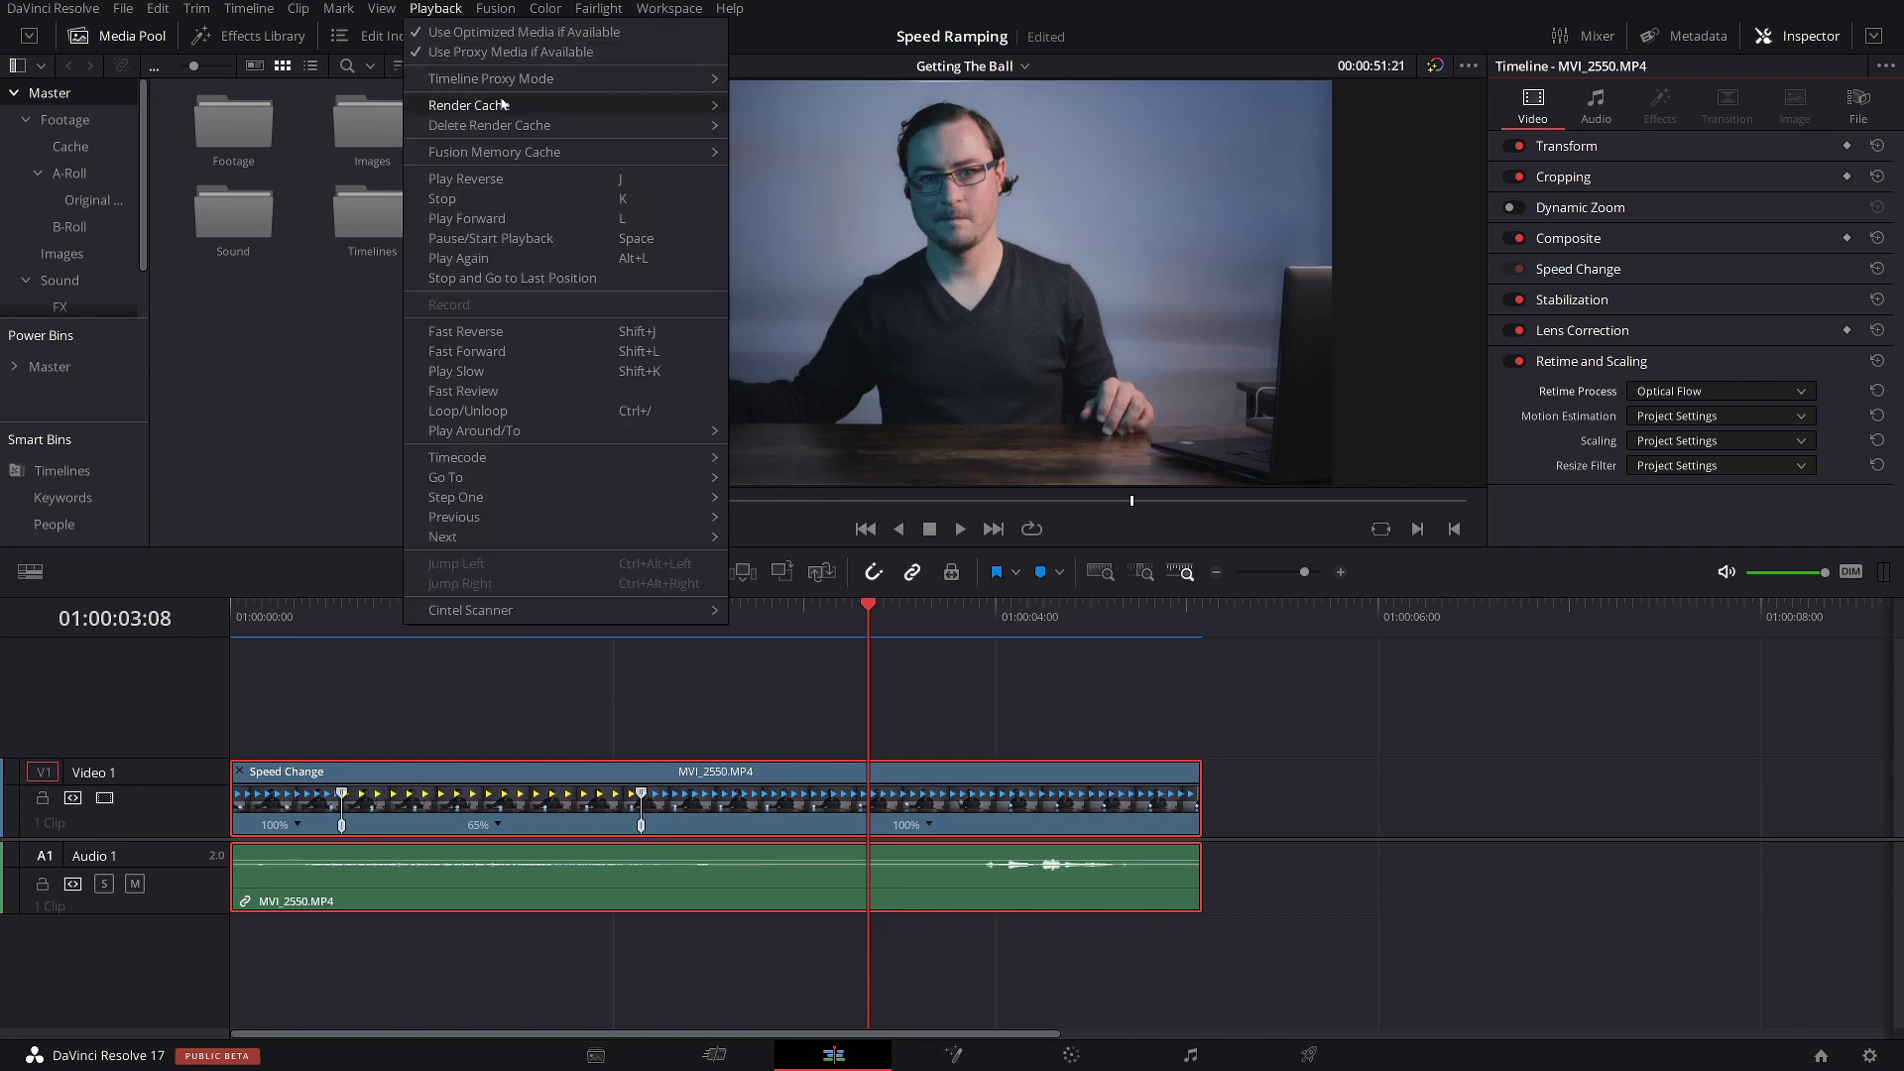
{"action": "mouse_move", "coordinate": [506, 105]}
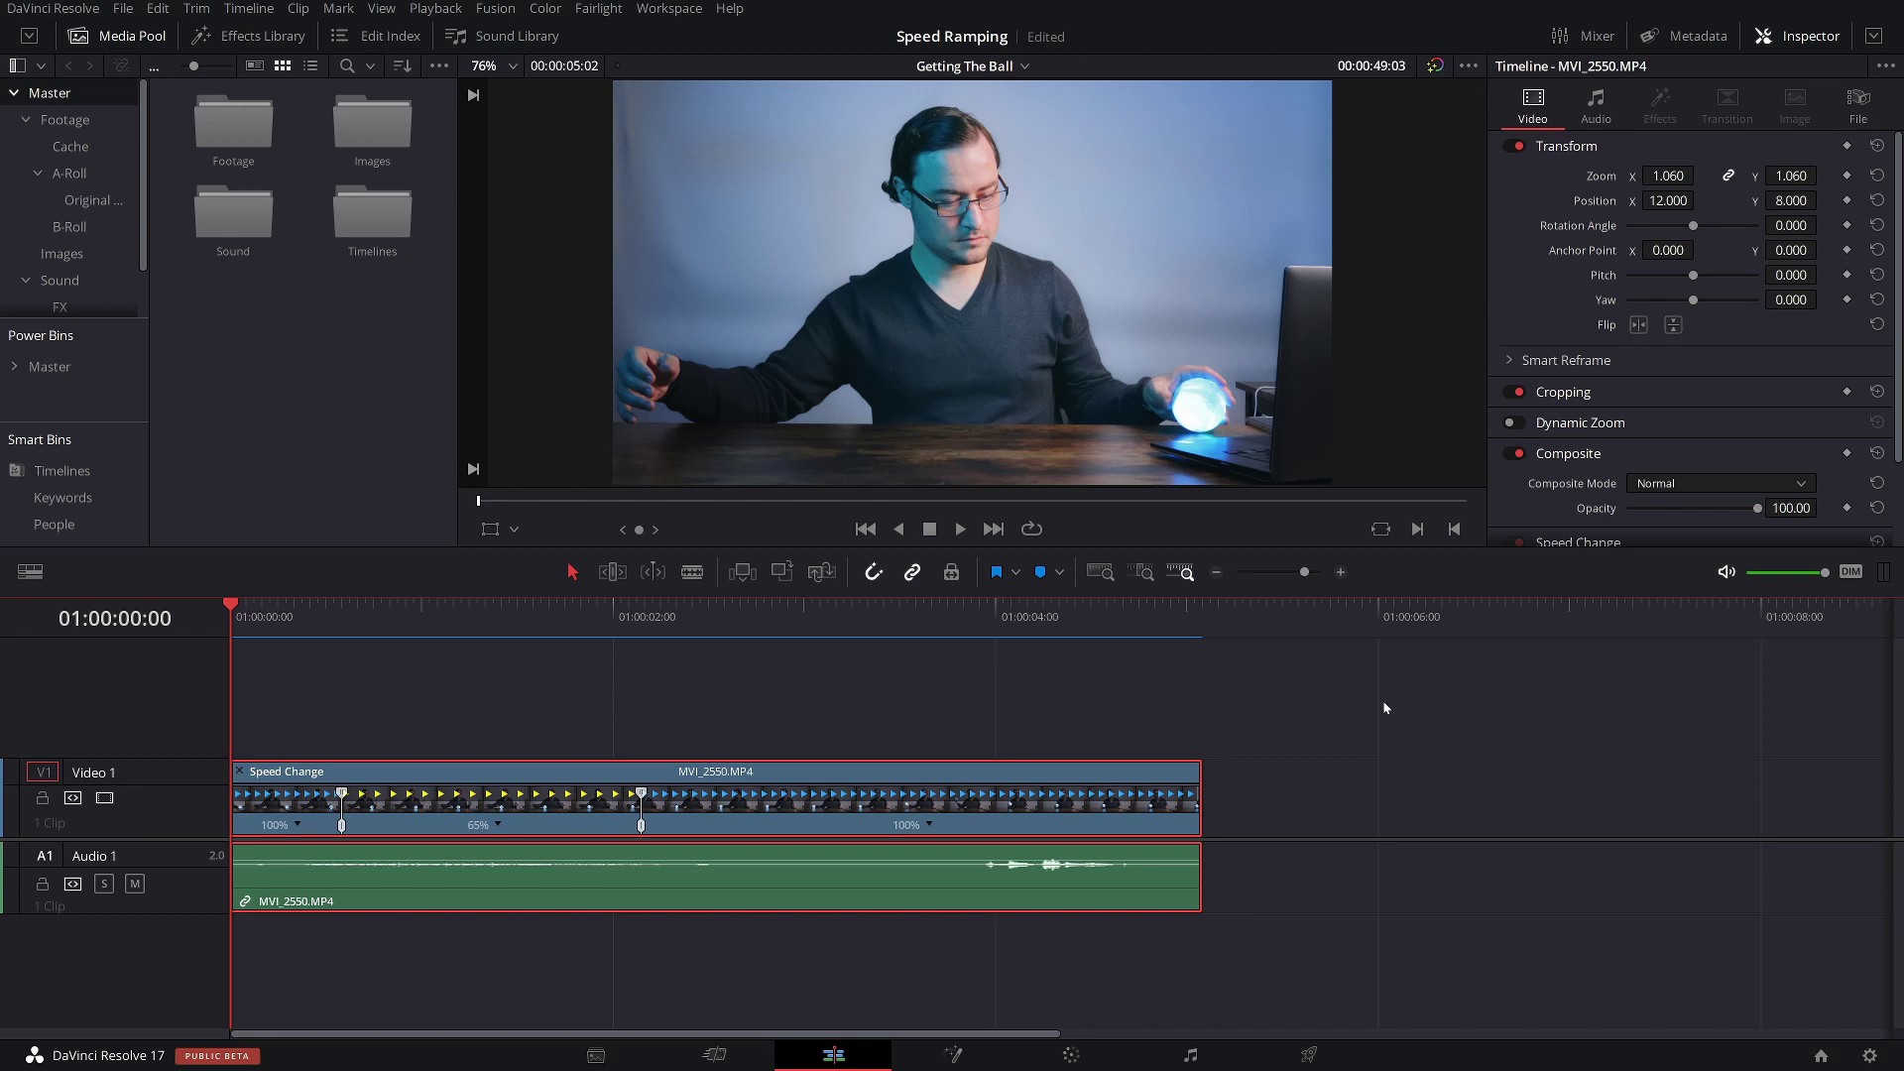
{"action": "key", "text": "space"}
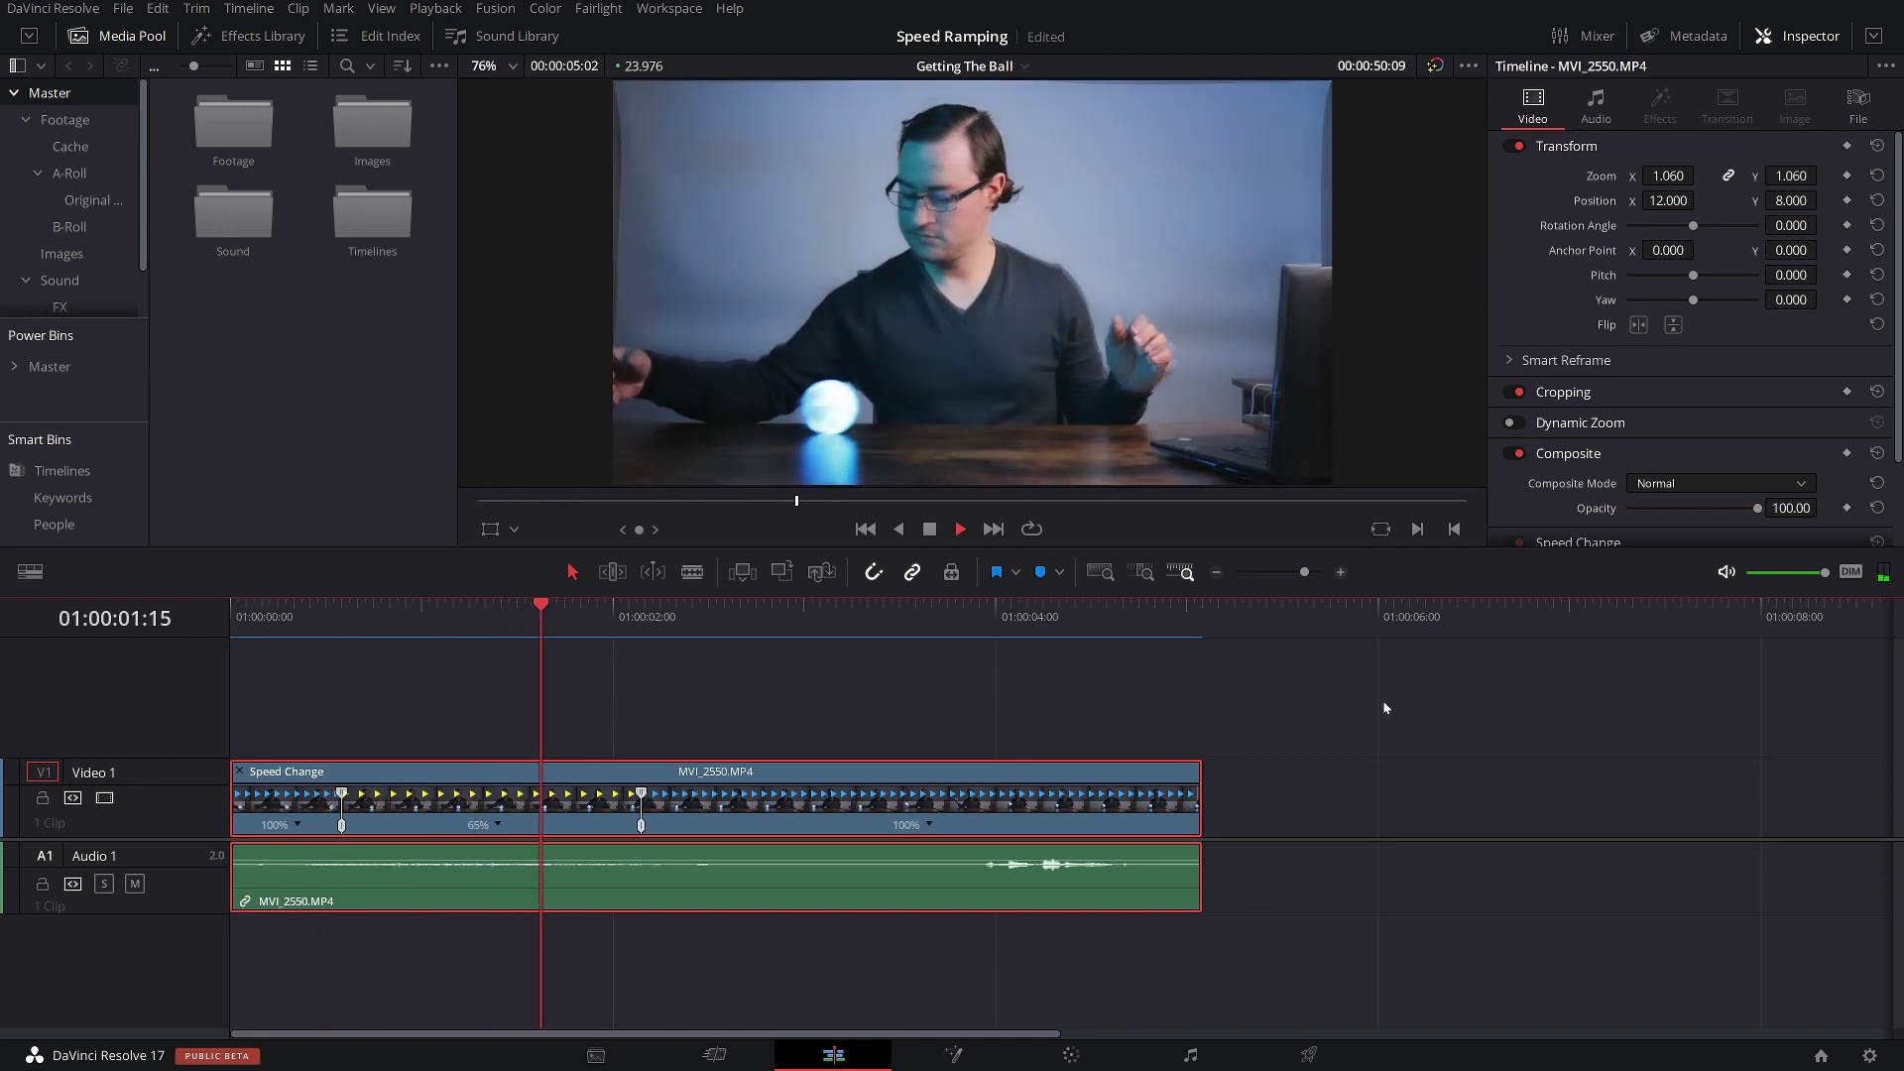
{"action": "key", "text": "space"}
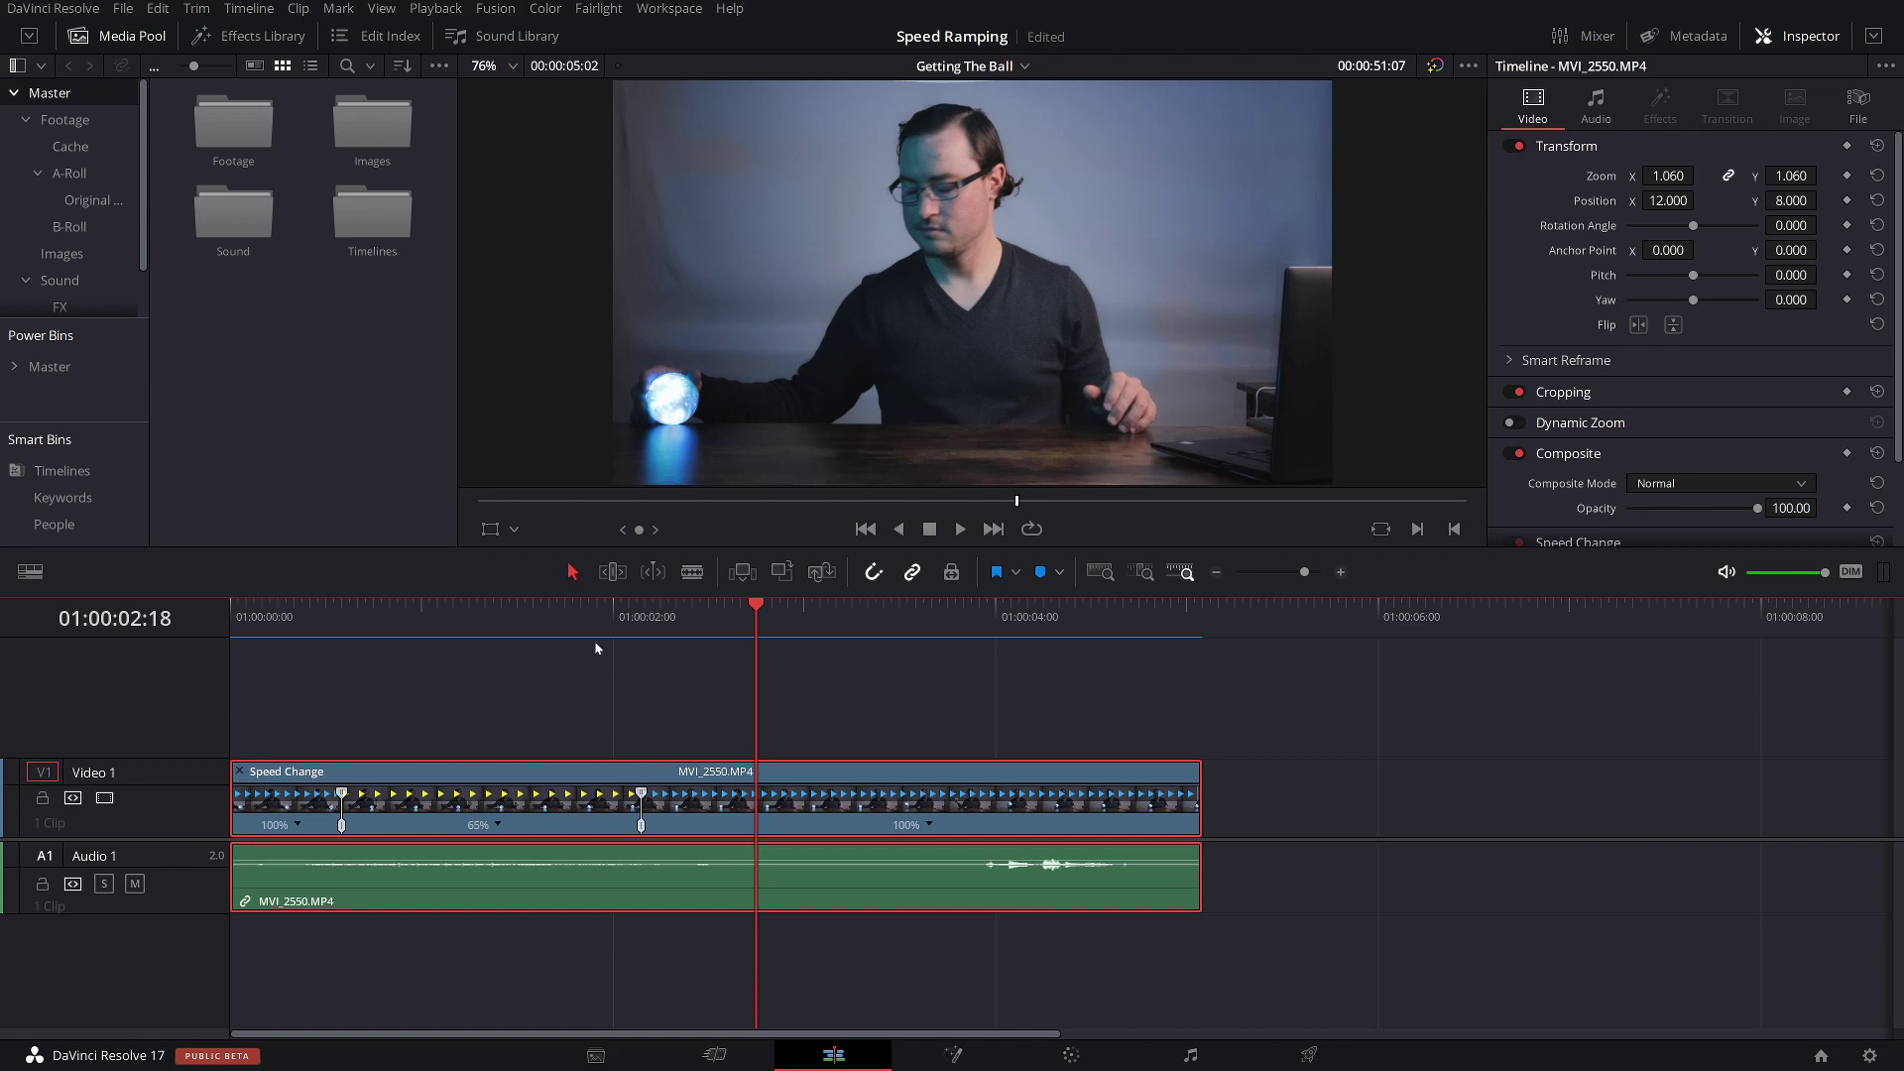
{"action": "left_click", "coordinate": [305, 621]}
{"action": "key", "text": "space"}
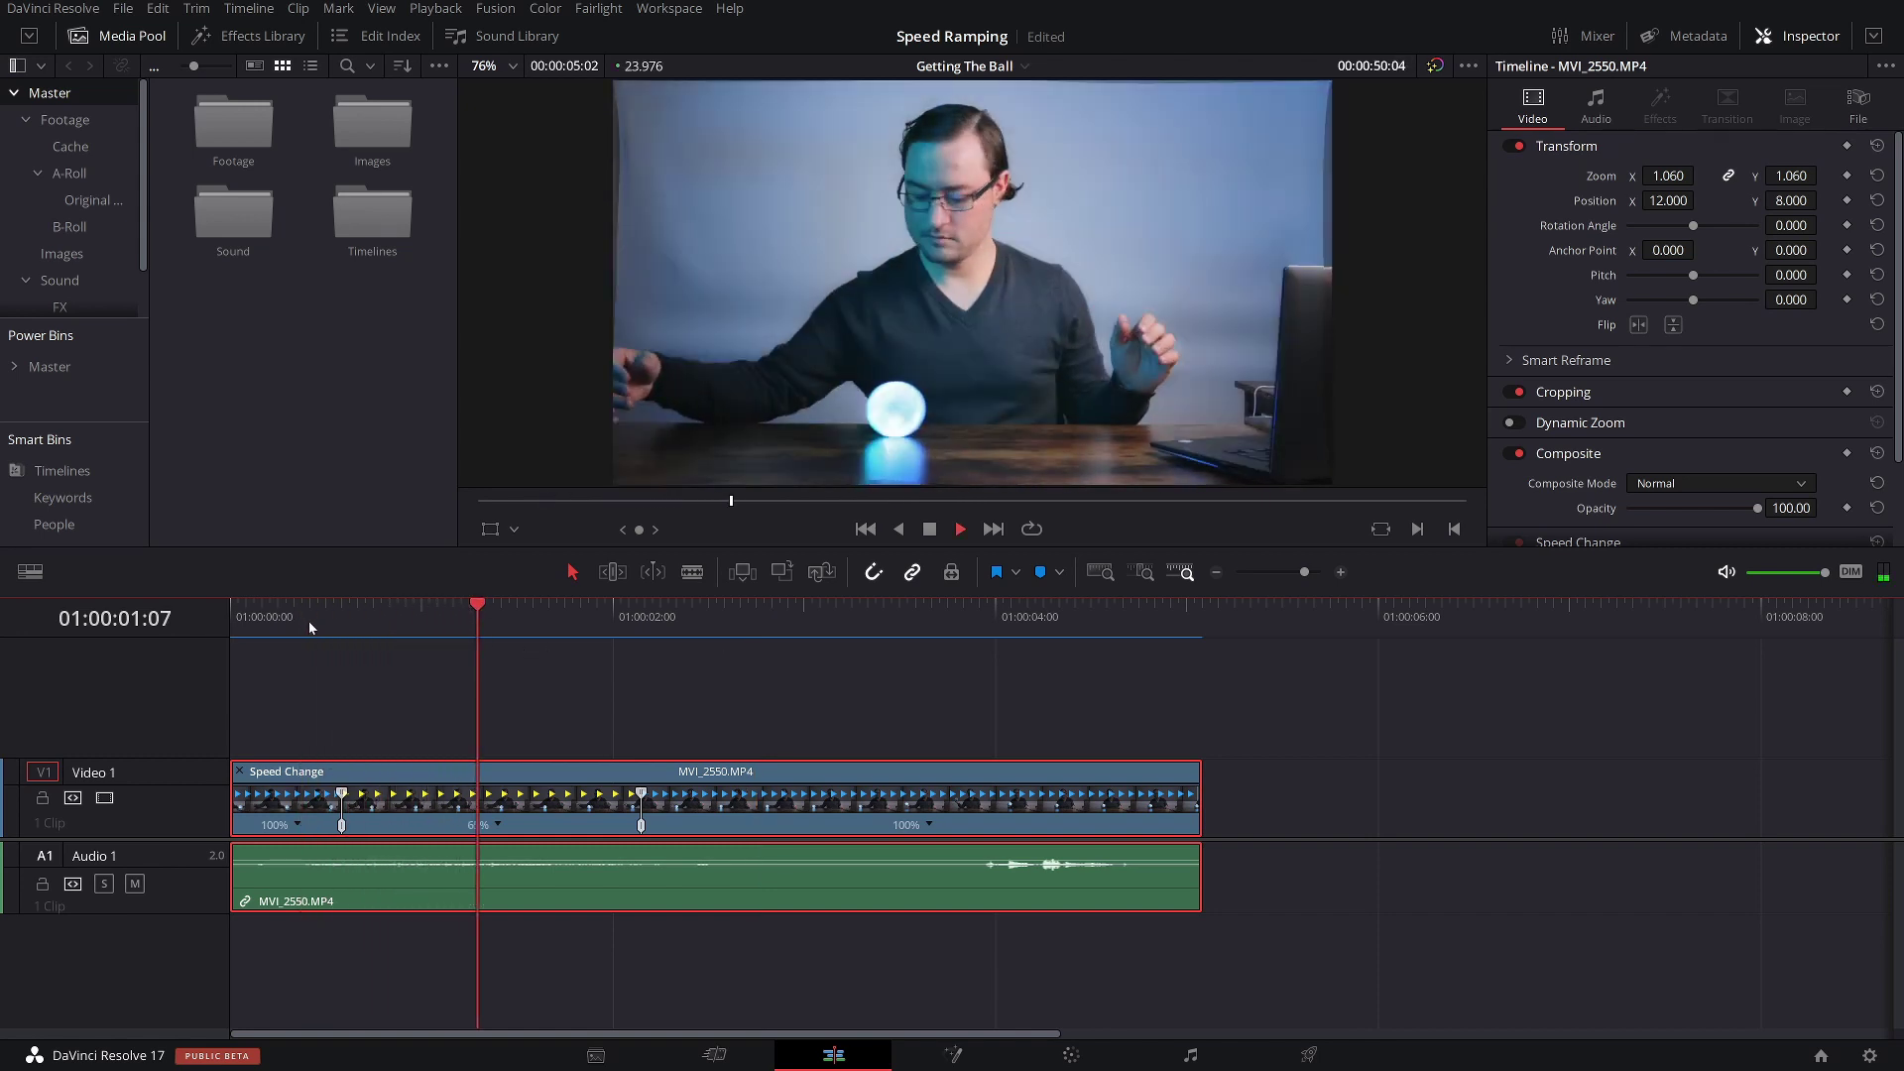
{"action": "key", "text": "space"}
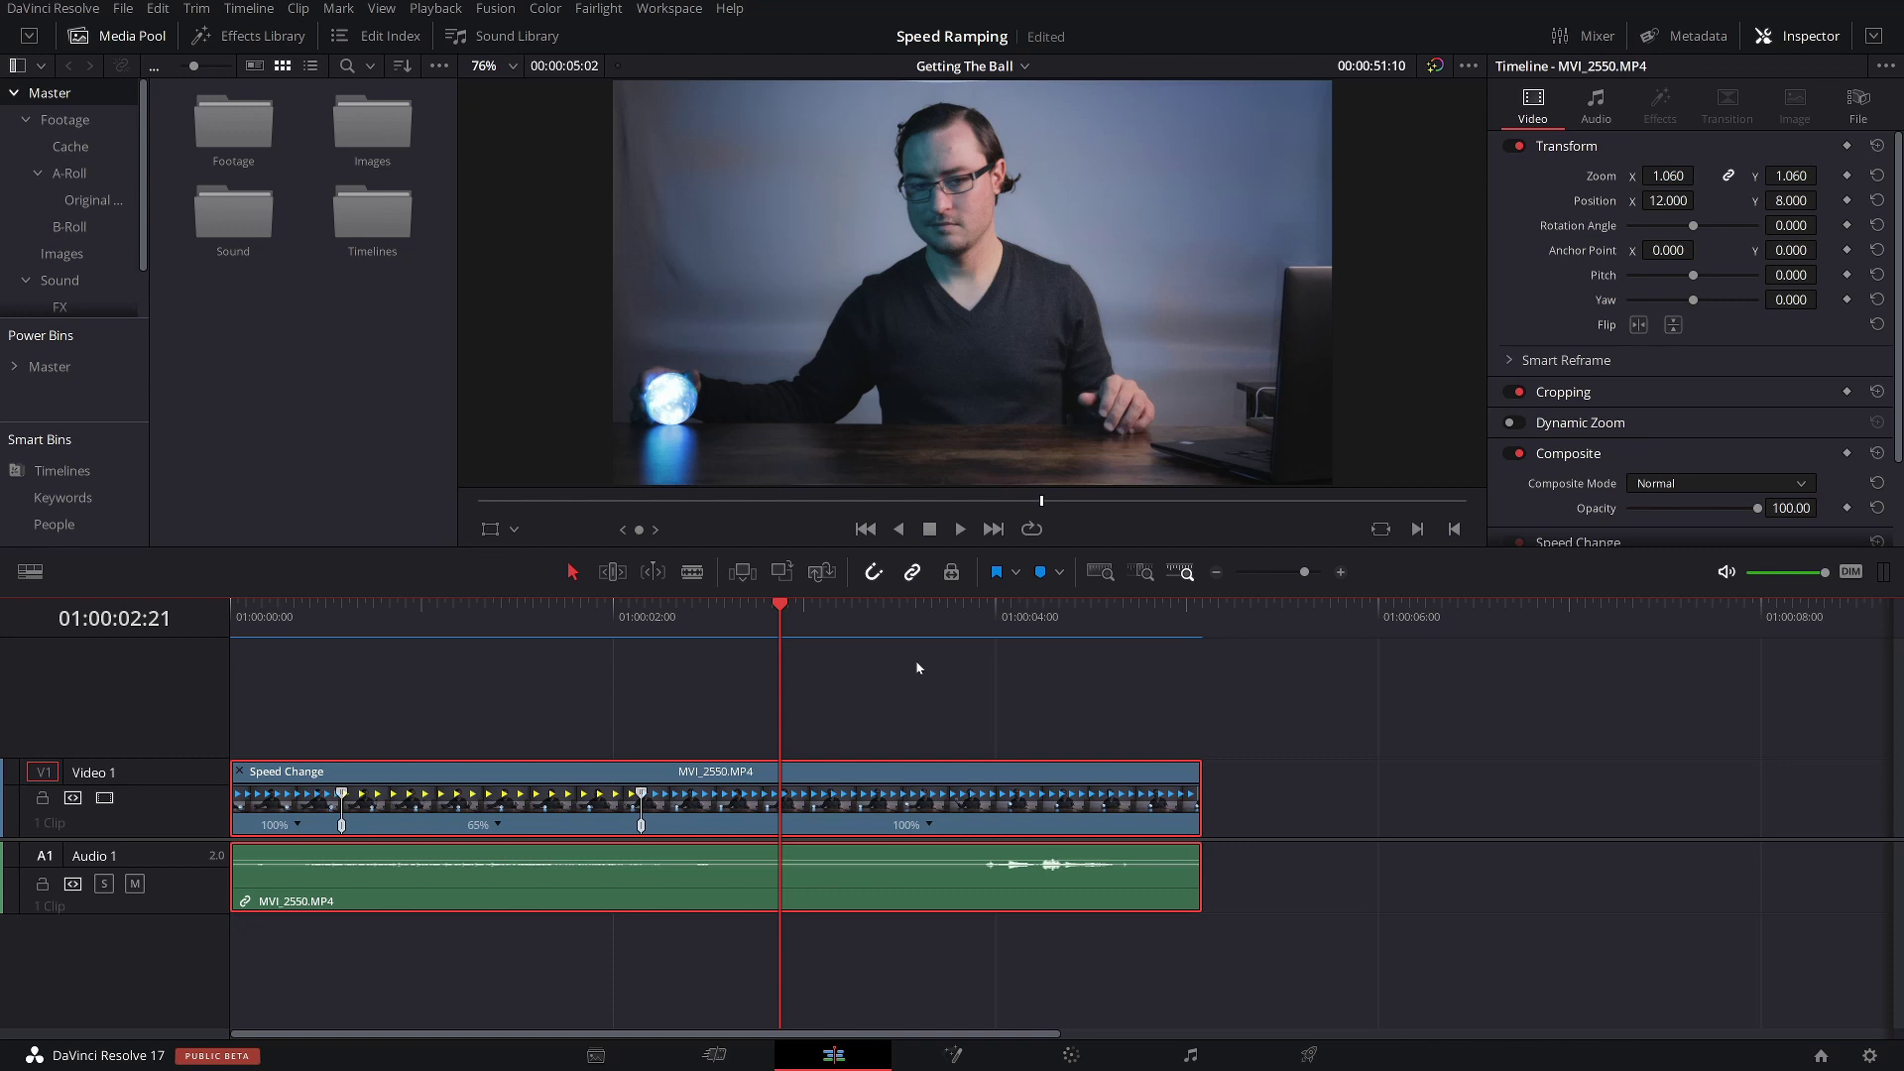
Delete the selected clip's render cache and replay the Optical Flow ramp from the start
{"action": "left_click", "coordinate": [427, 8]}
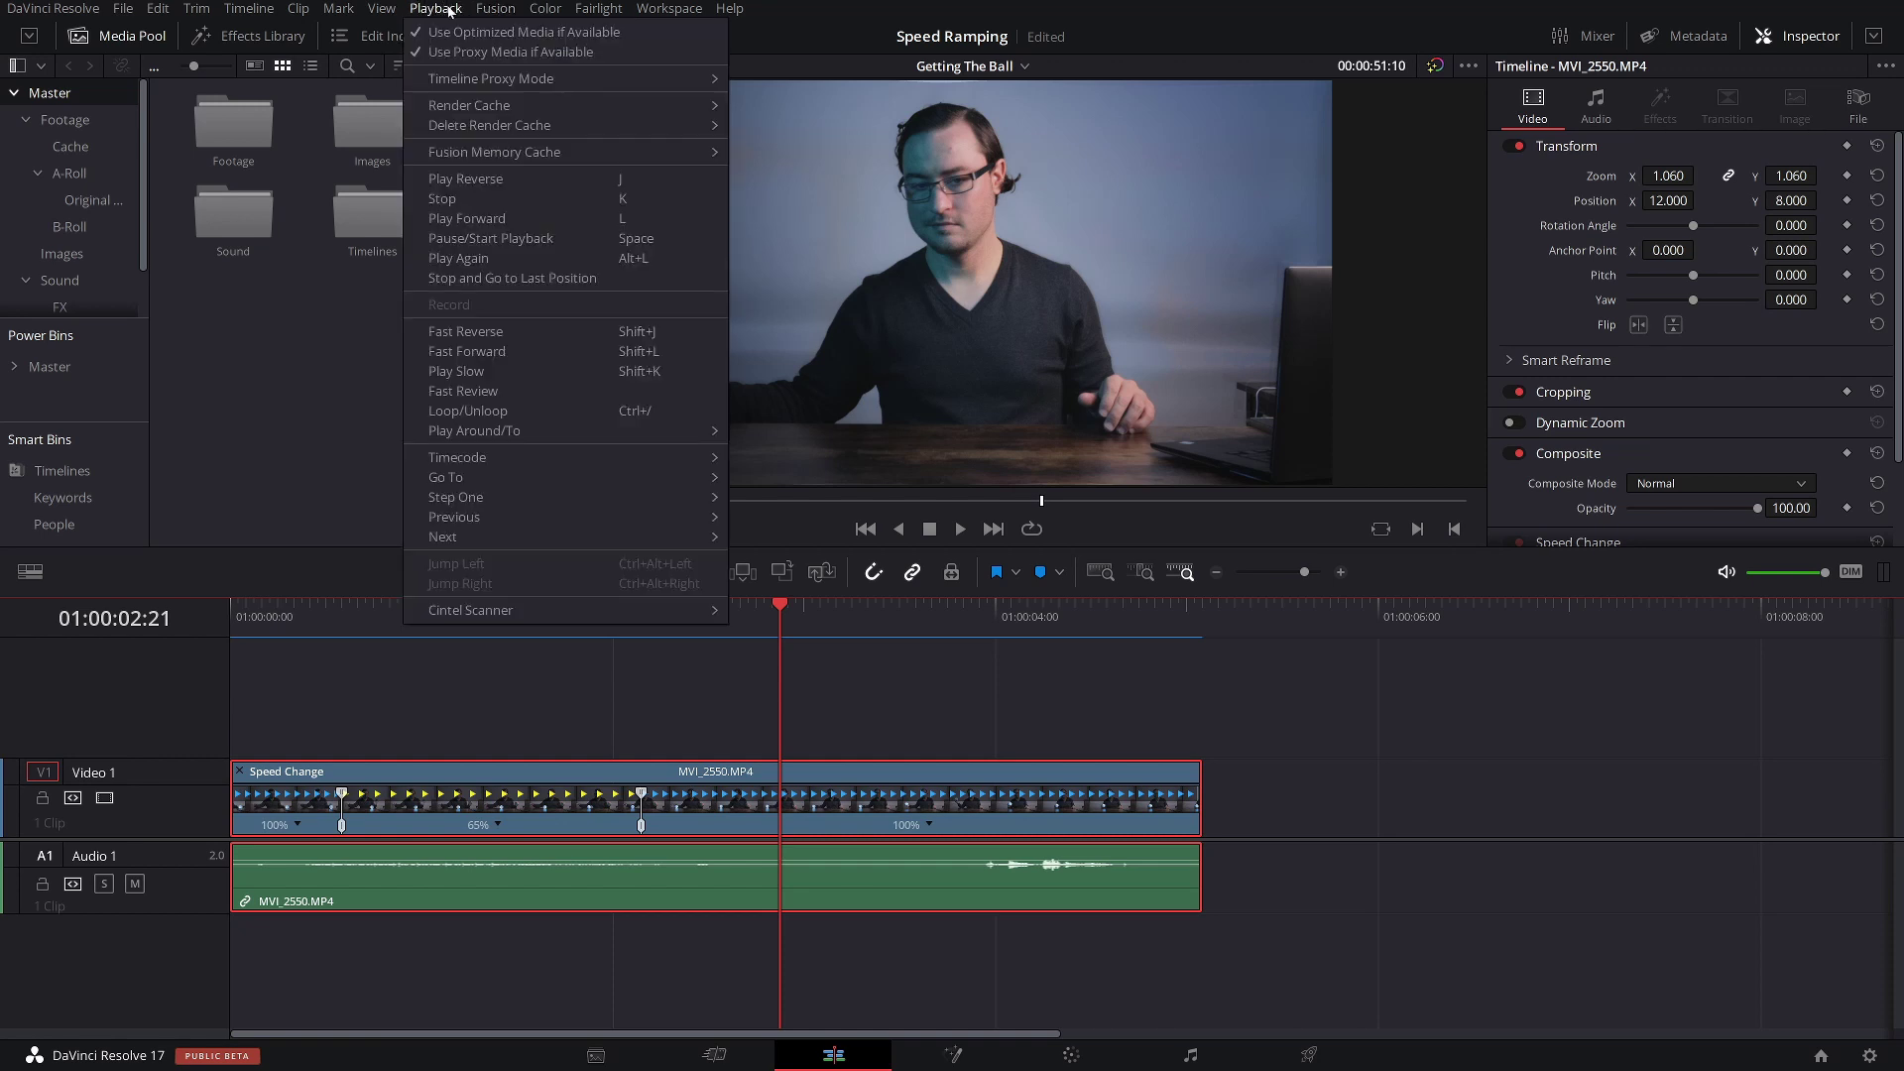
{"action": "mouse_move", "coordinate": [469, 124]}
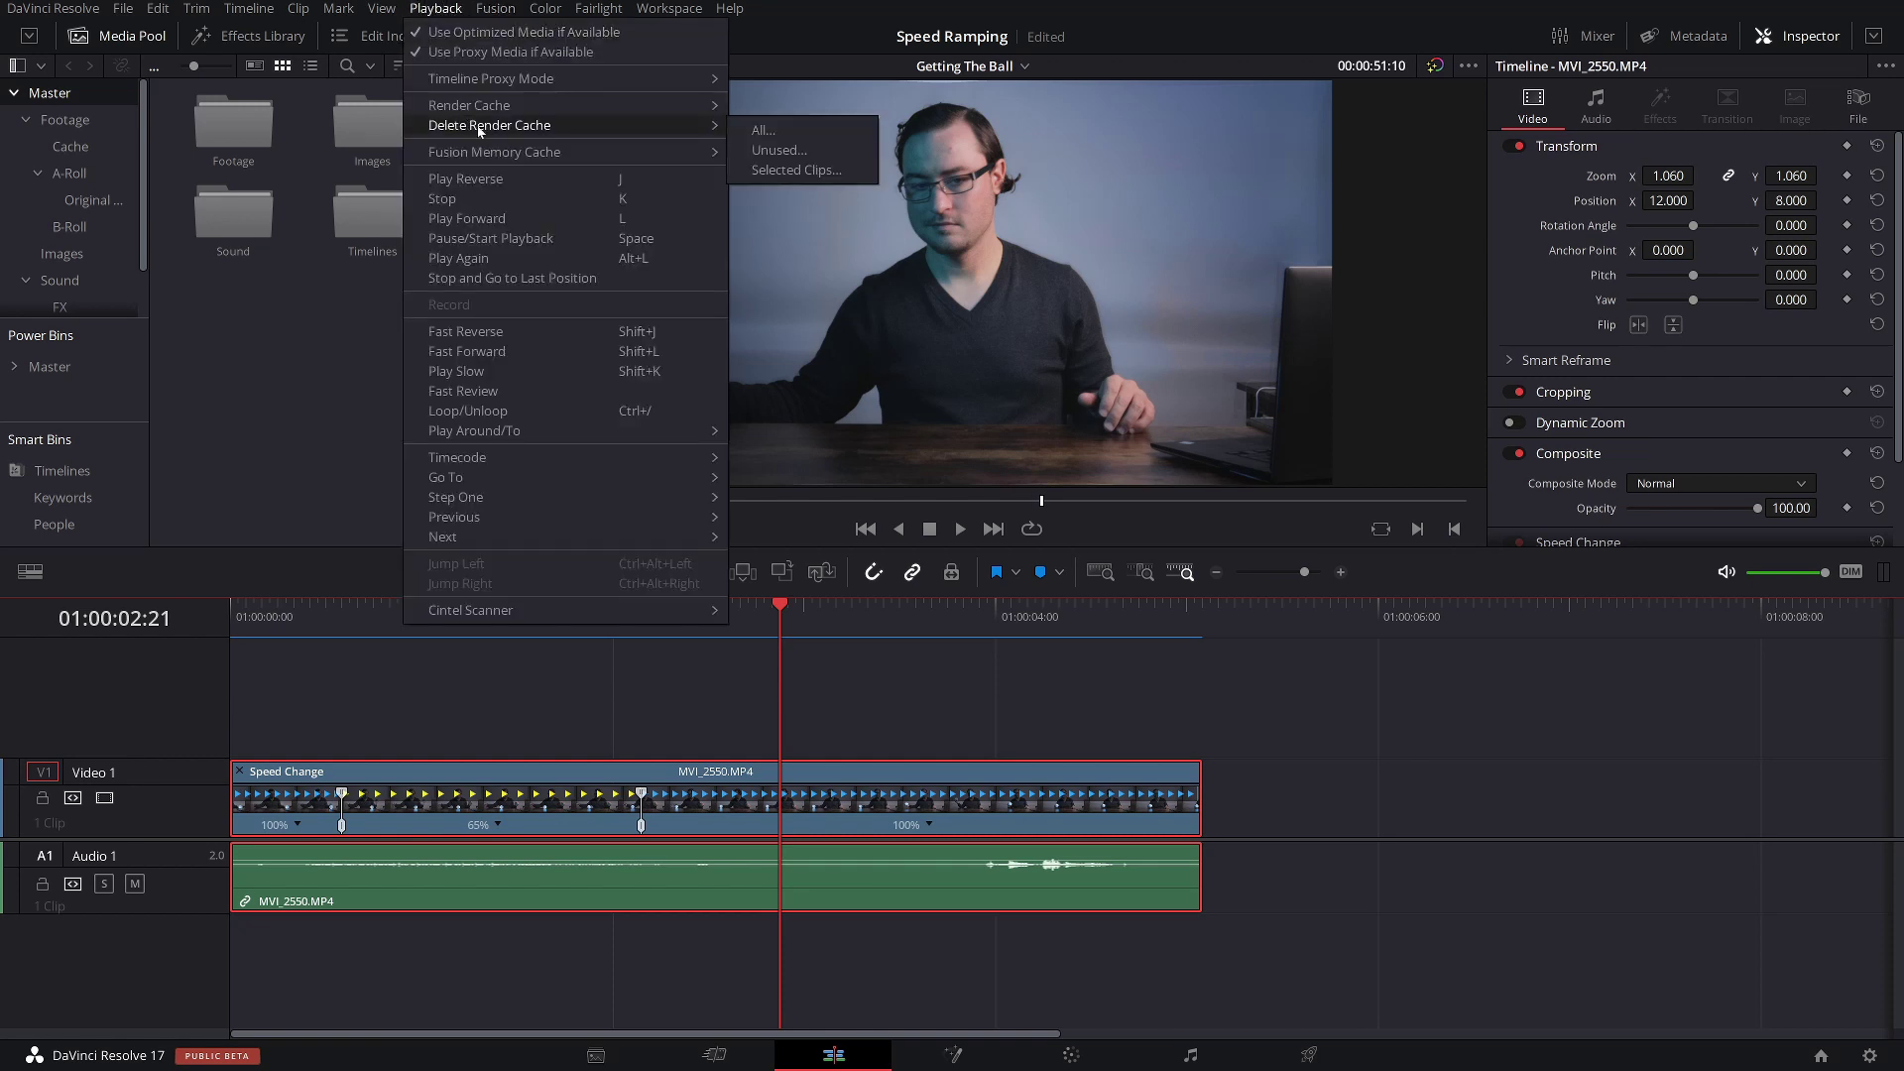
{"action": "left_click", "coordinate": [796, 172]}
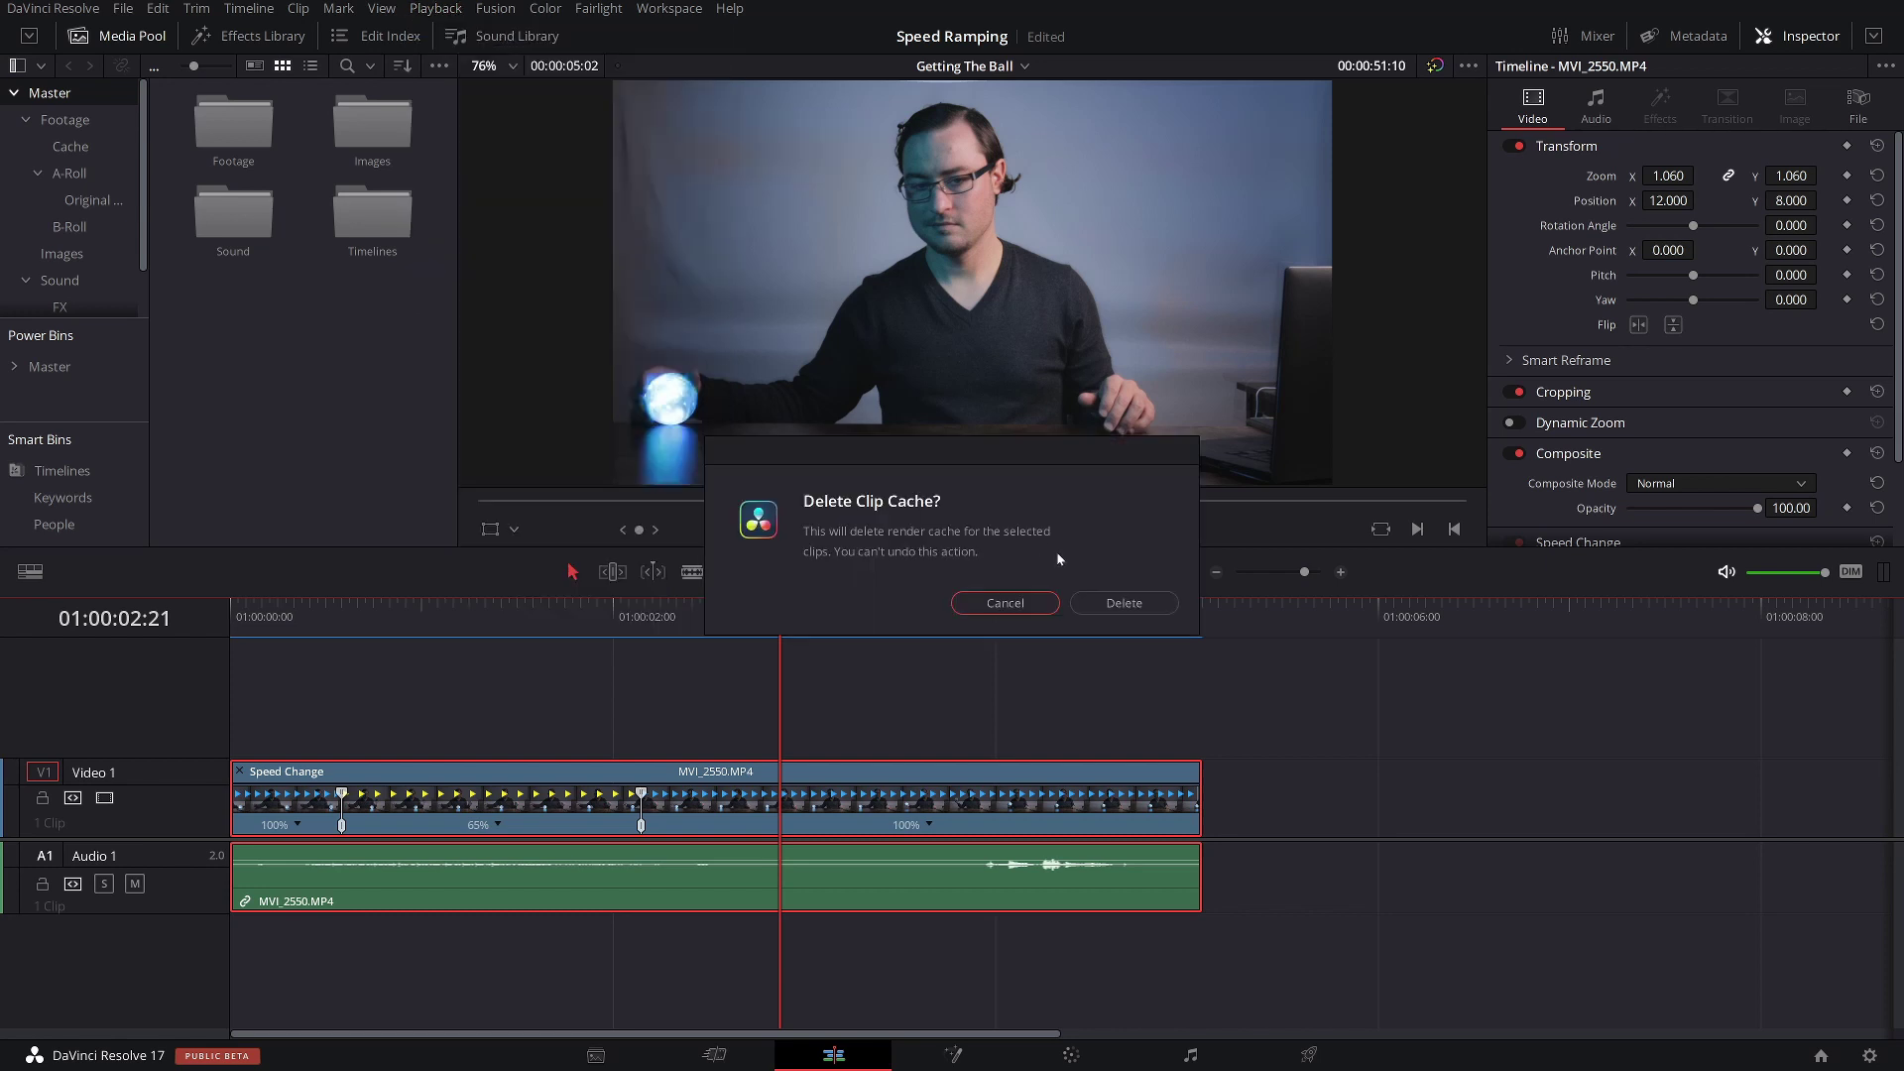
{"action": "left_click", "coordinate": [1145, 603]}
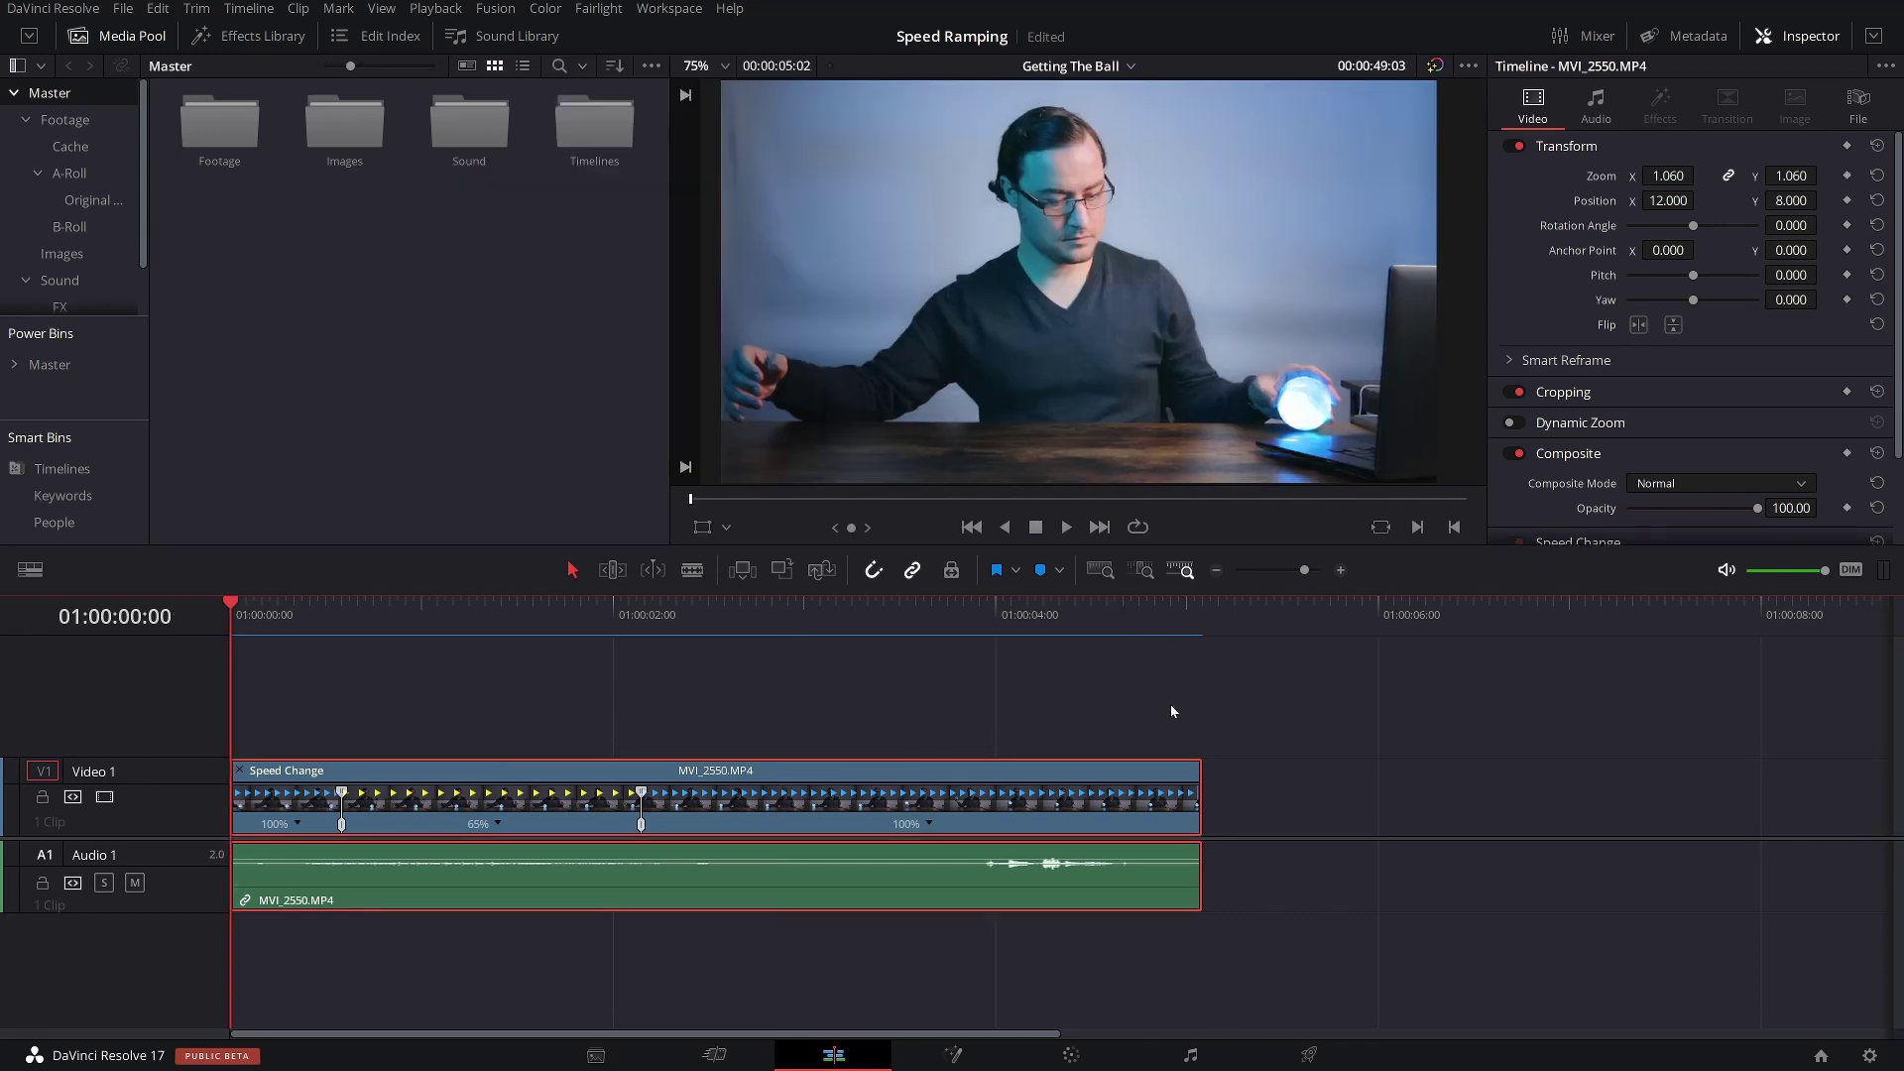
{"action": "key", "text": "space"}
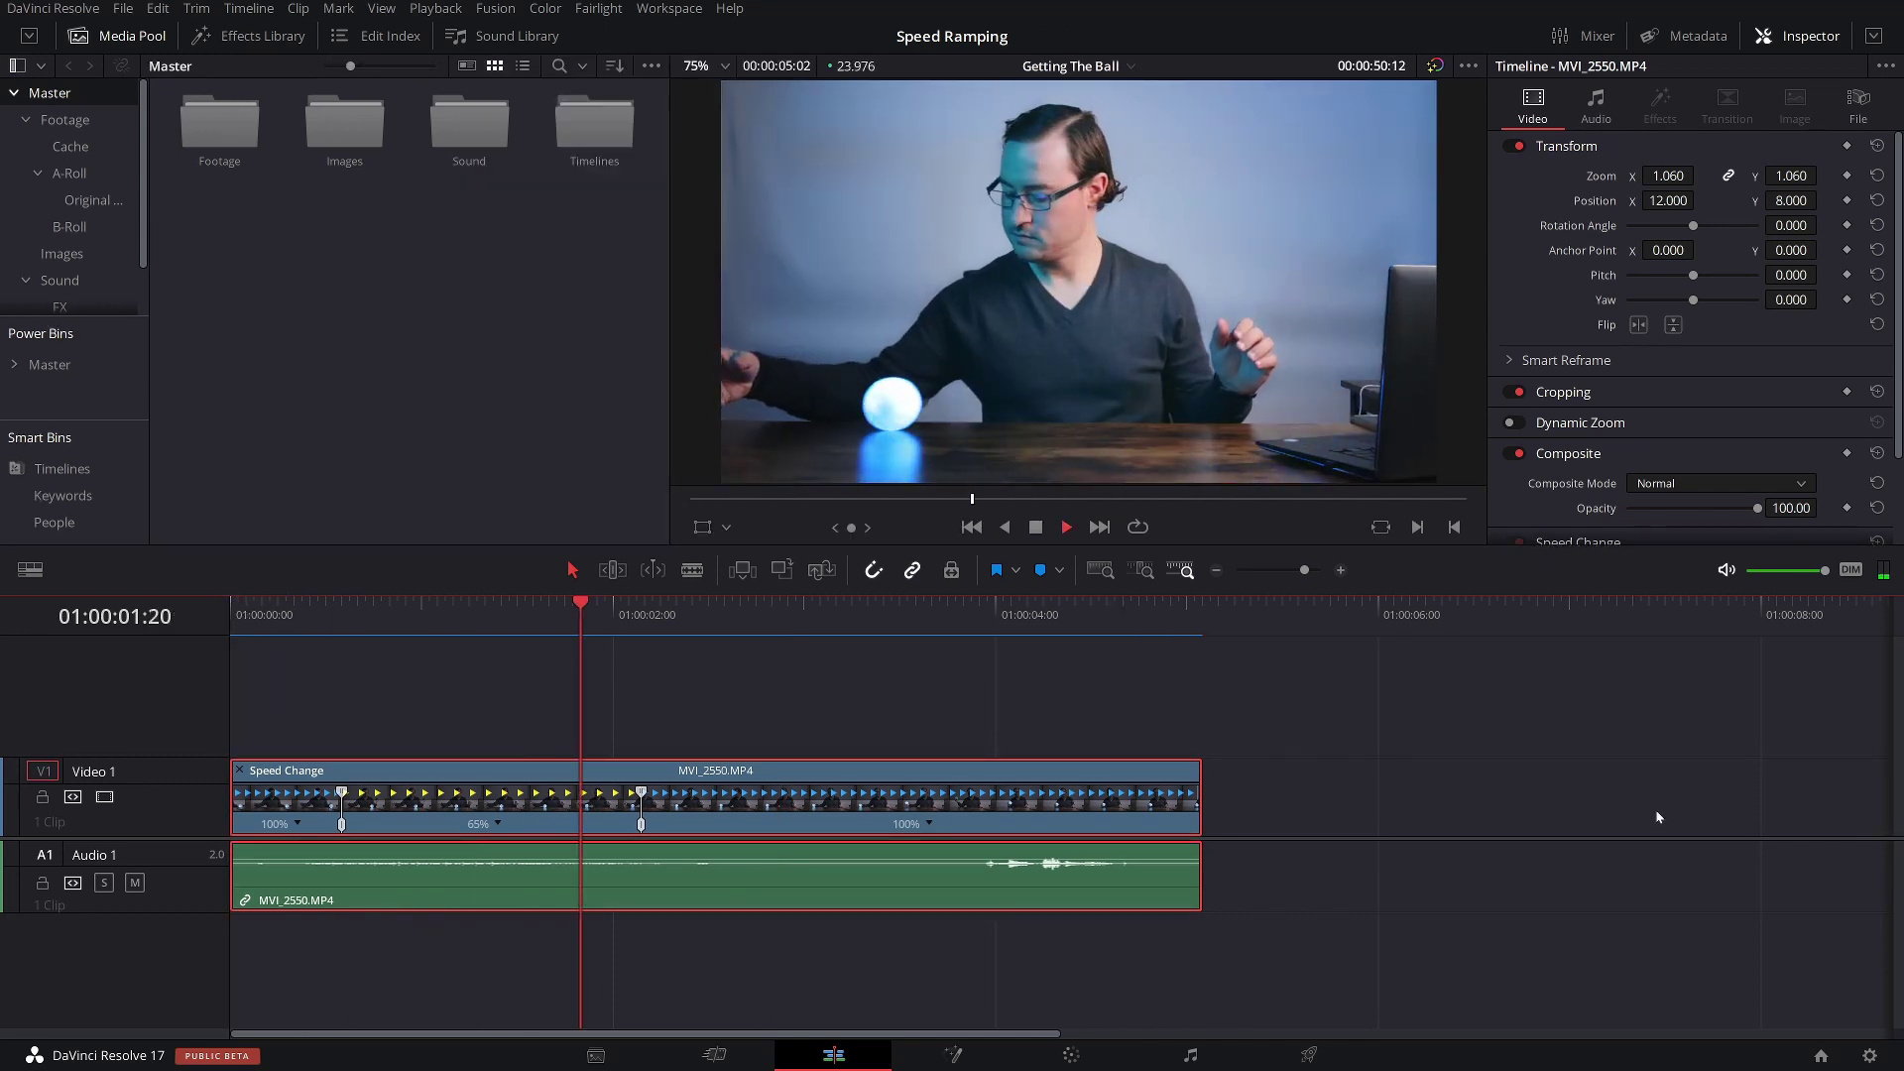
{"action": "key", "text": "space"}
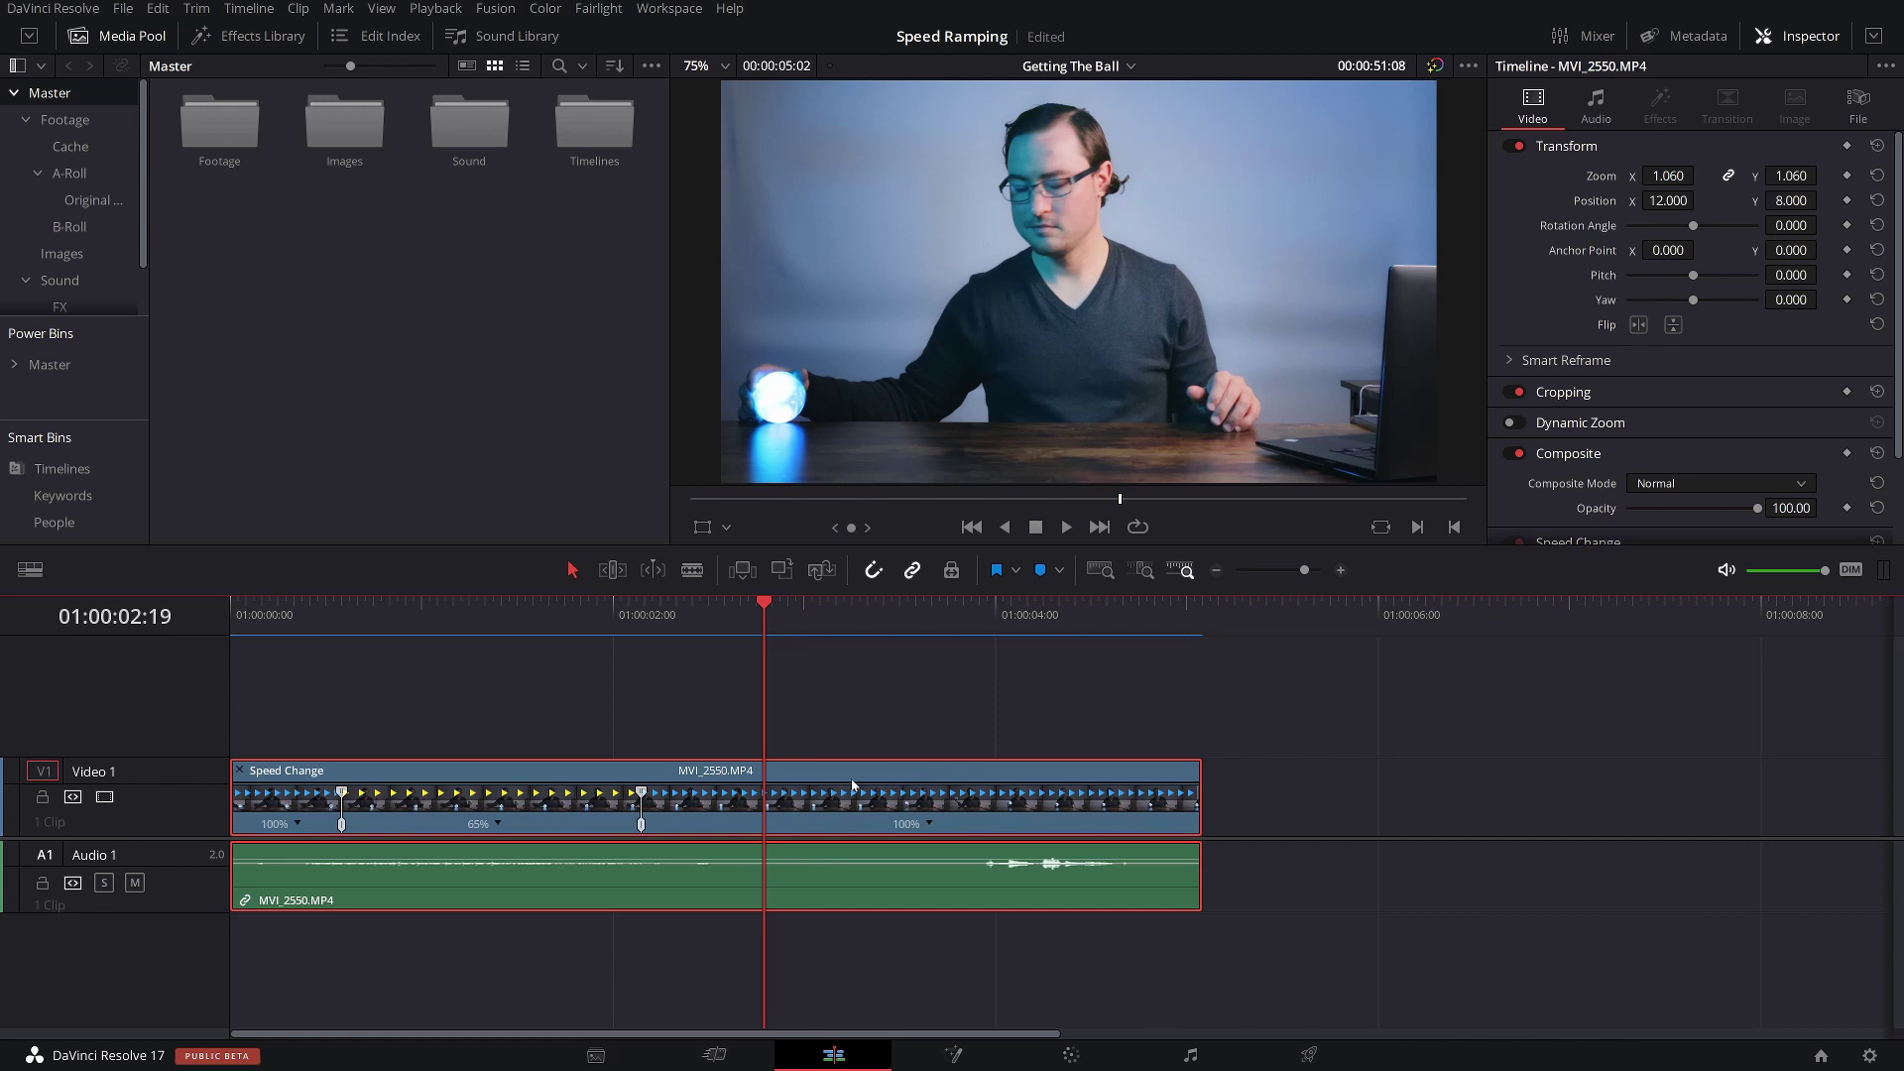
Open the ball clip's Retime Curve editor and enable the Retime Speed curve
{"action": "right_click", "coordinate": [656, 817]}
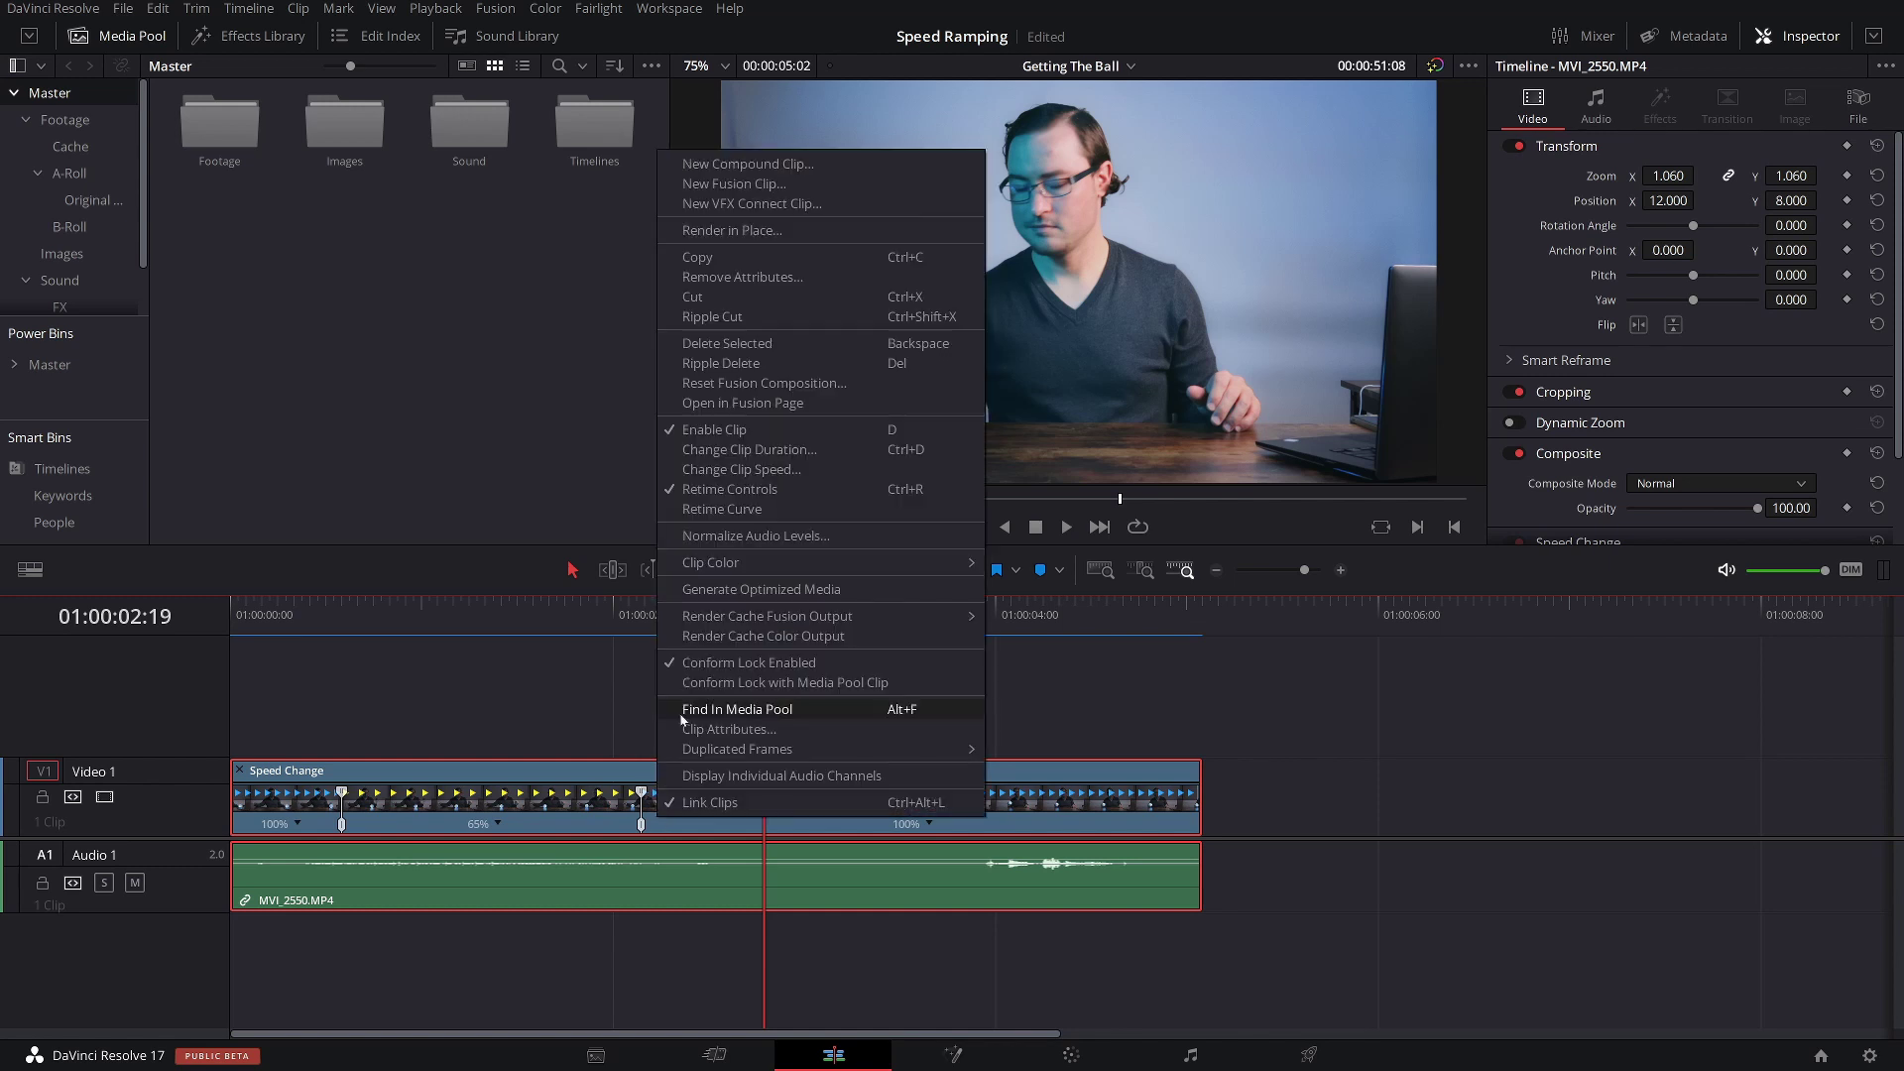
{"action": "left_click", "coordinate": [722, 508]}
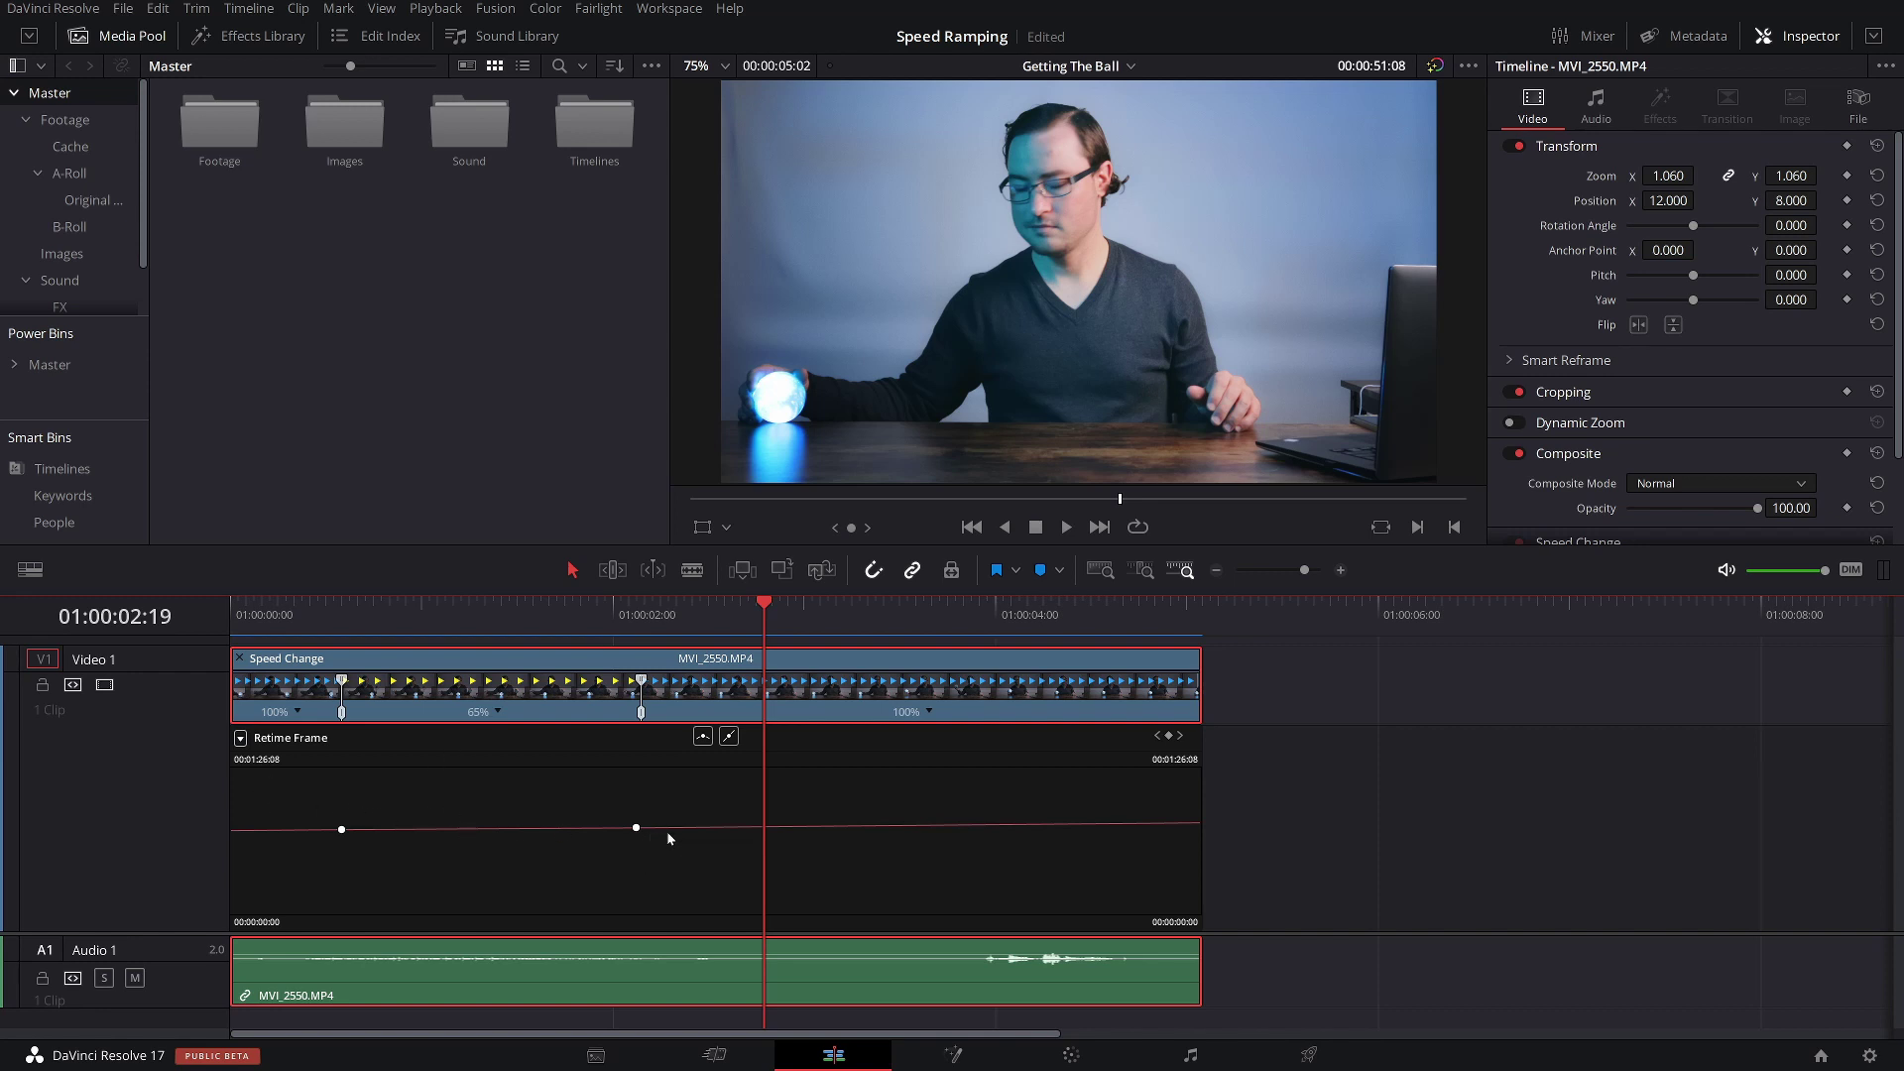
{"action": "left_click", "coordinate": [240, 738]}
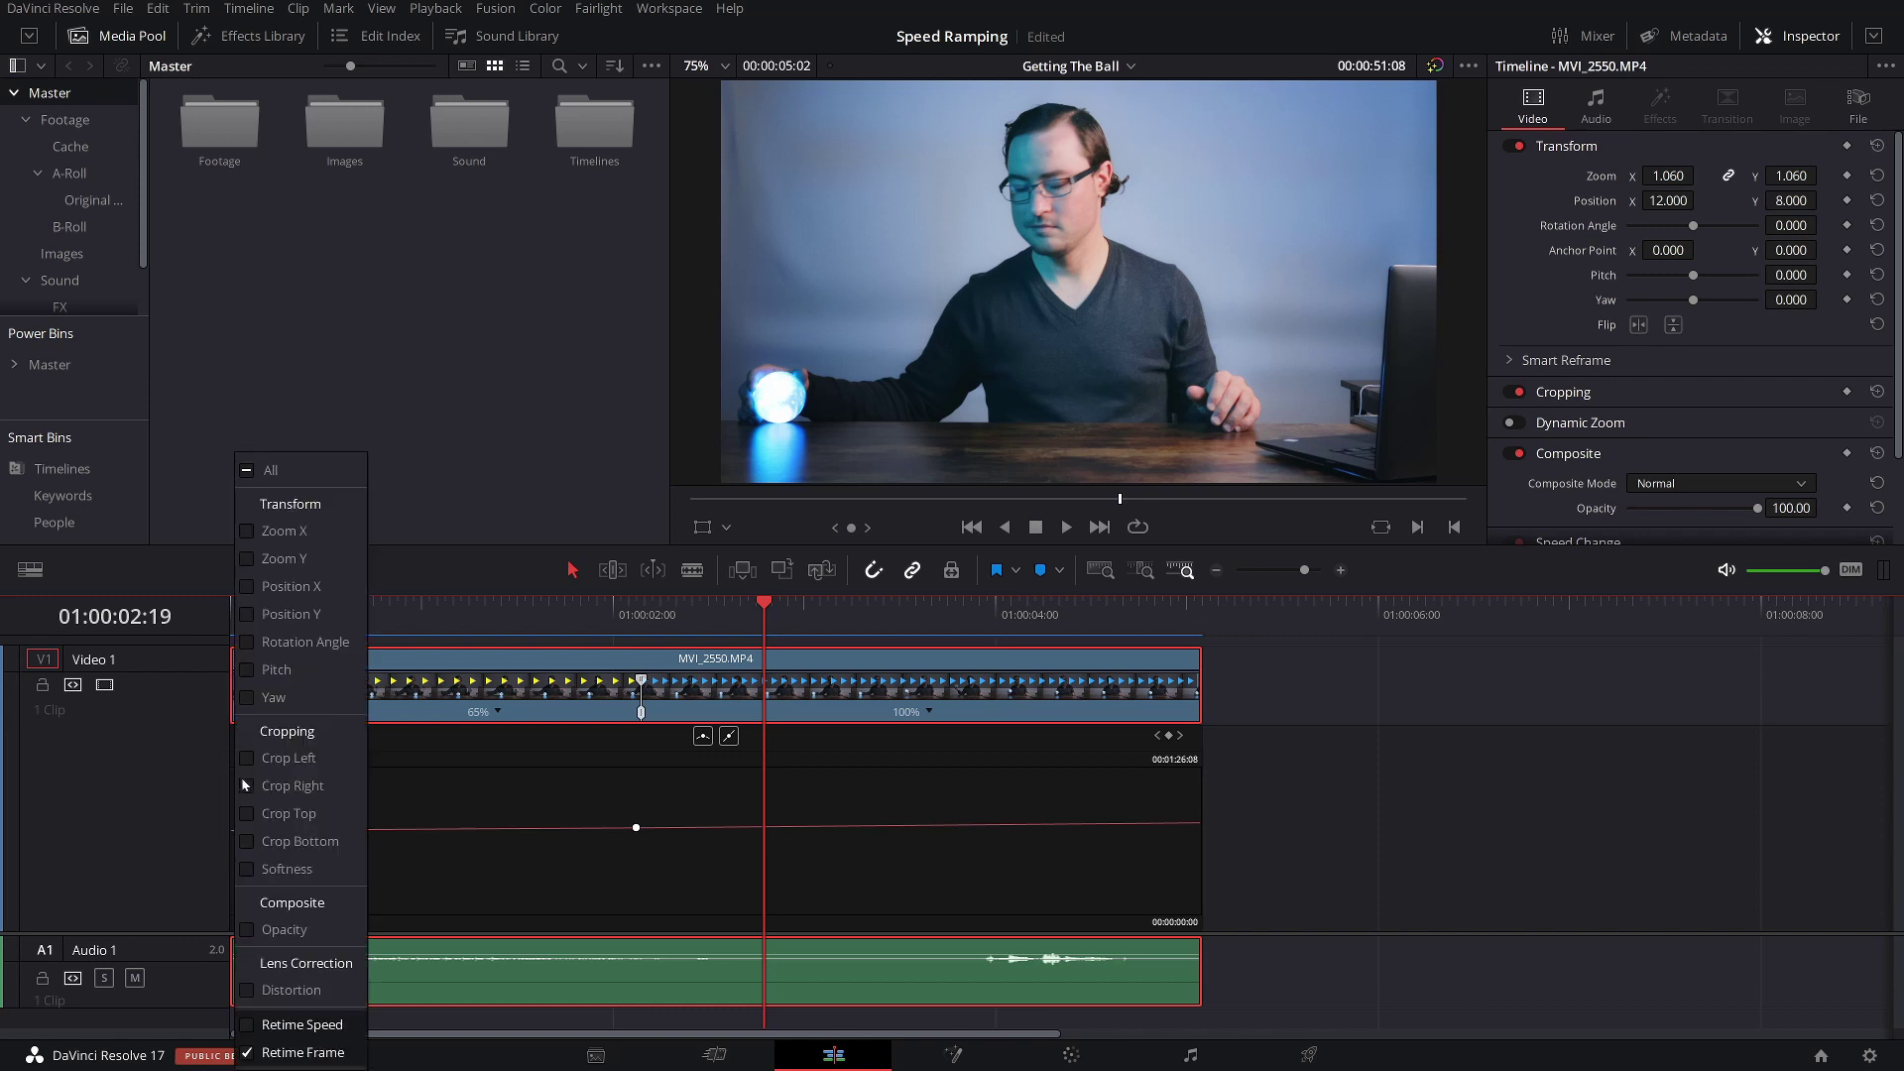
{"action": "left_click", "coordinate": [244, 1026]}
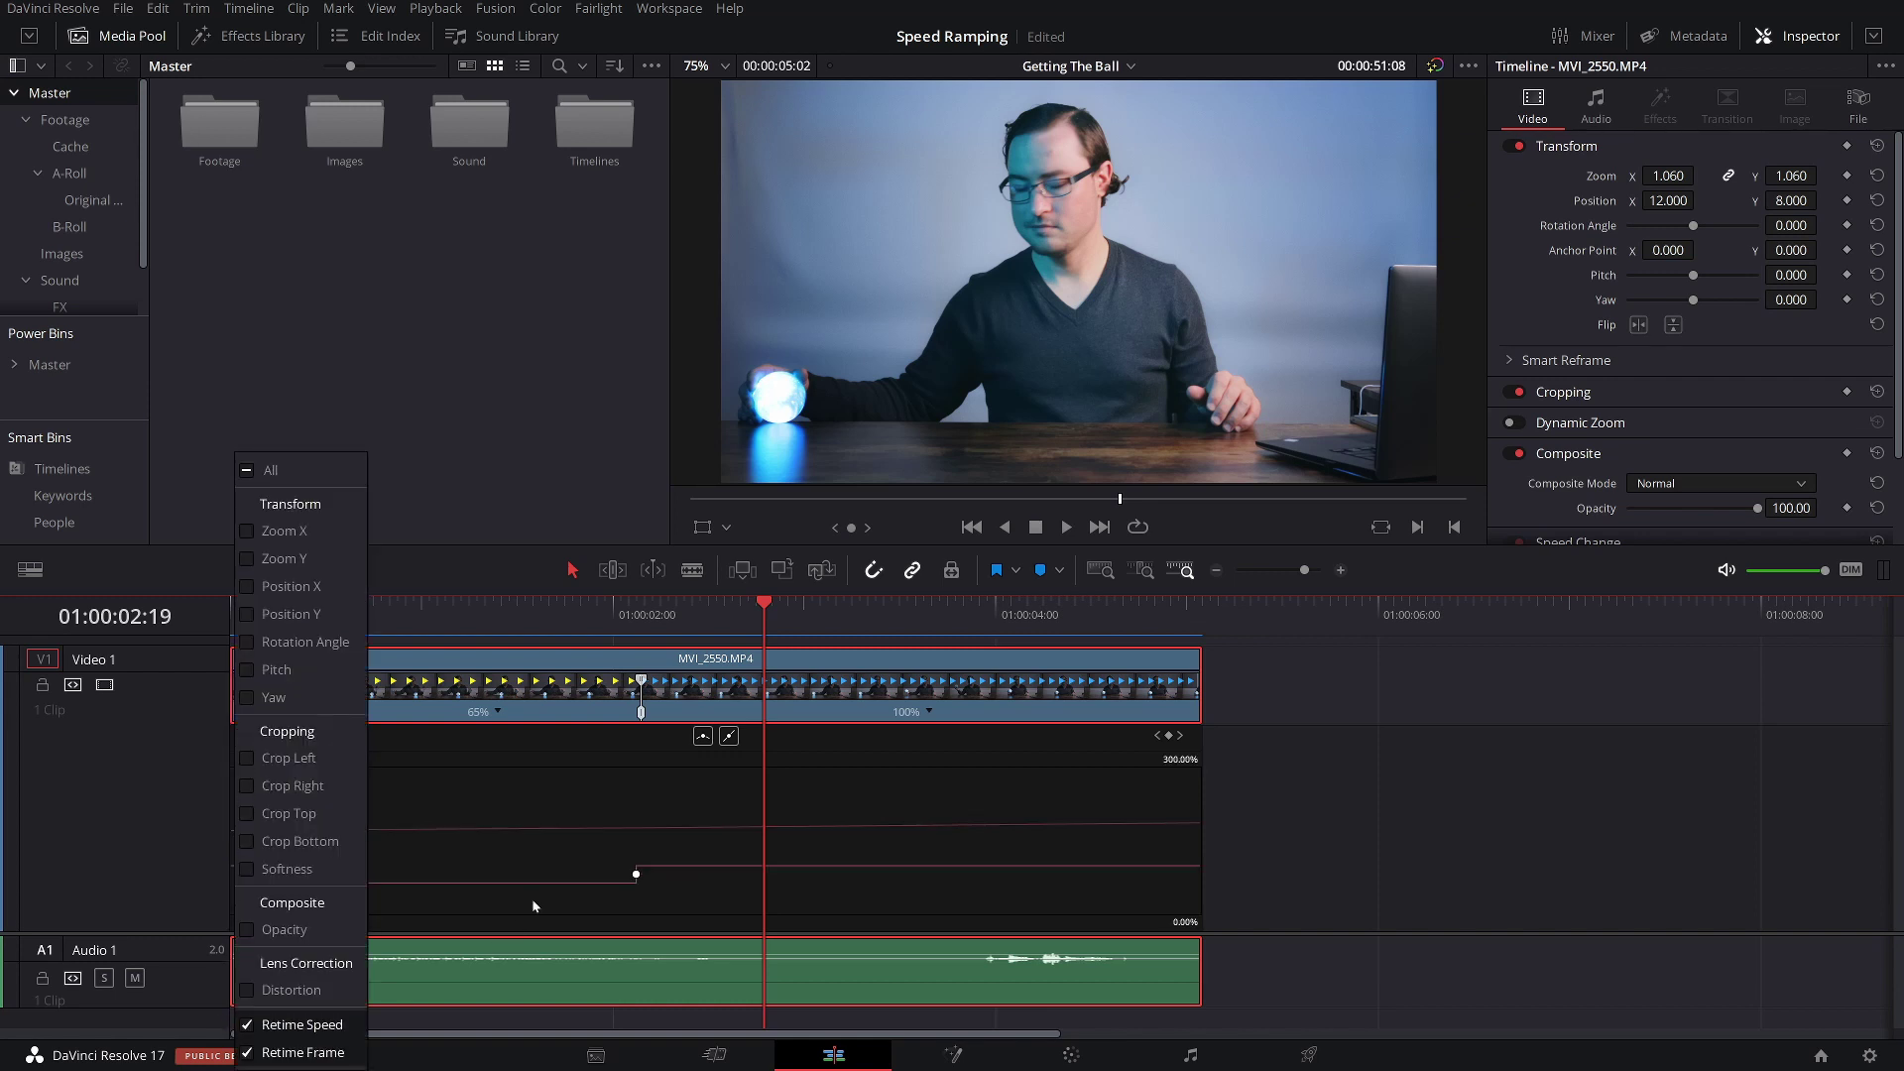
Ease both Retime Speed keyframes into smooth ramps and play the result
{"action": "left_click", "coordinate": [634, 873]}
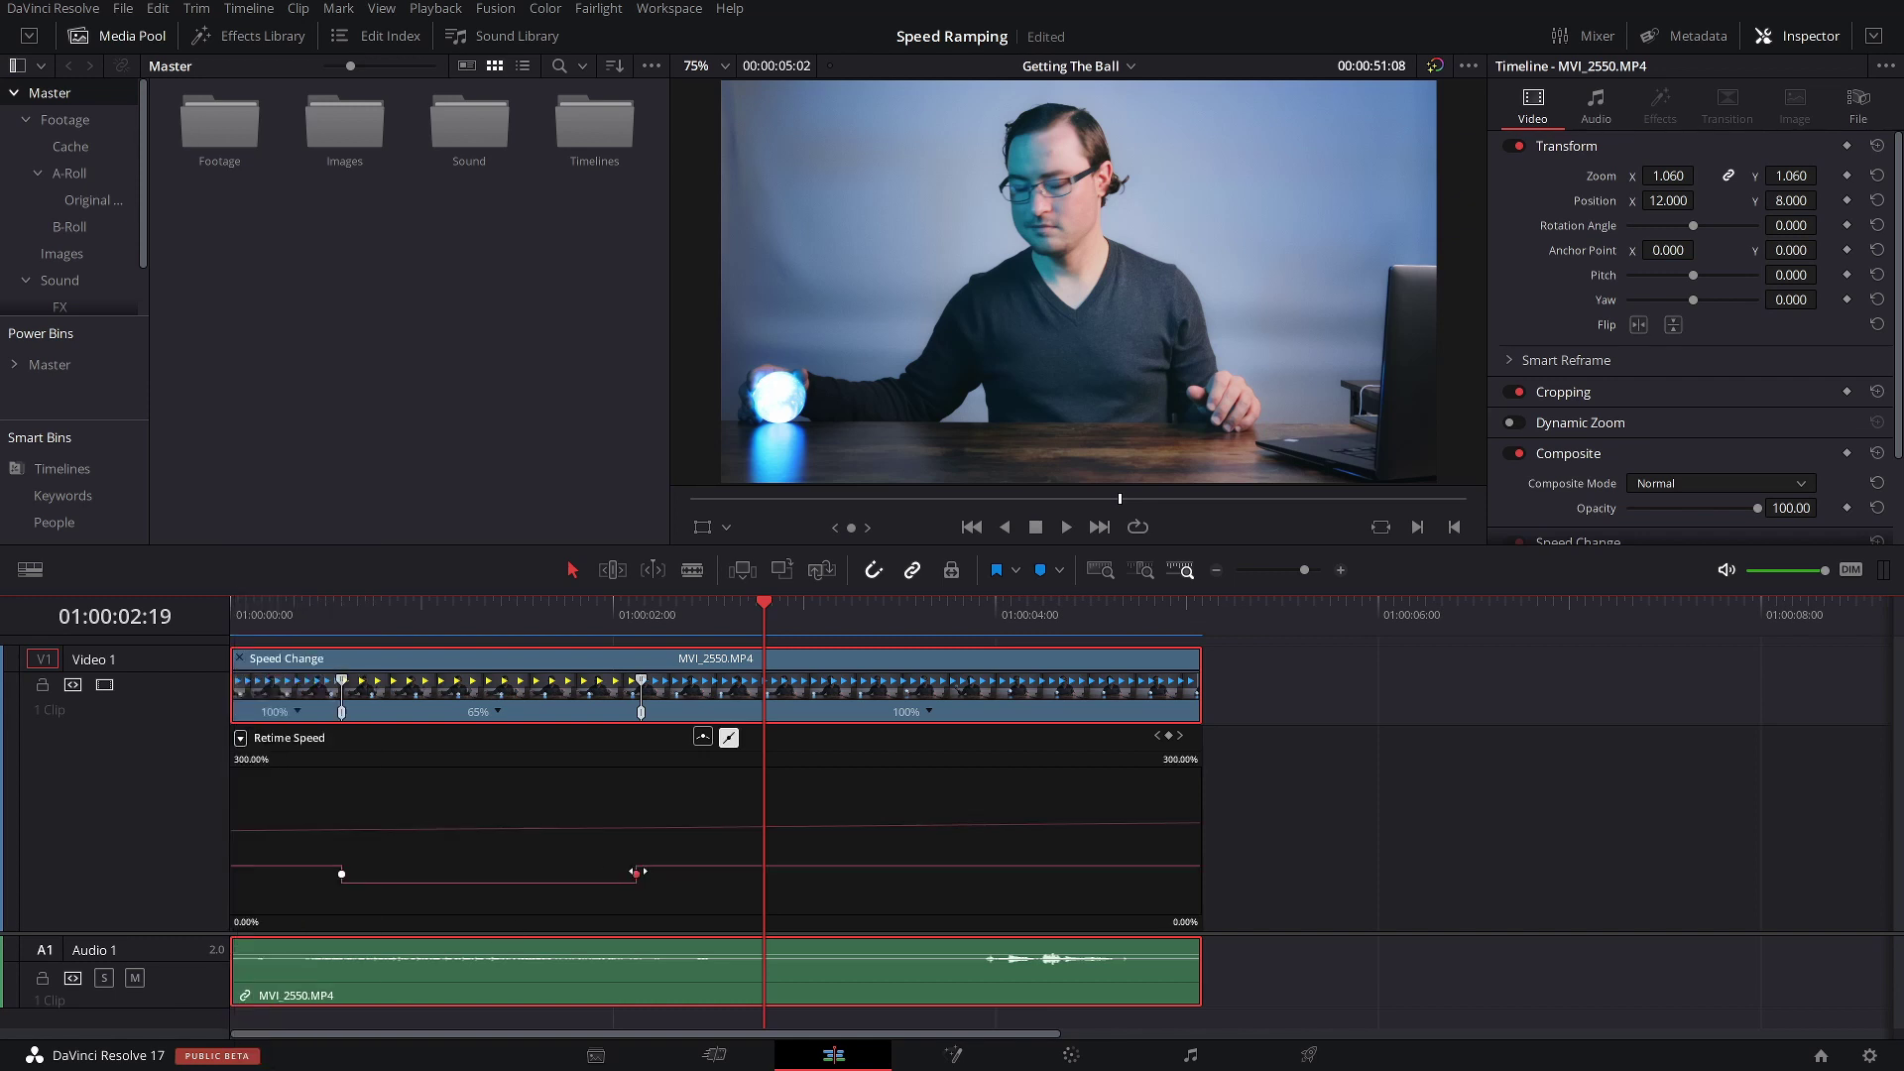
{"action": "left_click", "coordinate": [702, 738]}
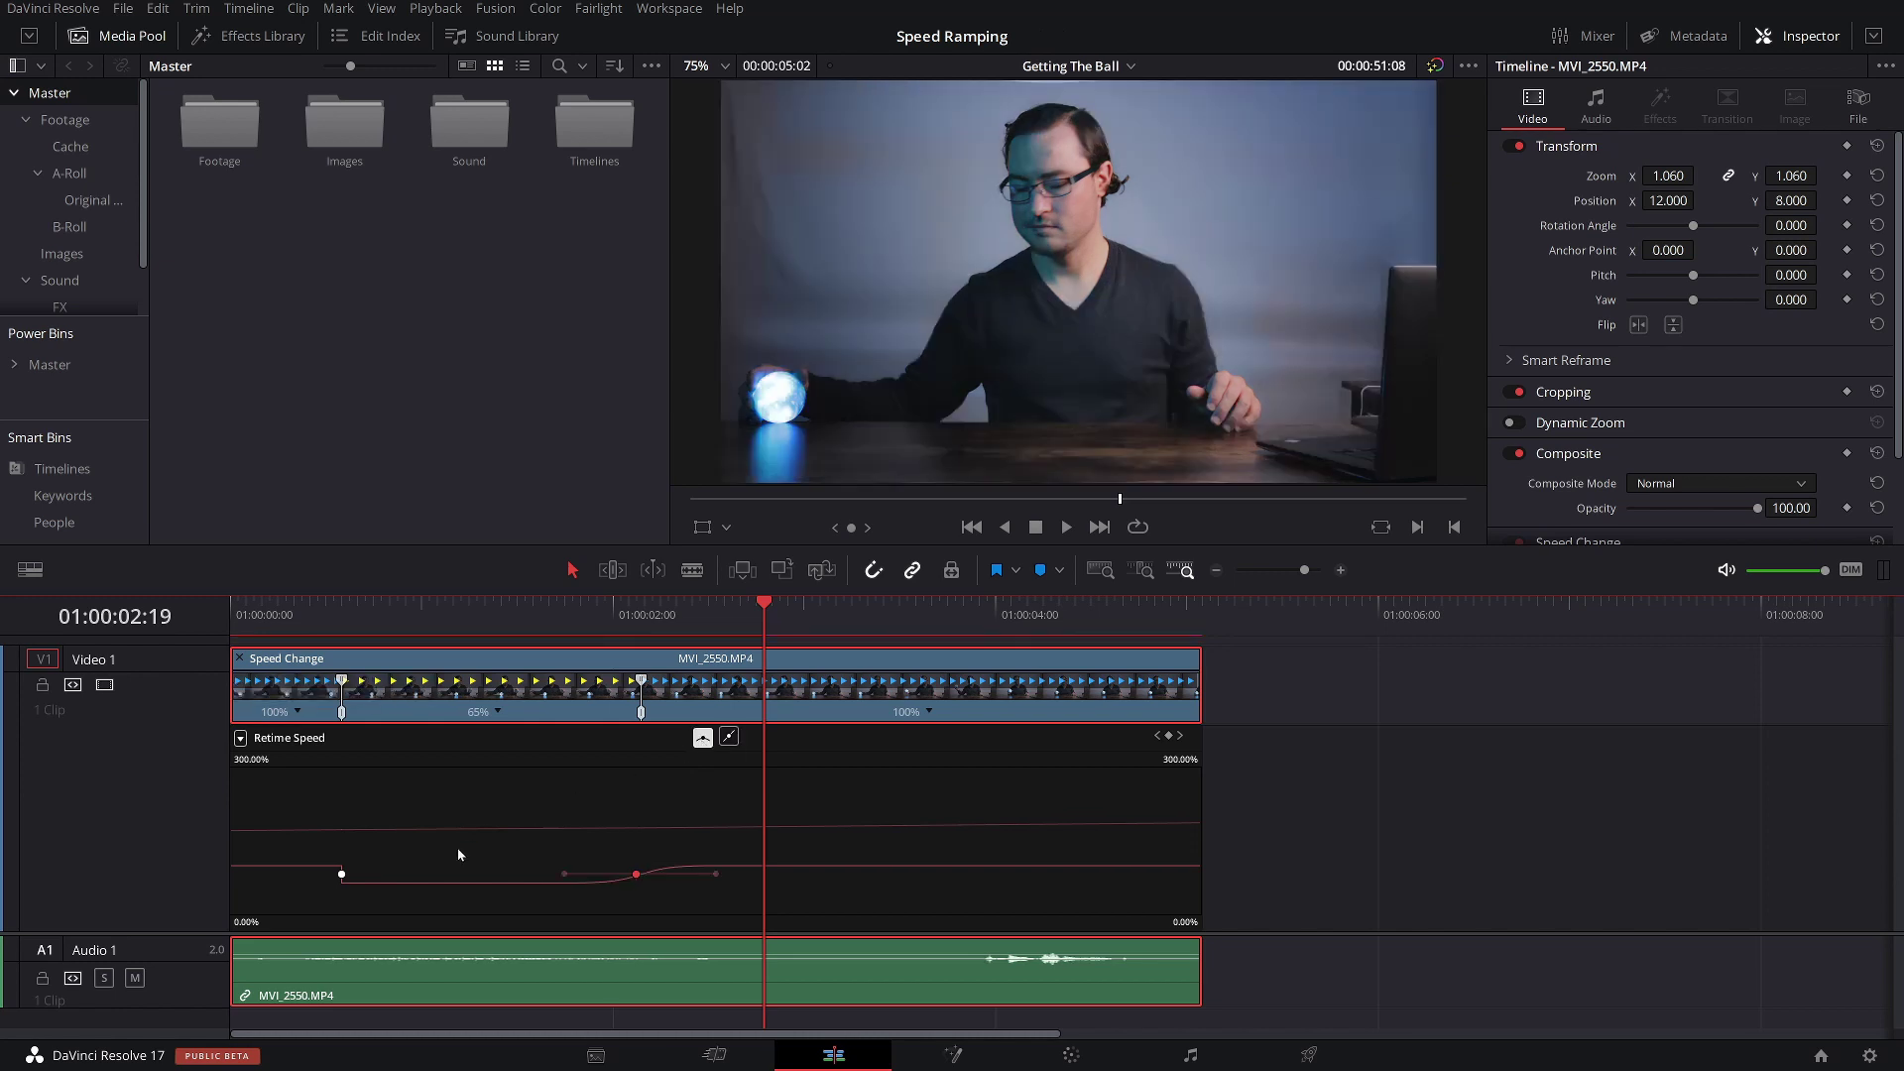
{"action": "left_click", "coordinate": [341, 874]}
{"action": "left_click", "coordinate": [702, 738]}
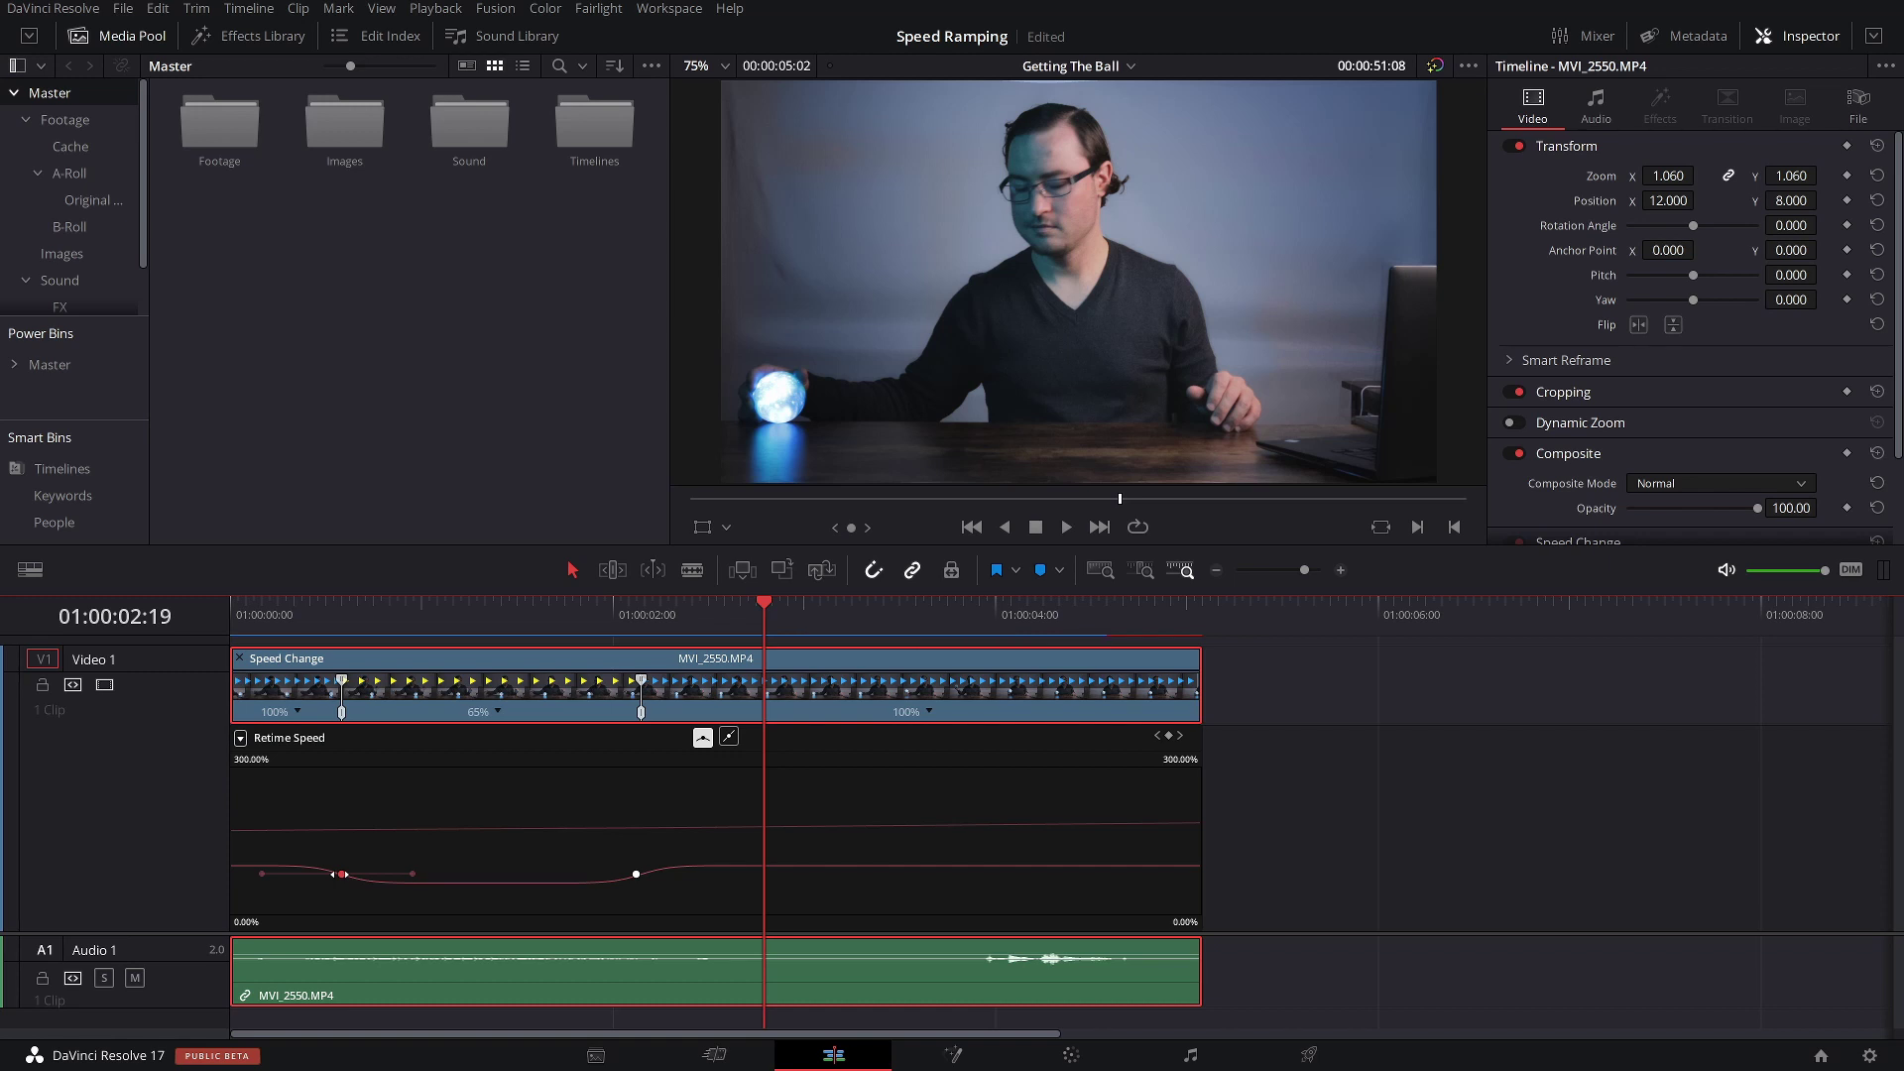
{"action": "key", "text": "Home"}
{"action": "key", "text": "space"}
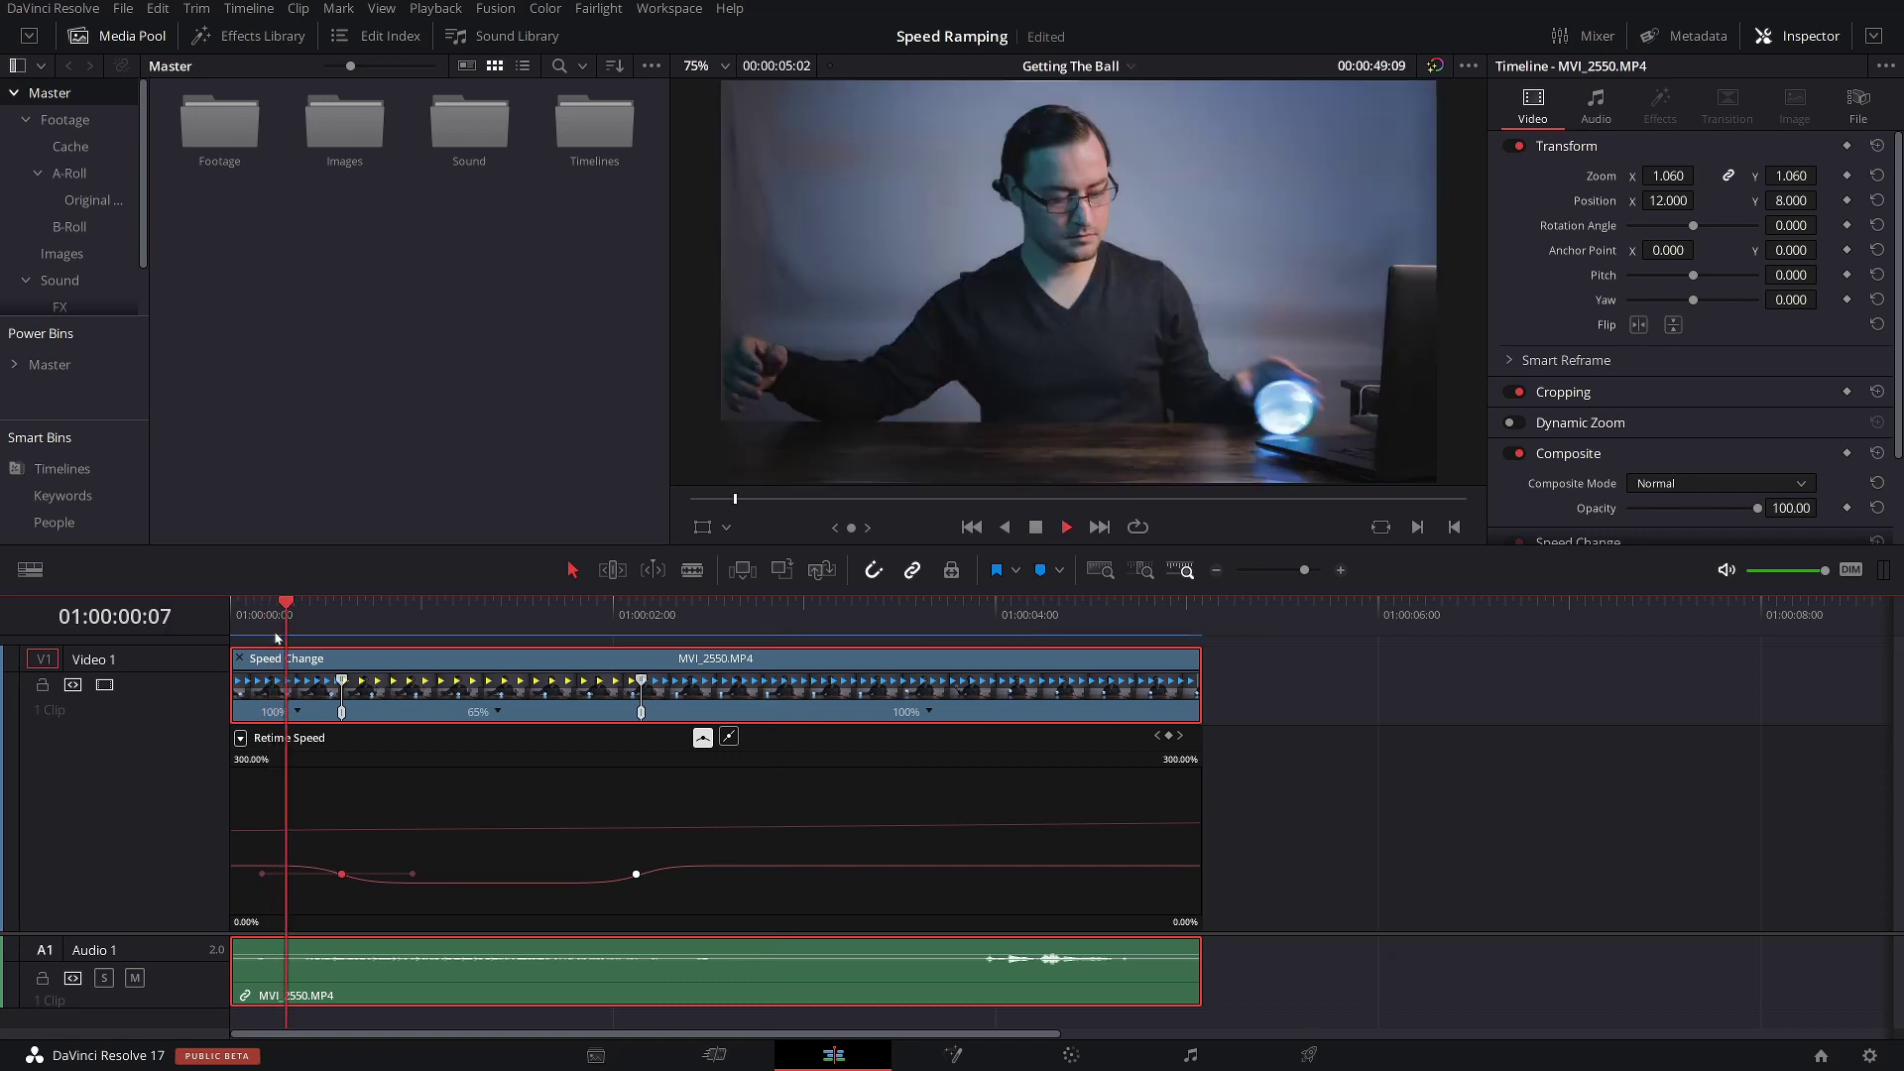
{"action": "key", "text": "space"}
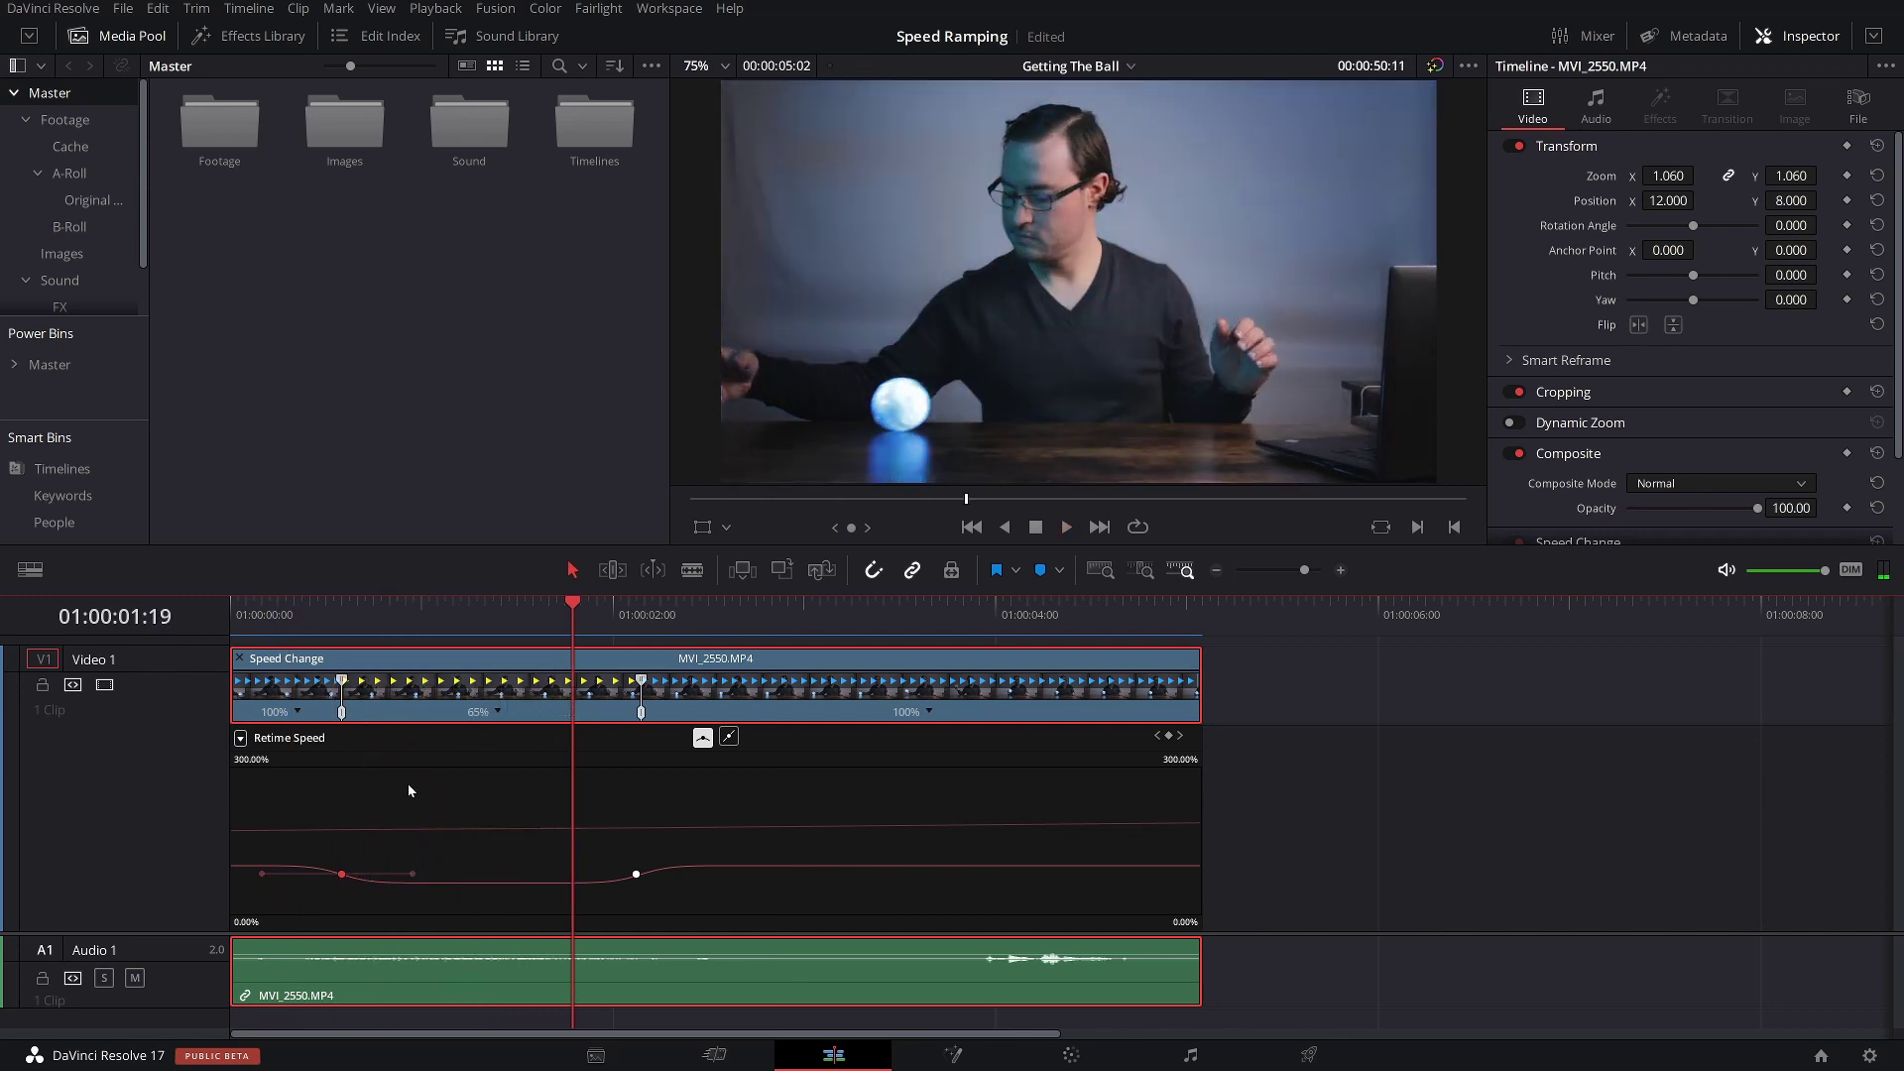
Pull the first ramp's bezier handles inward and replay to review the easing
{"action": "key", "text": "Home"}
{"action": "key", "text": "space"}
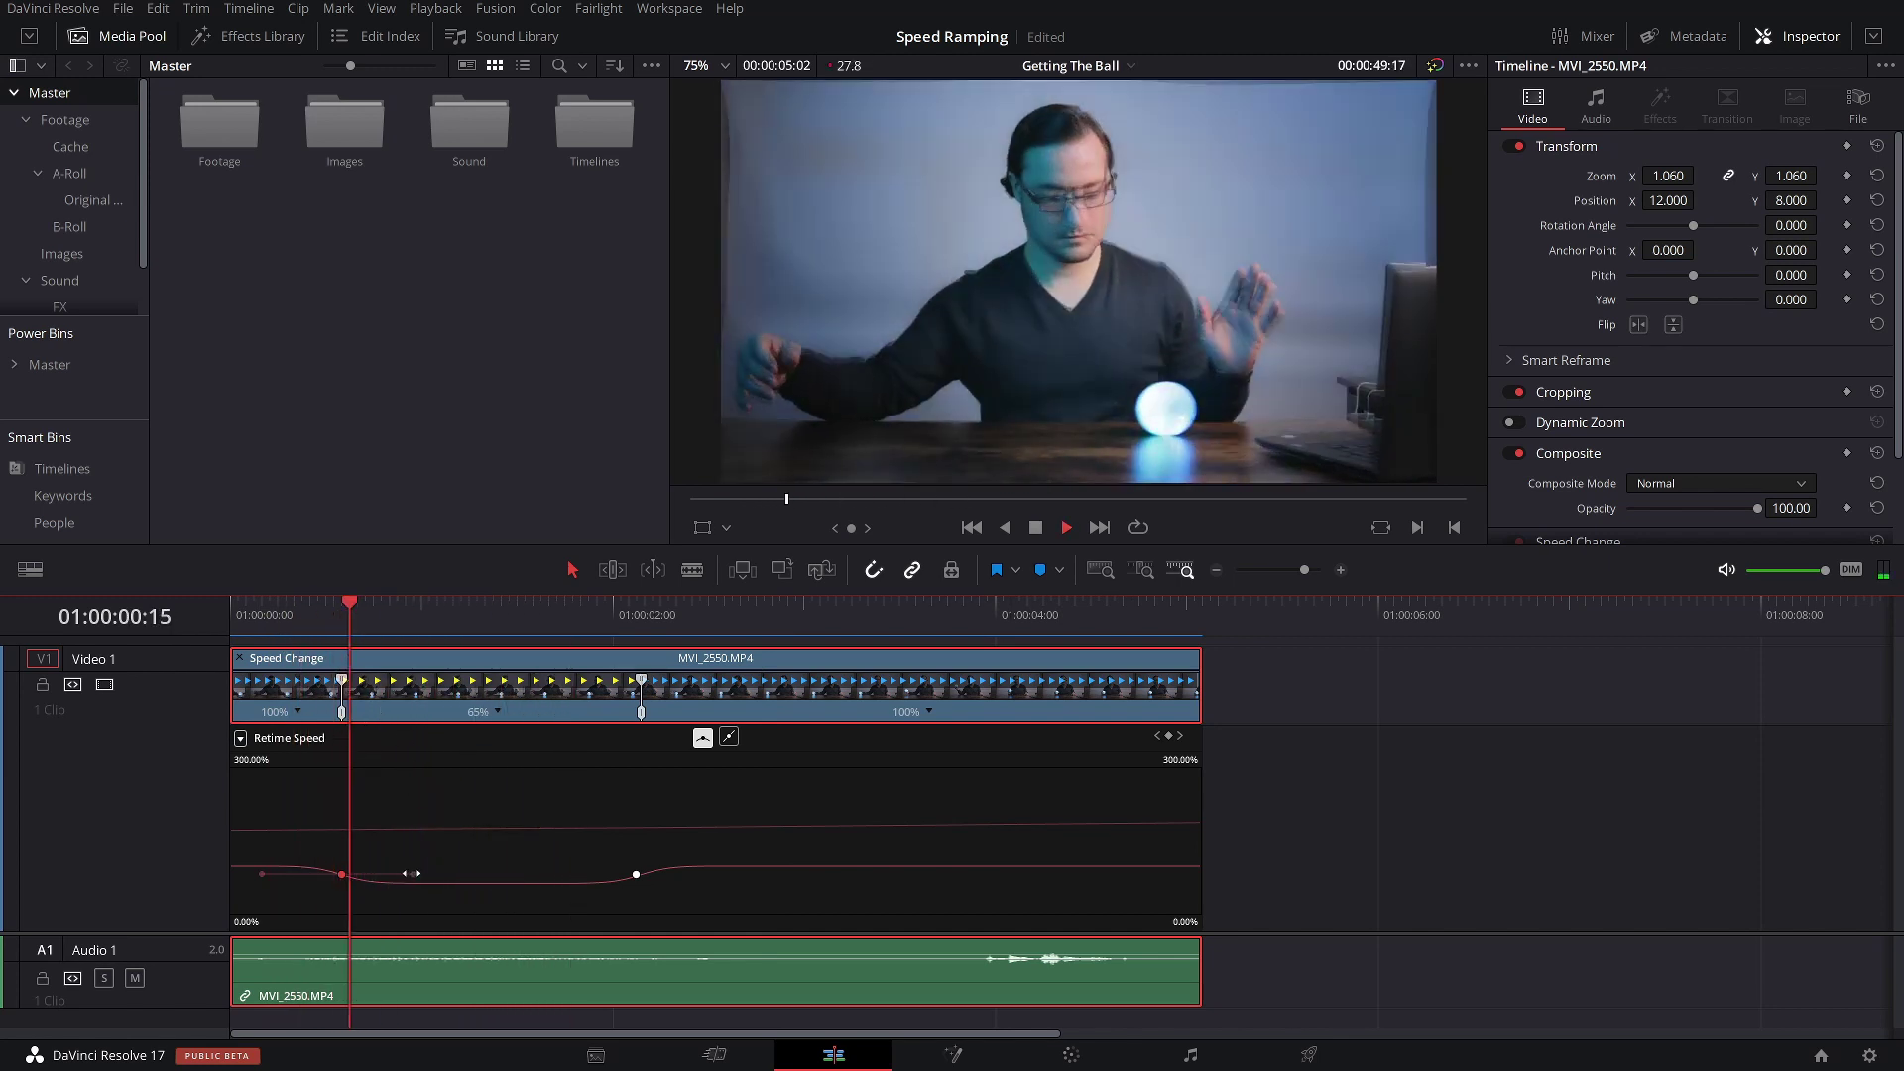
{"action": "key", "text": "space"}
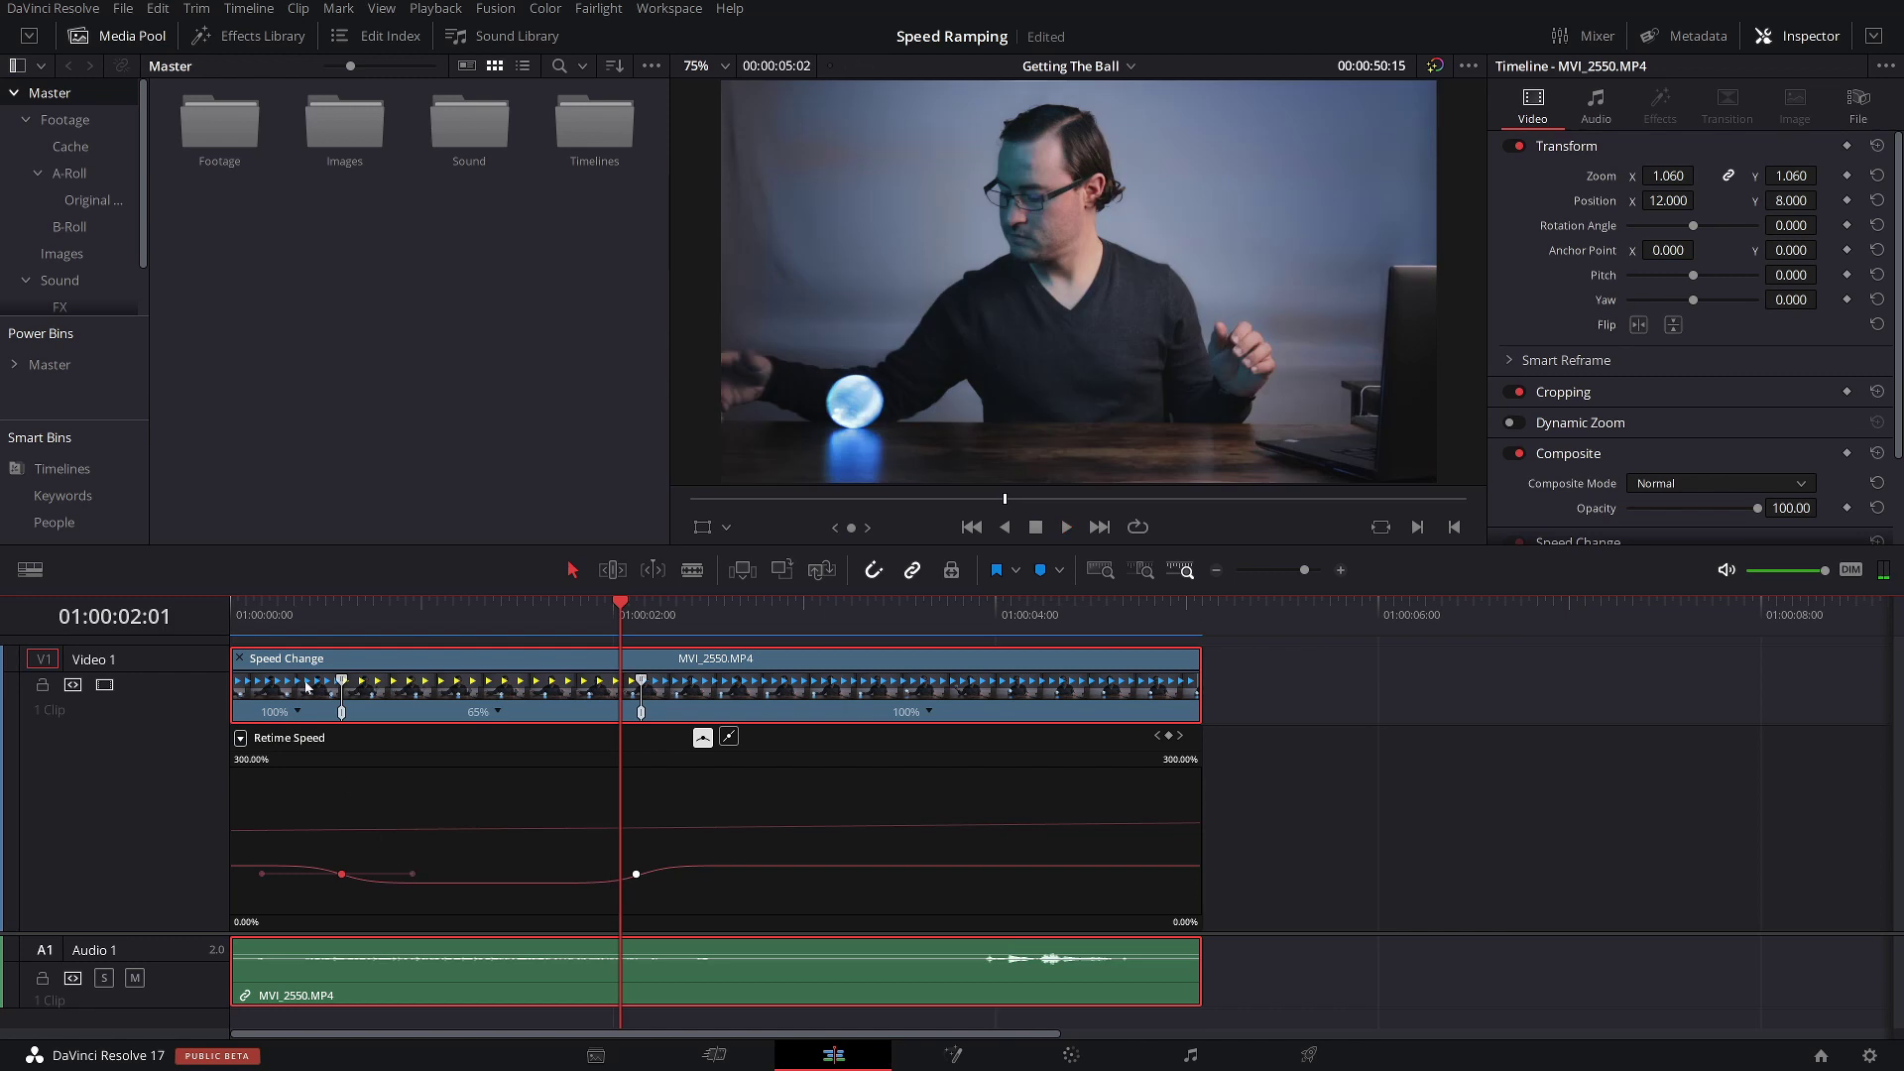
{"action": "left_click", "coordinate": [302, 607]}
{"action": "left_click_drag", "start_coordinate": [412, 873], "coordinate": [379, 873]}
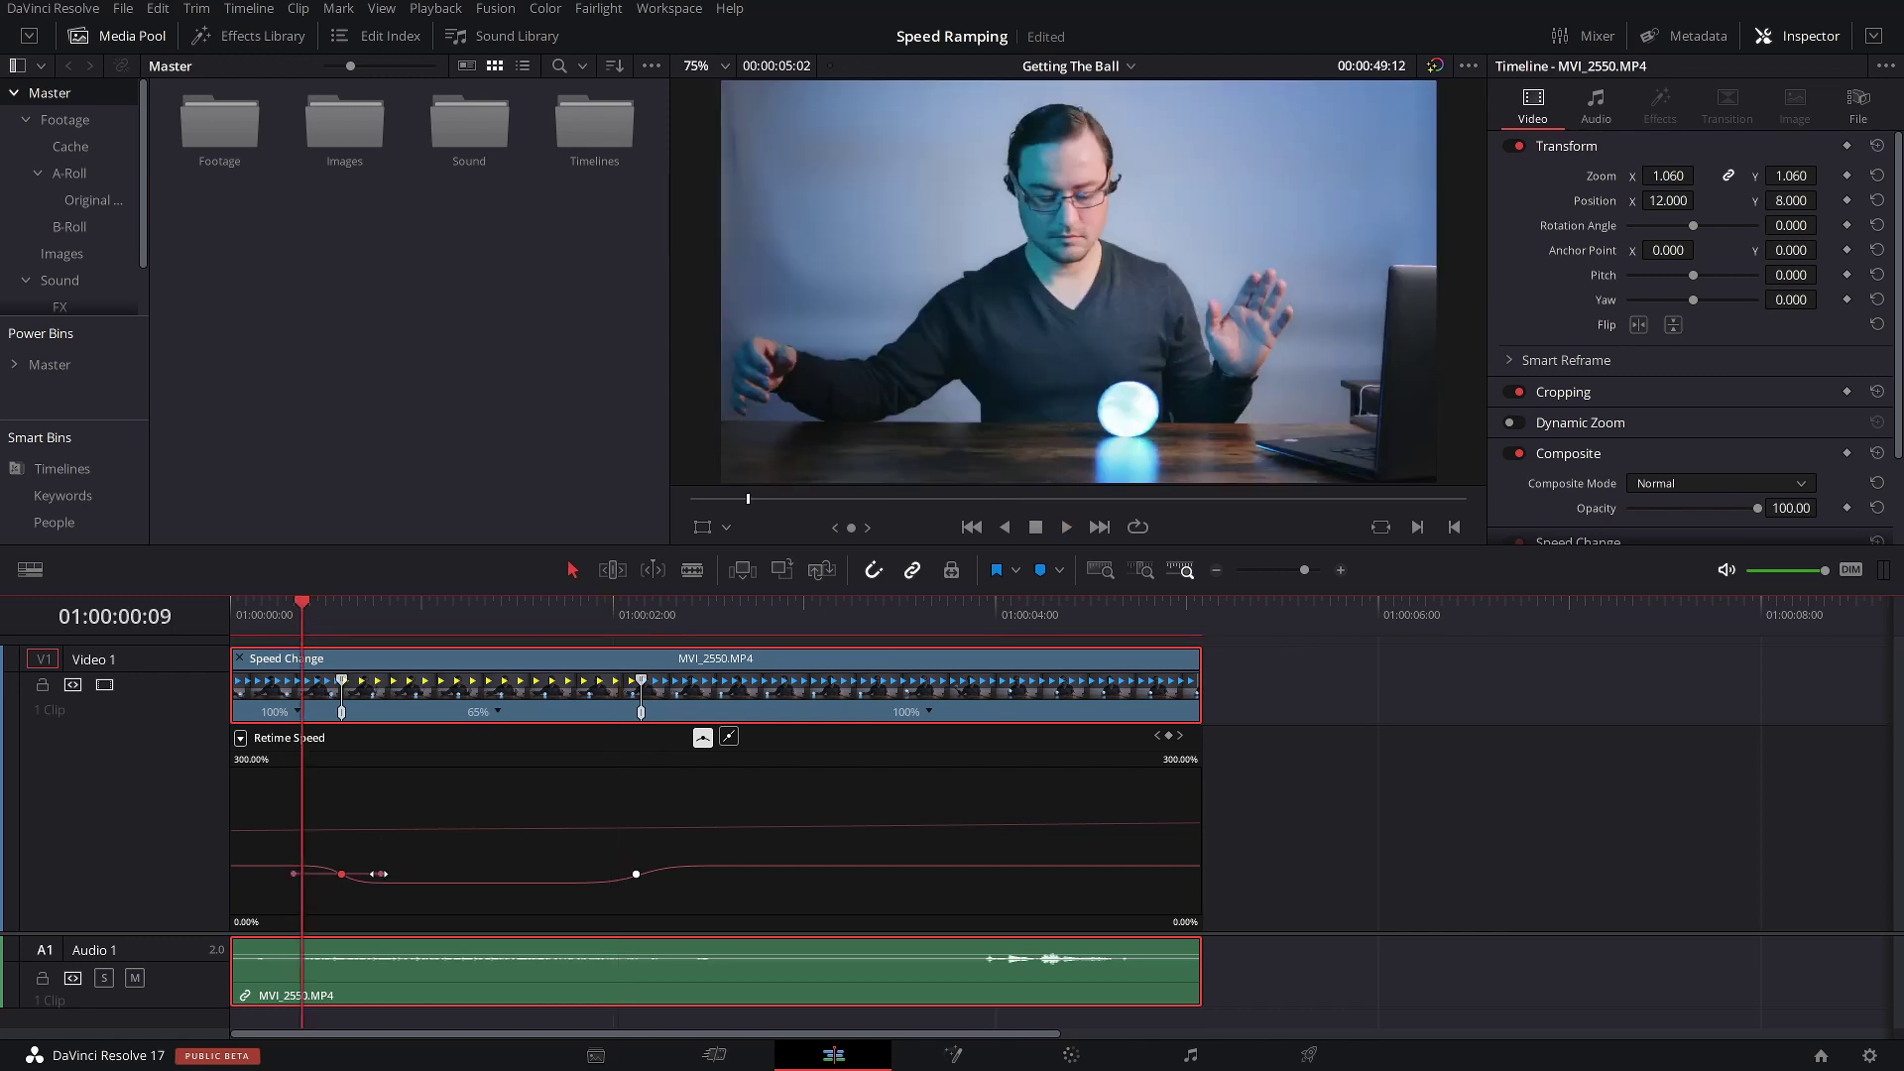
{"action": "key", "text": "space"}
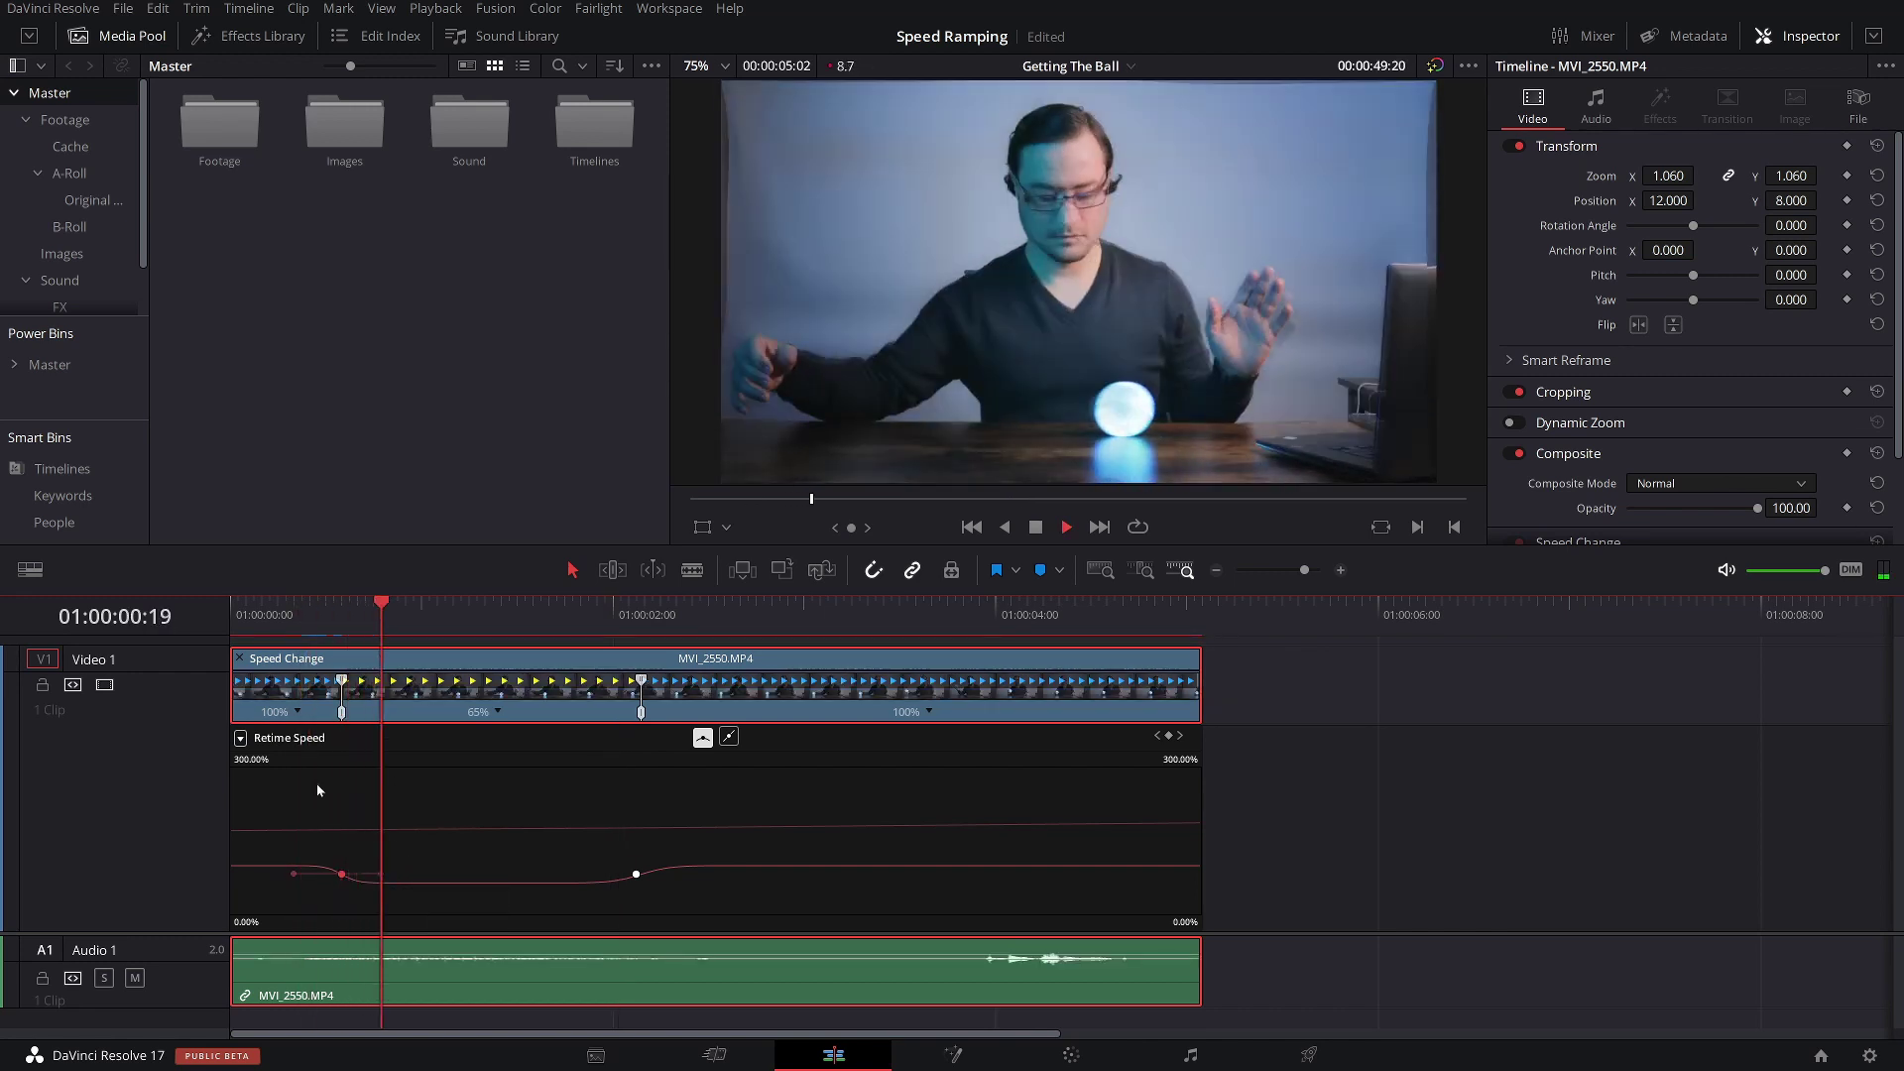
{"action": "key", "text": "space"}
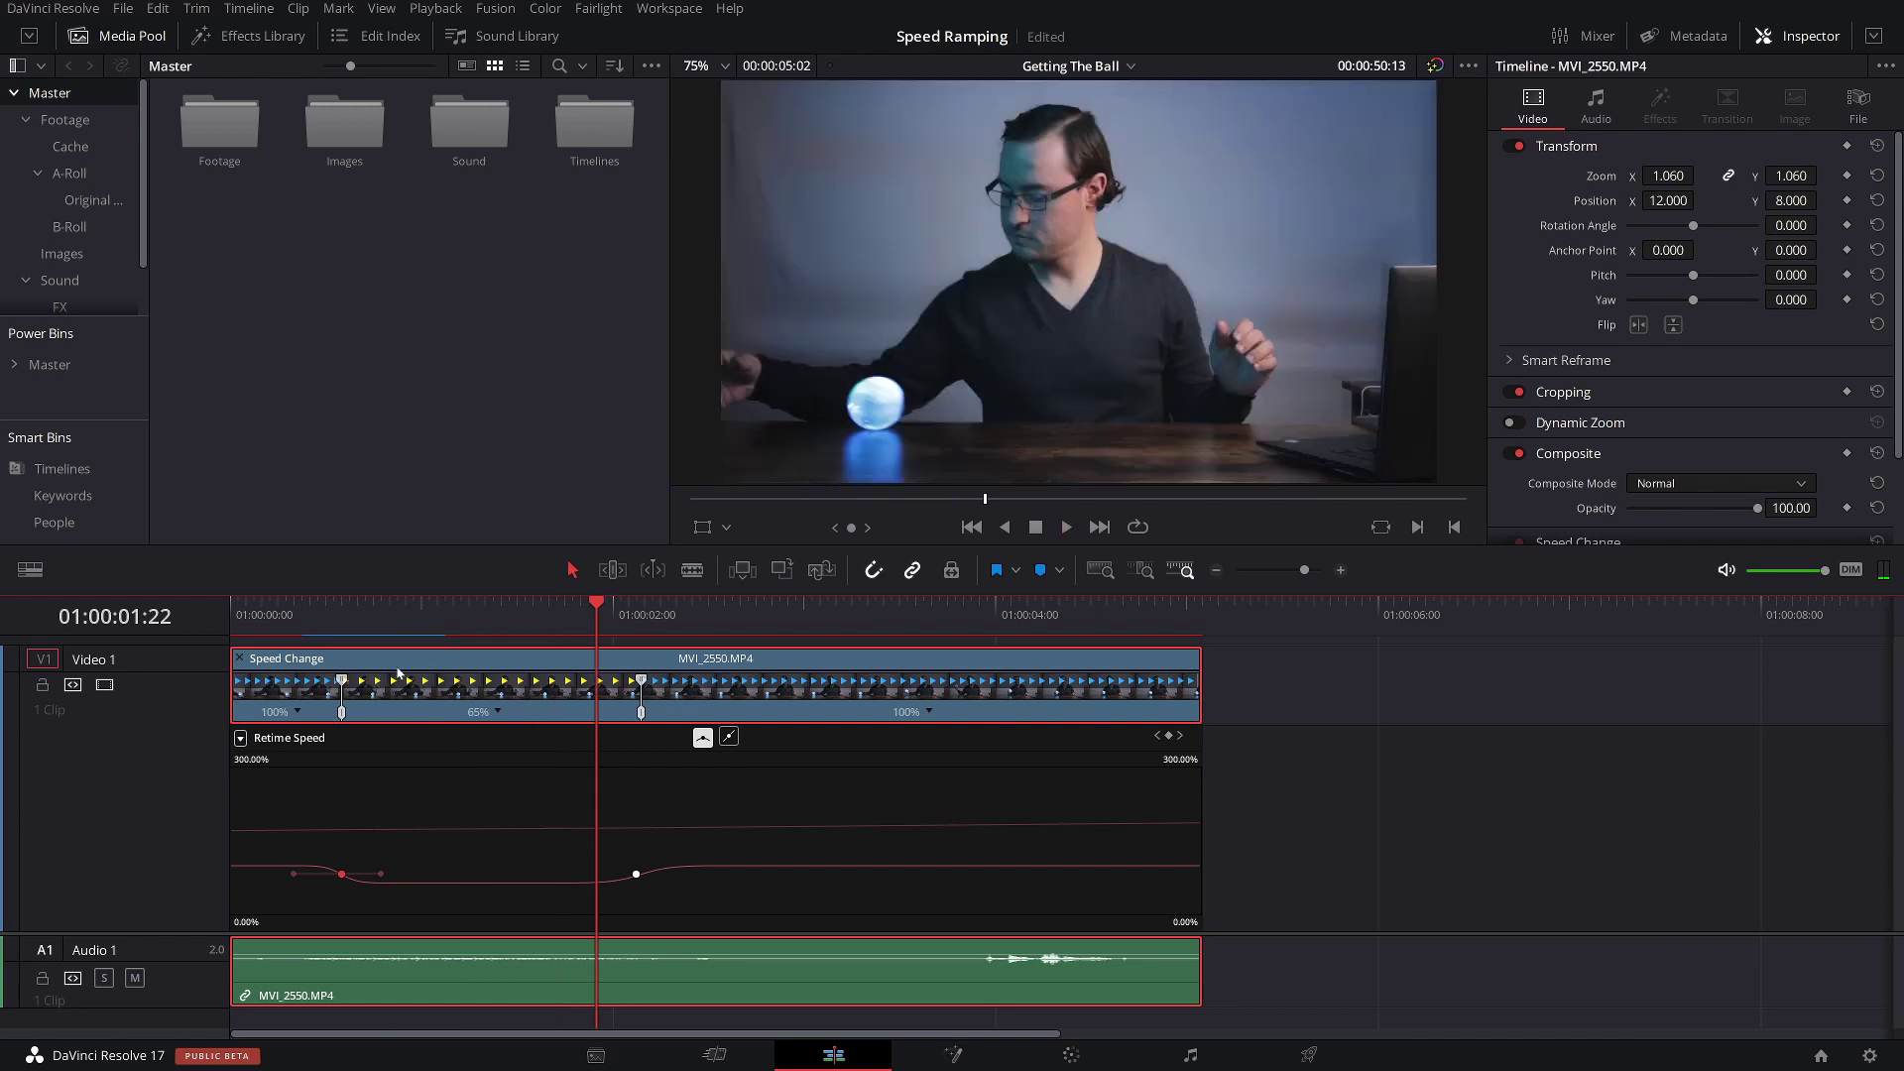
{"action": "left_click", "coordinate": [435, 8]}
Delete the render cache for the selected clip again
{"action": "mouse_move", "coordinate": [694, 106]}
{"action": "left_click", "coordinate": [764, 173]}
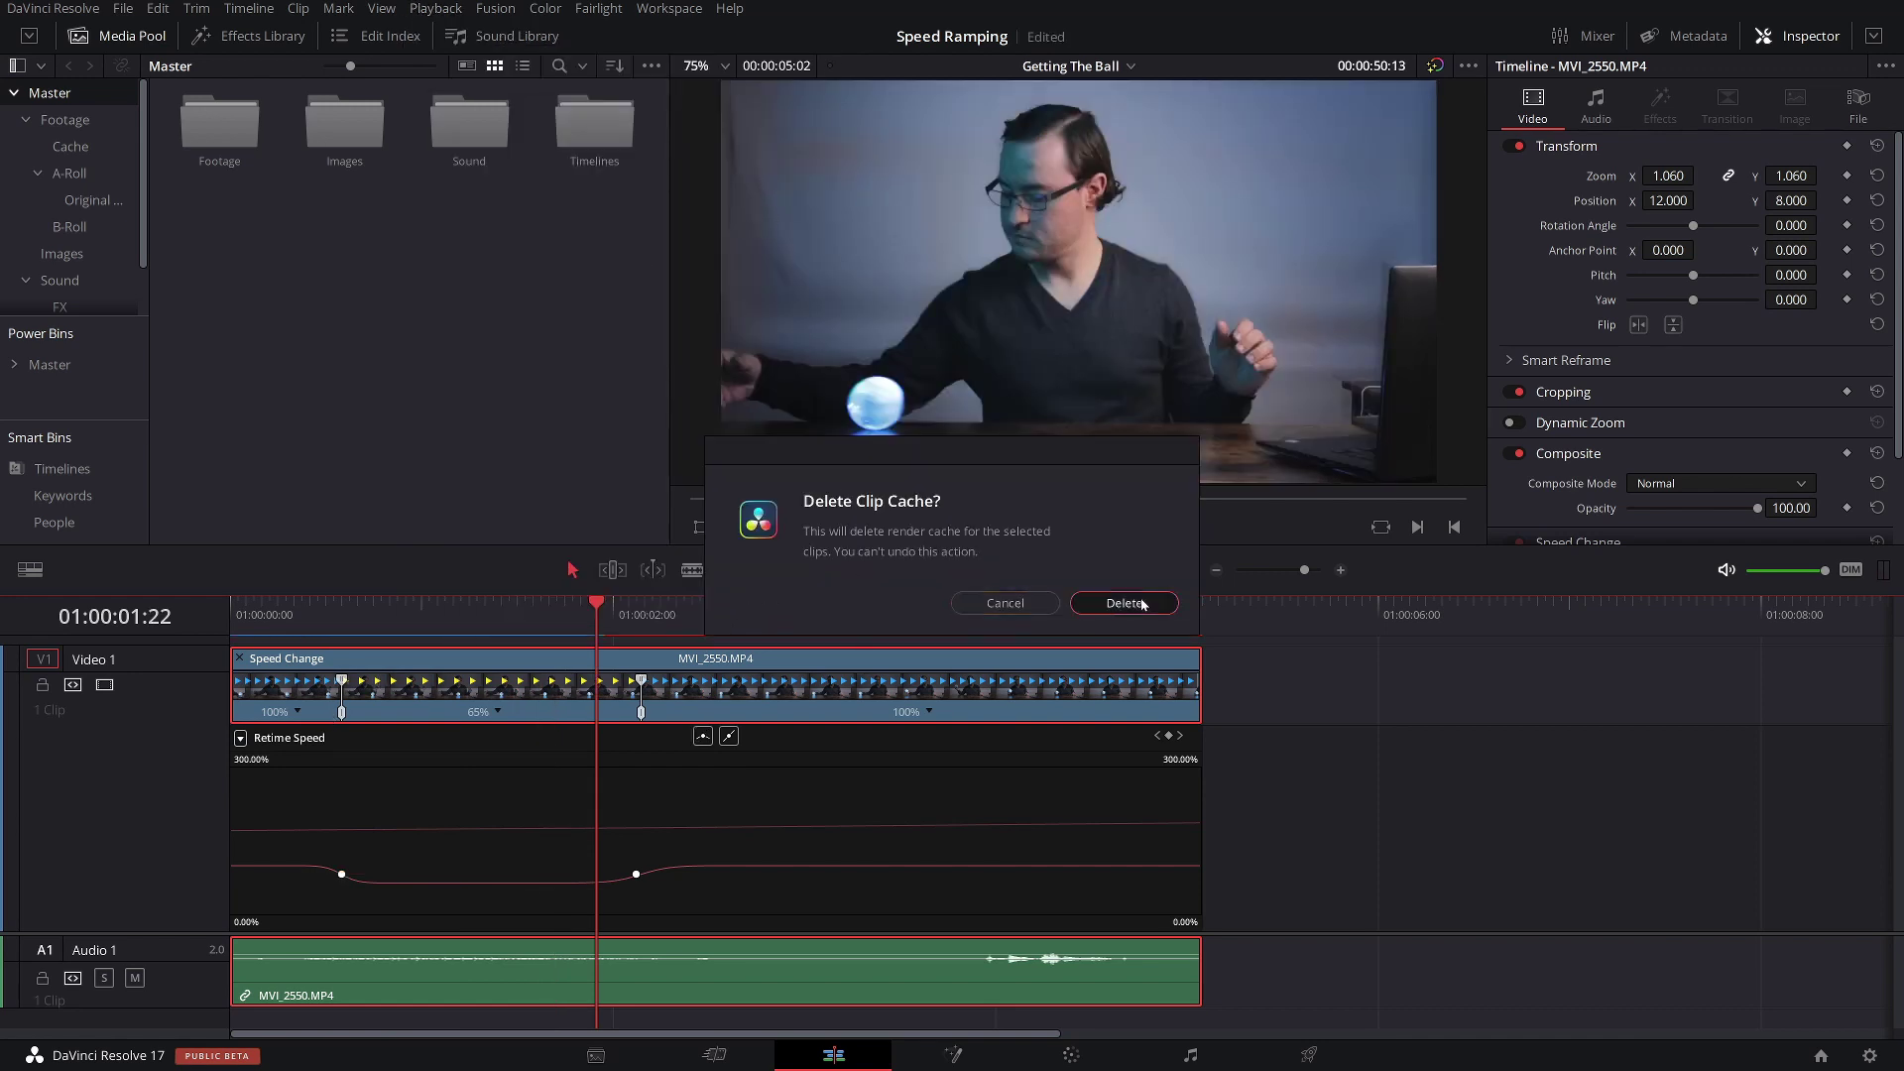
{"action": "left_click", "coordinate": [1125, 603]}
Inspect the second speed keyframe, then move the playhead to where the burst should start
{"action": "left_click", "coordinate": [635, 873]}
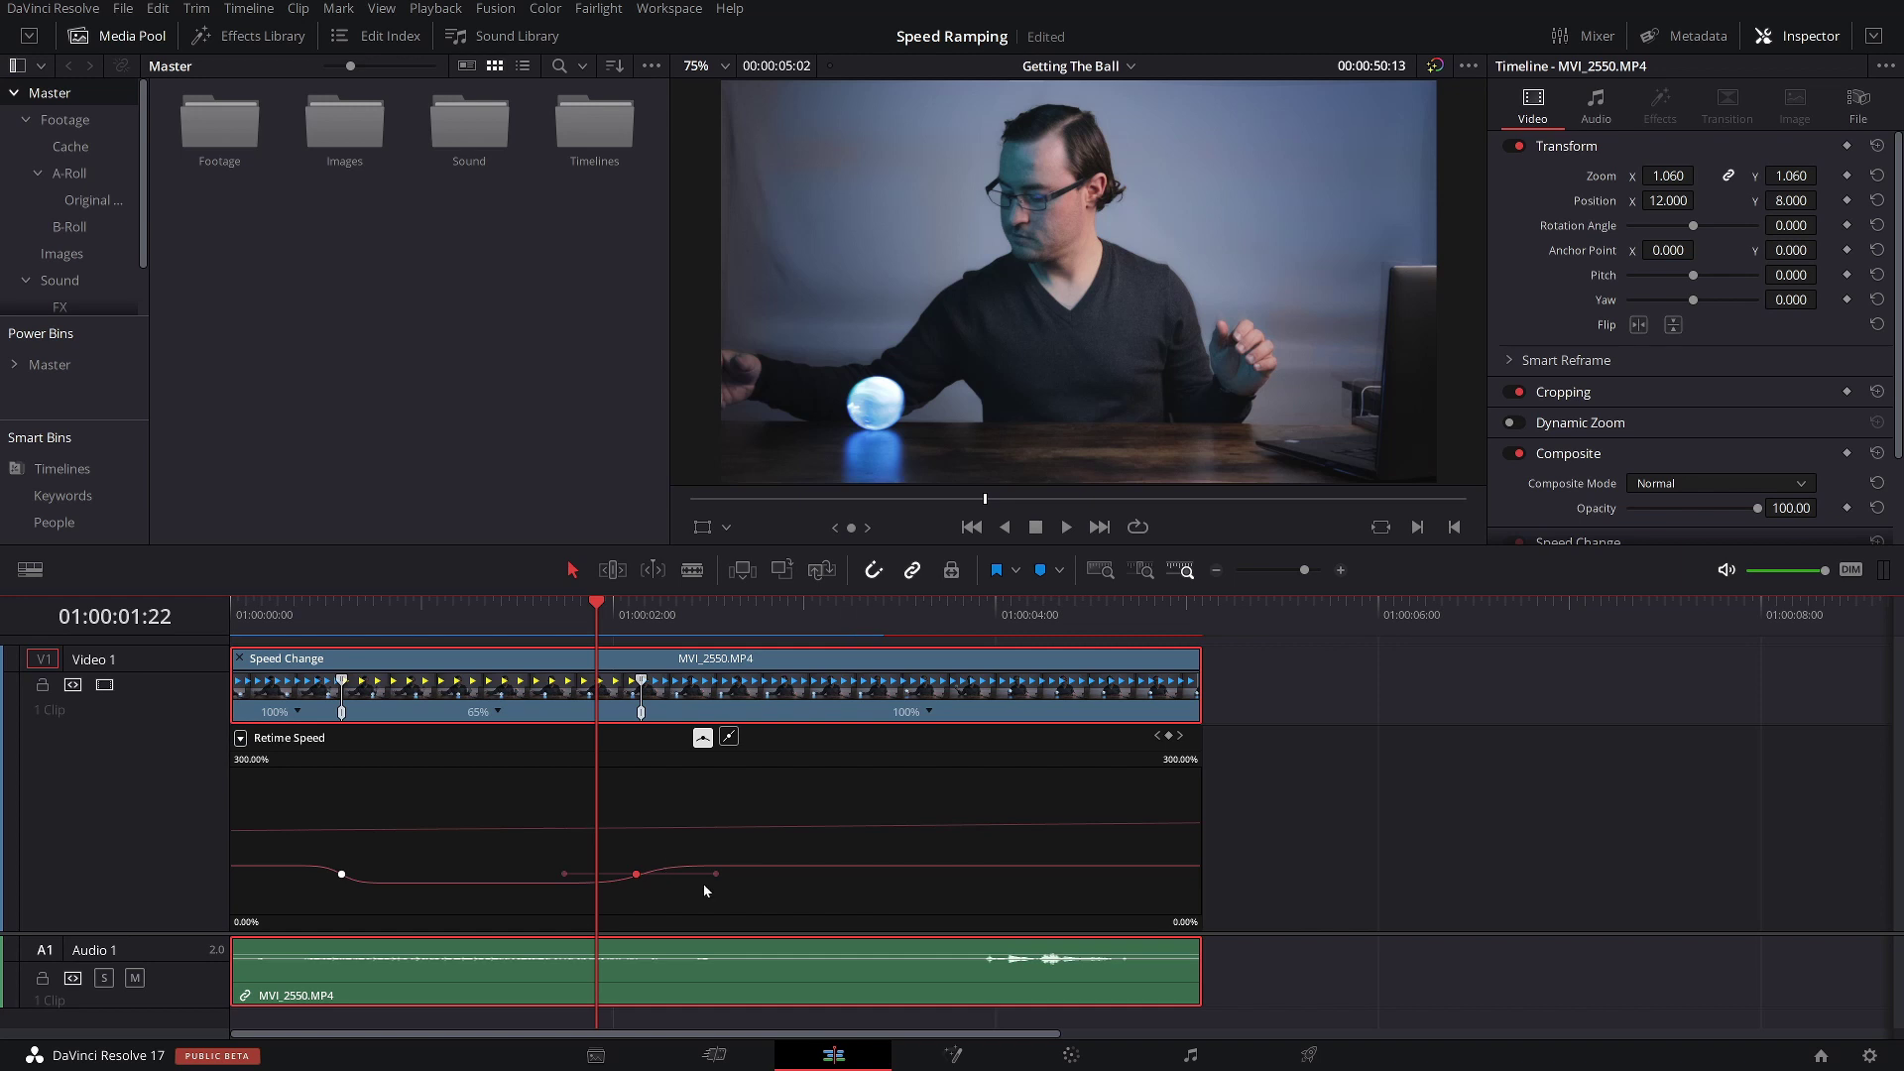
{"action": "left_click", "coordinate": [694, 882]}
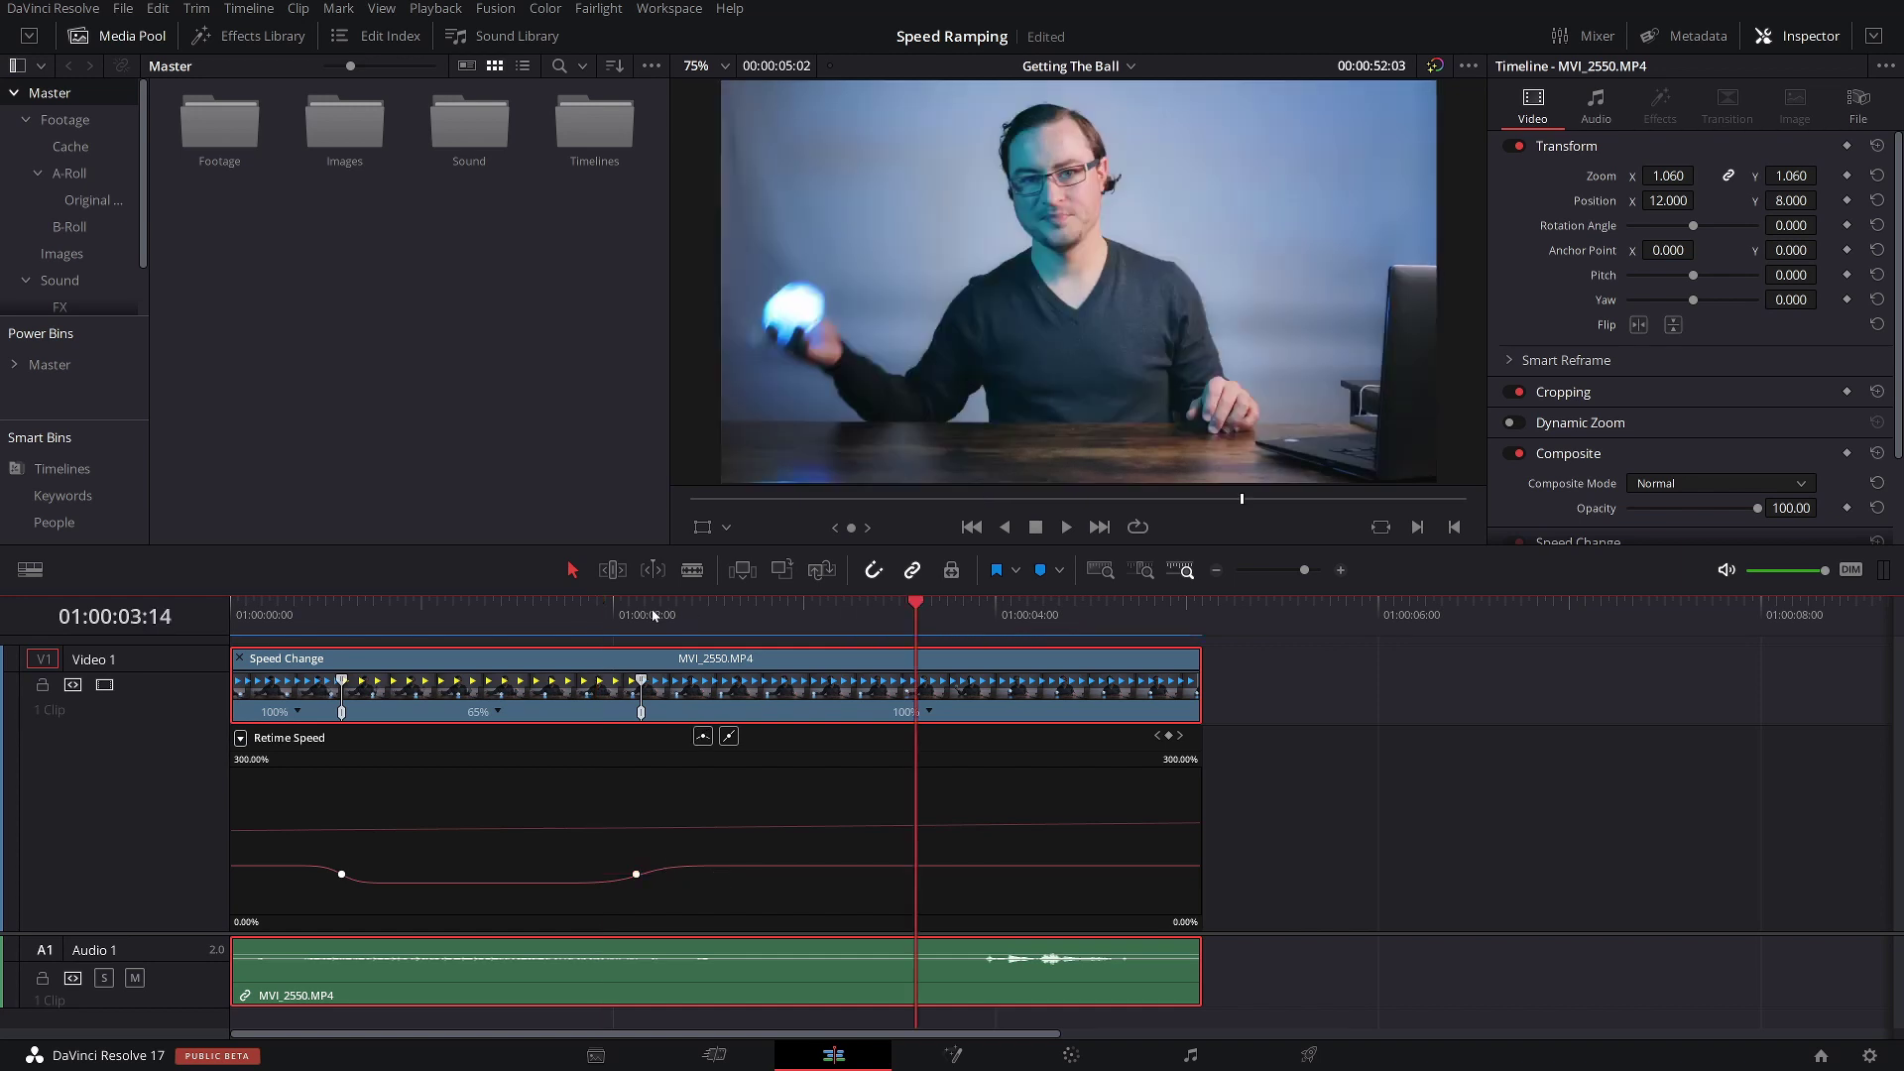
{"action": "left_click_drag", "start_coordinate": [652, 615], "coordinate": [733, 657]}
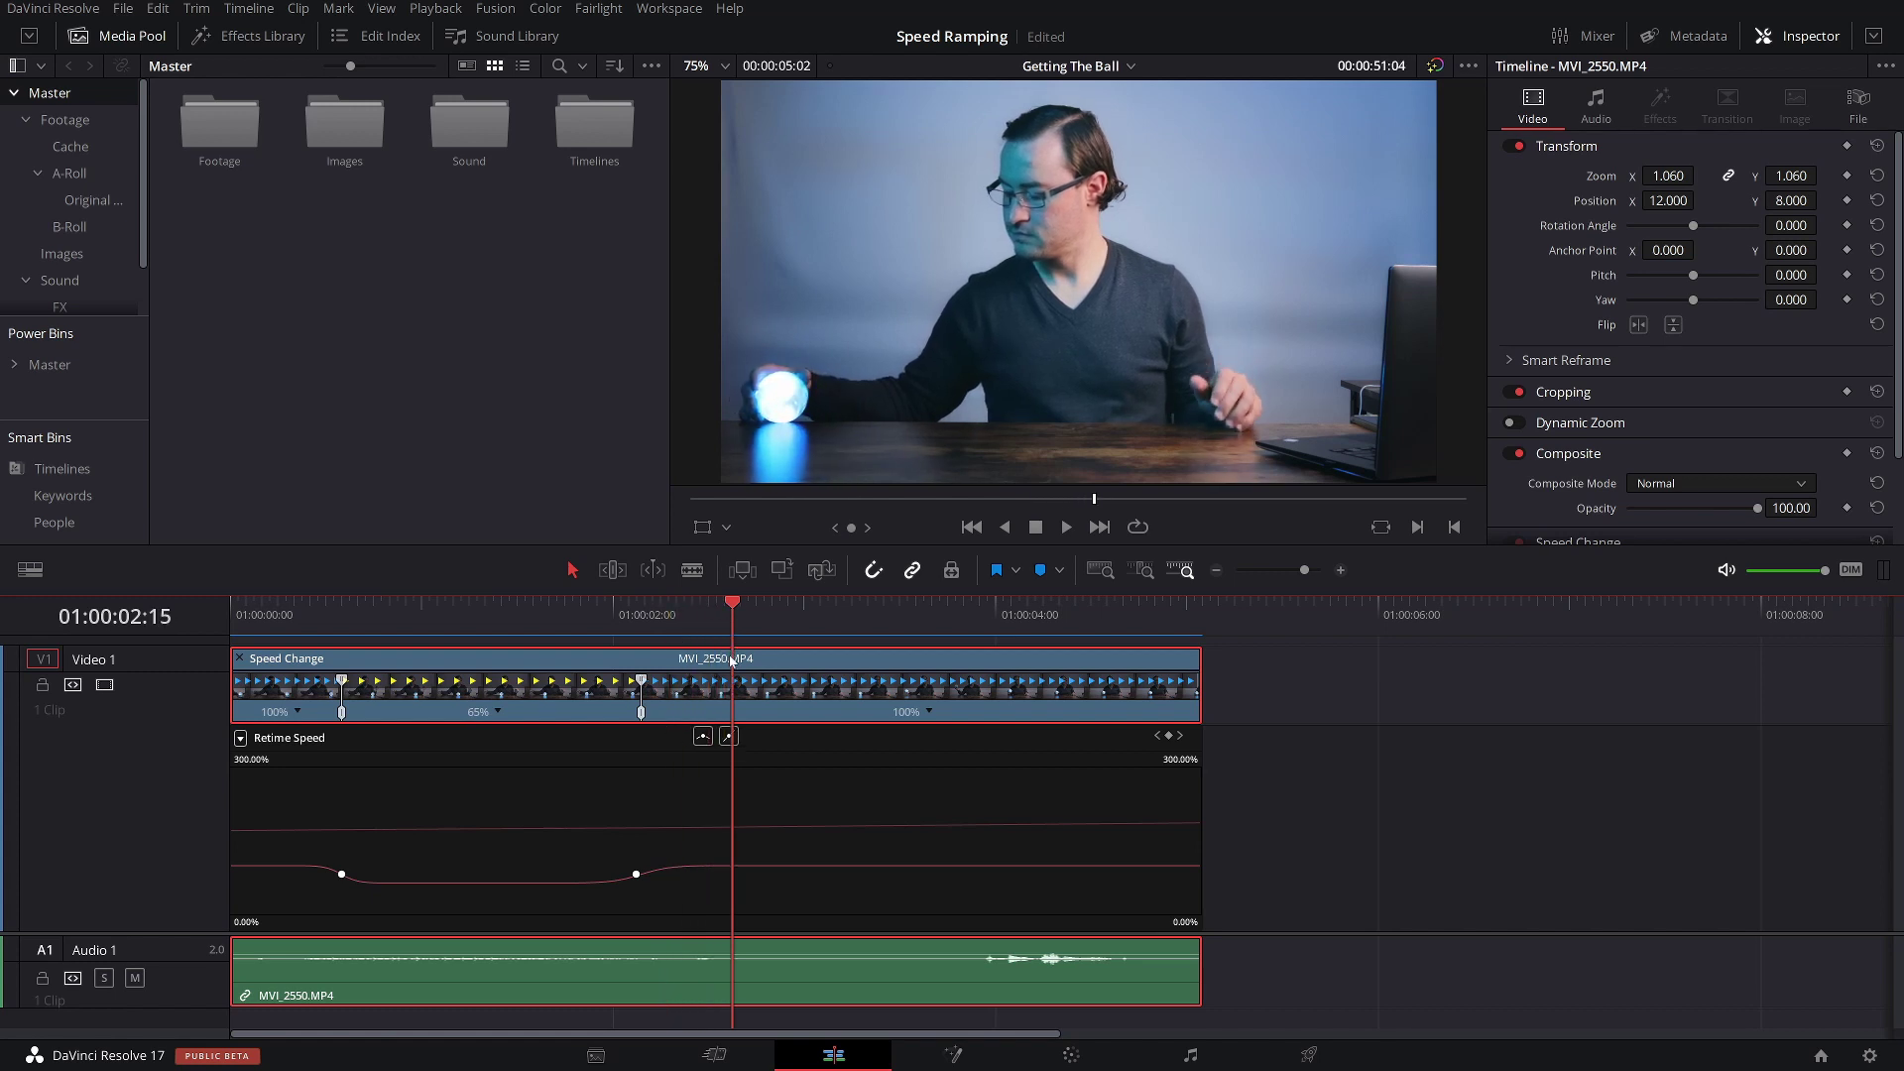
Add a speed point at the playhead and give the new section a faster speed
{"action": "left_click", "coordinate": [931, 713]}
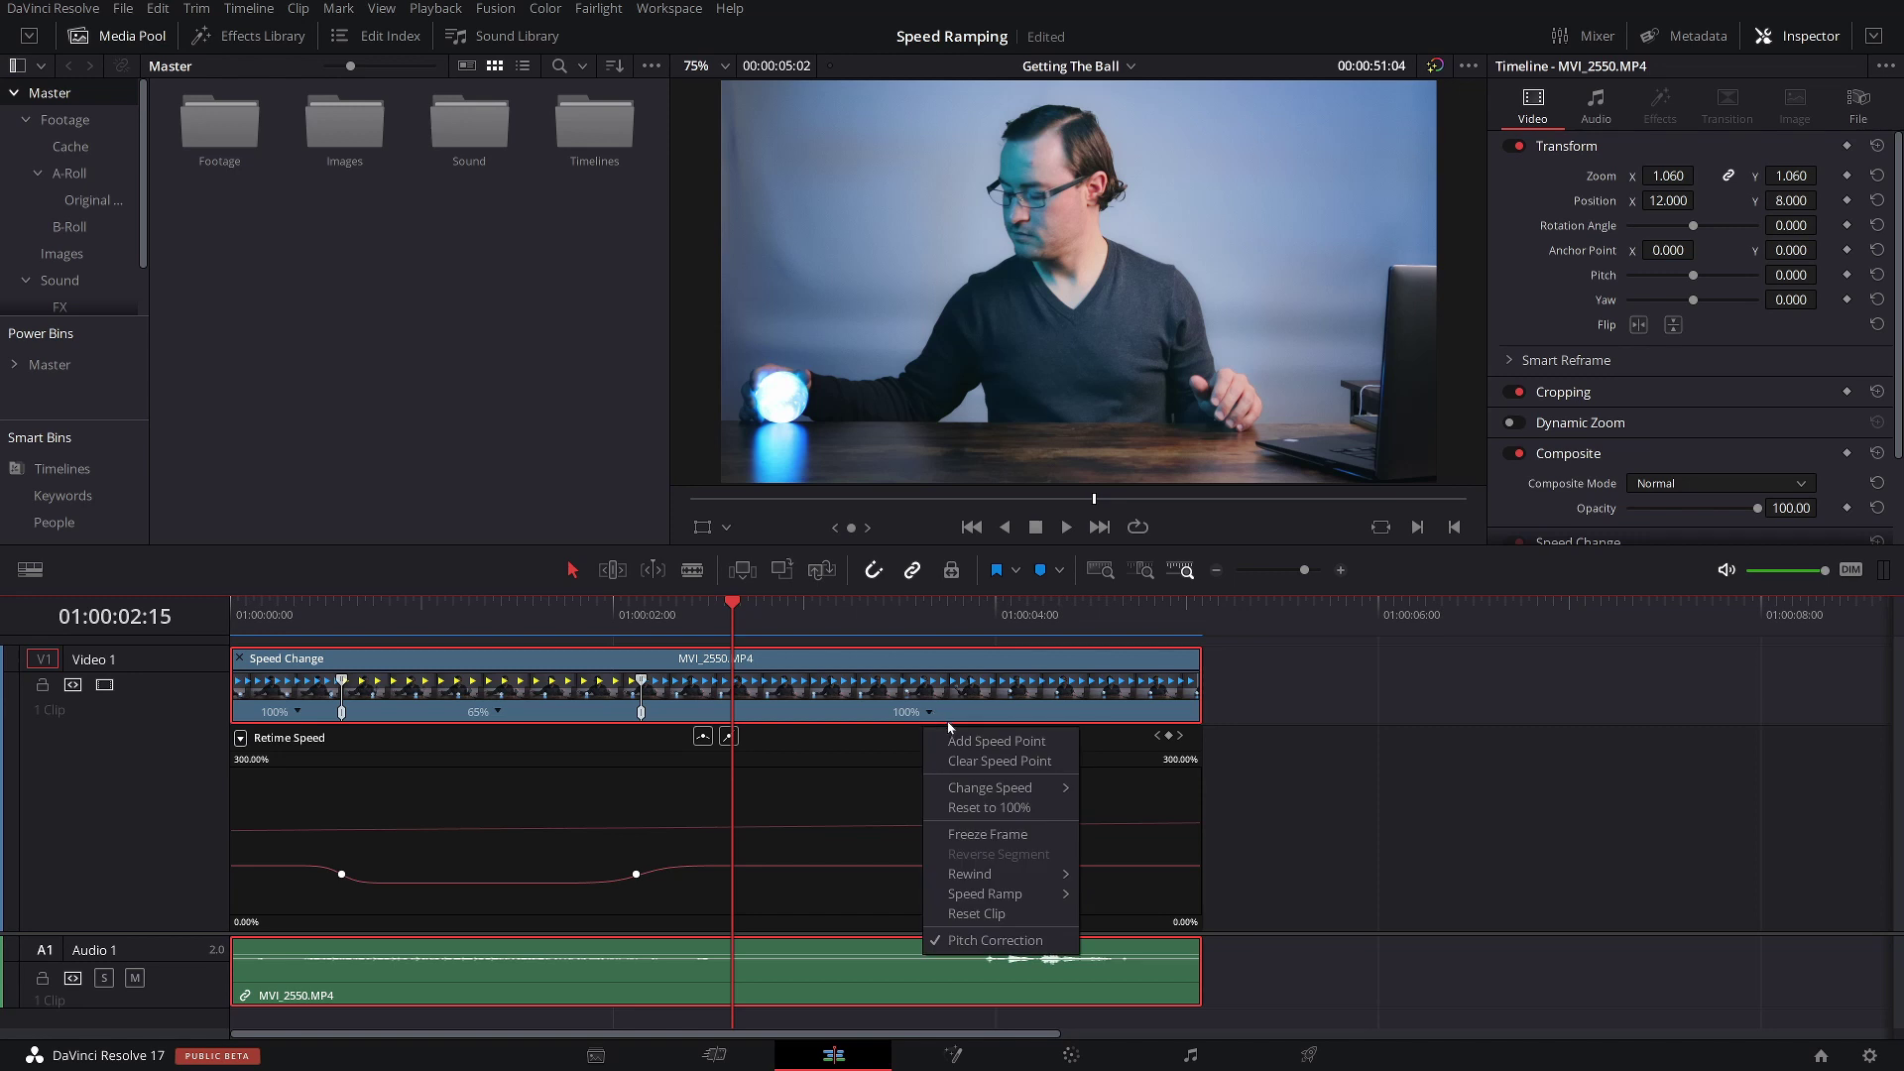
{"action": "left_click", "coordinate": [970, 741]}
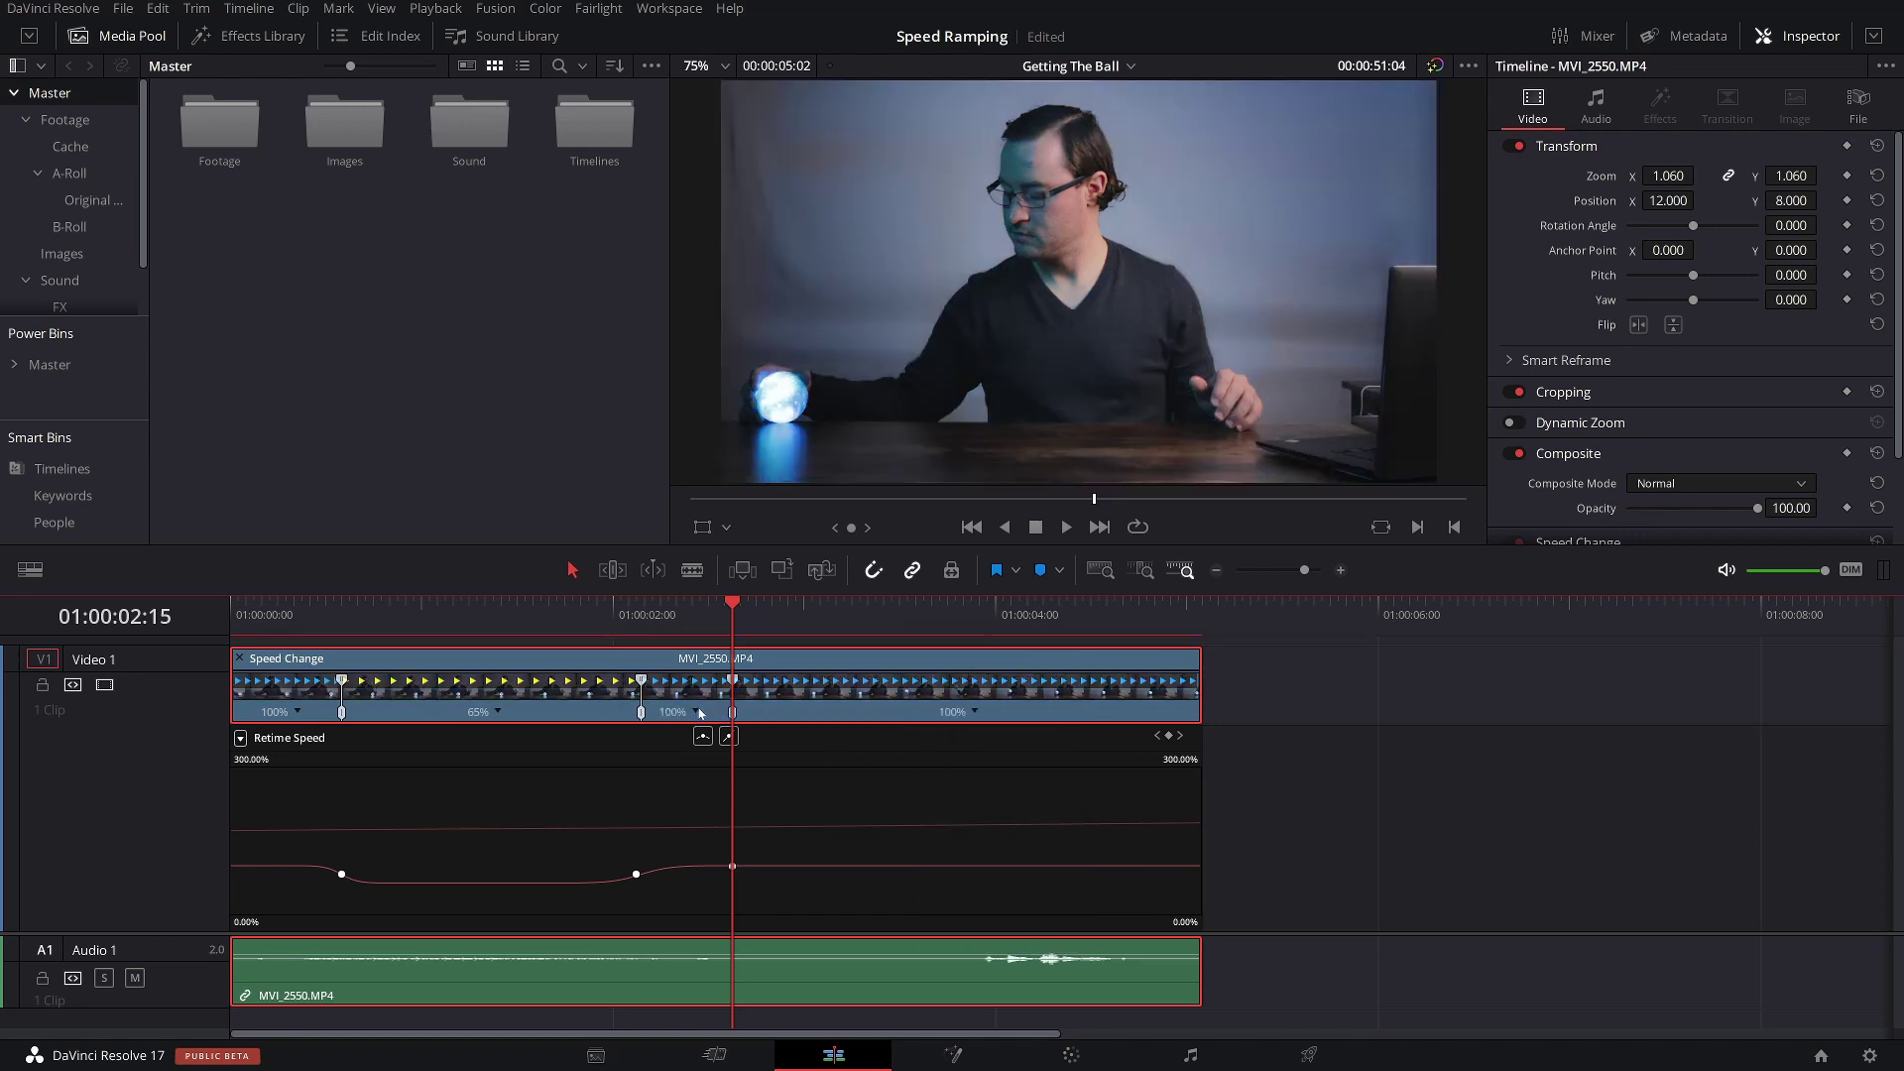
{"action": "left_click", "coordinate": [697, 713]}
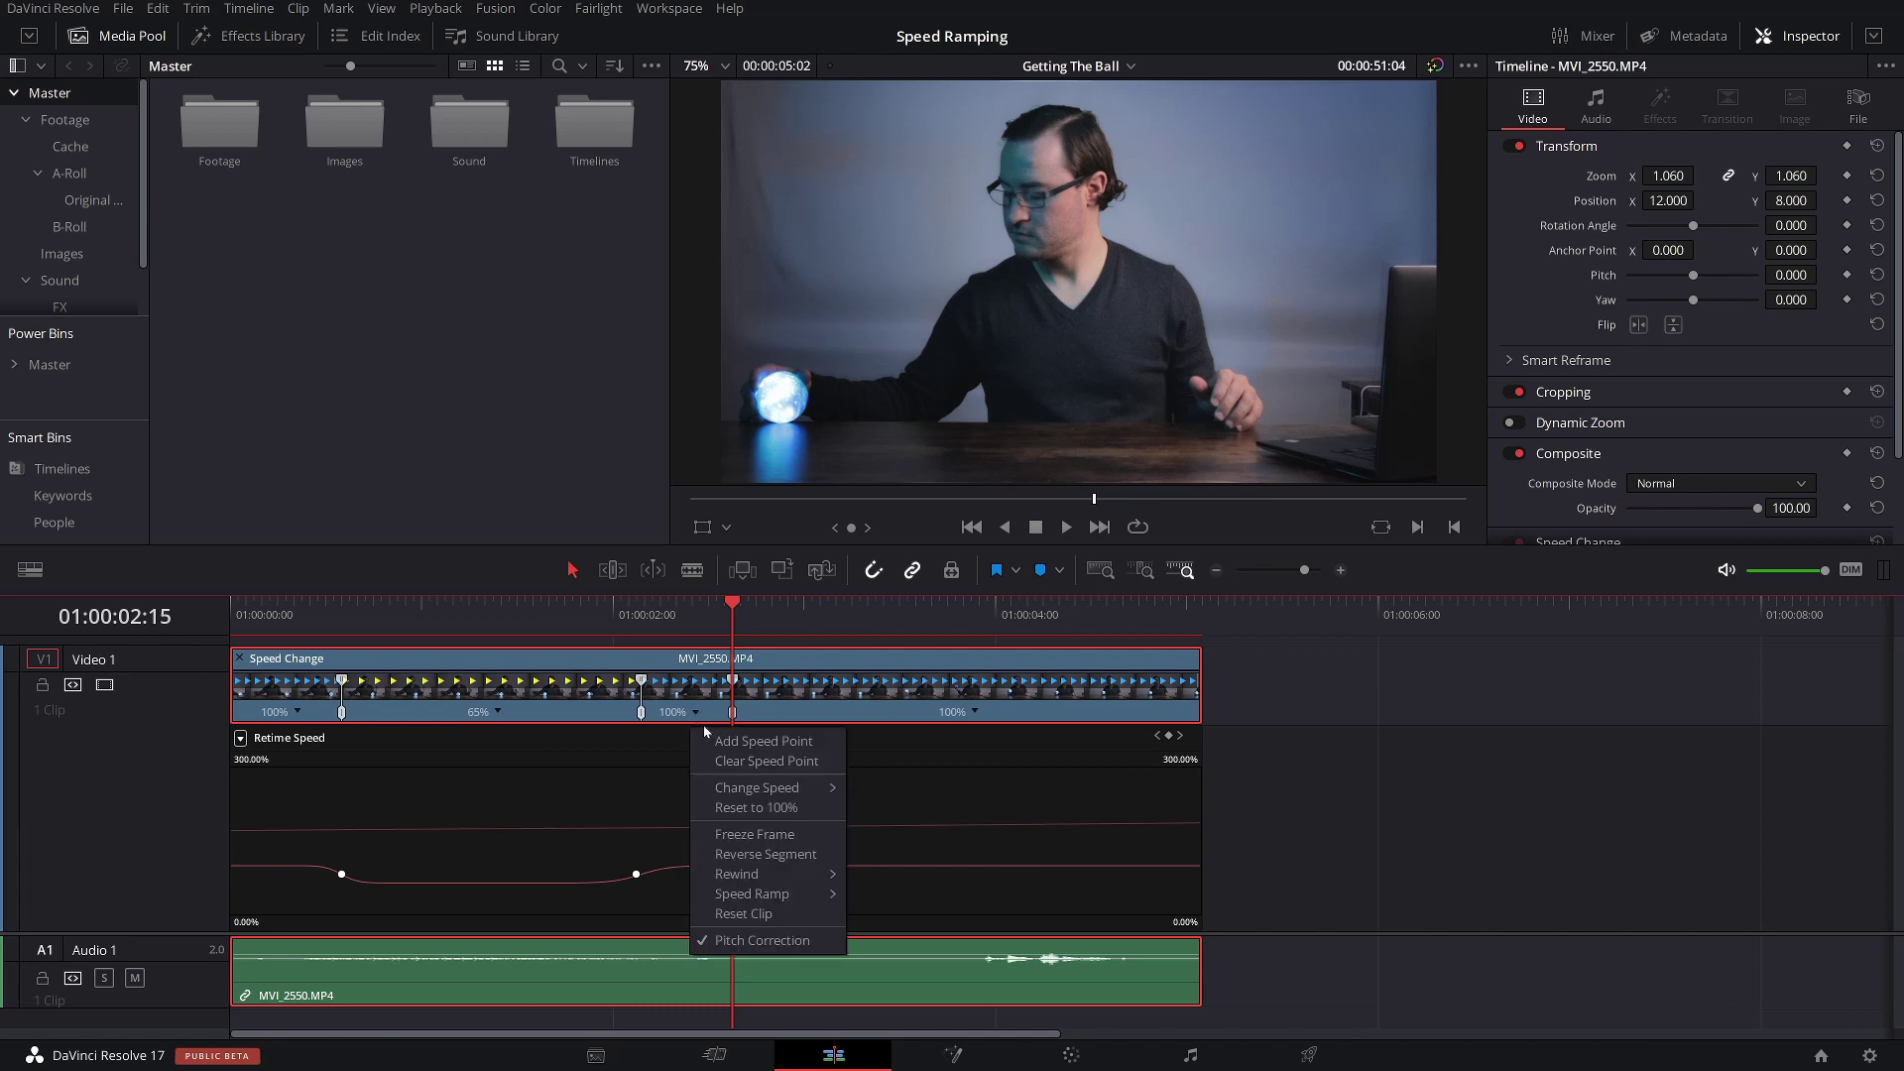
{"action": "mouse_move", "coordinate": [755, 786]}
{"action": "left_click", "coordinate": [920, 947]}
Smooth the top speed keyframe with bezier handles and replay the ramp
{"action": "left_click", "coordinate": [683, 840]}
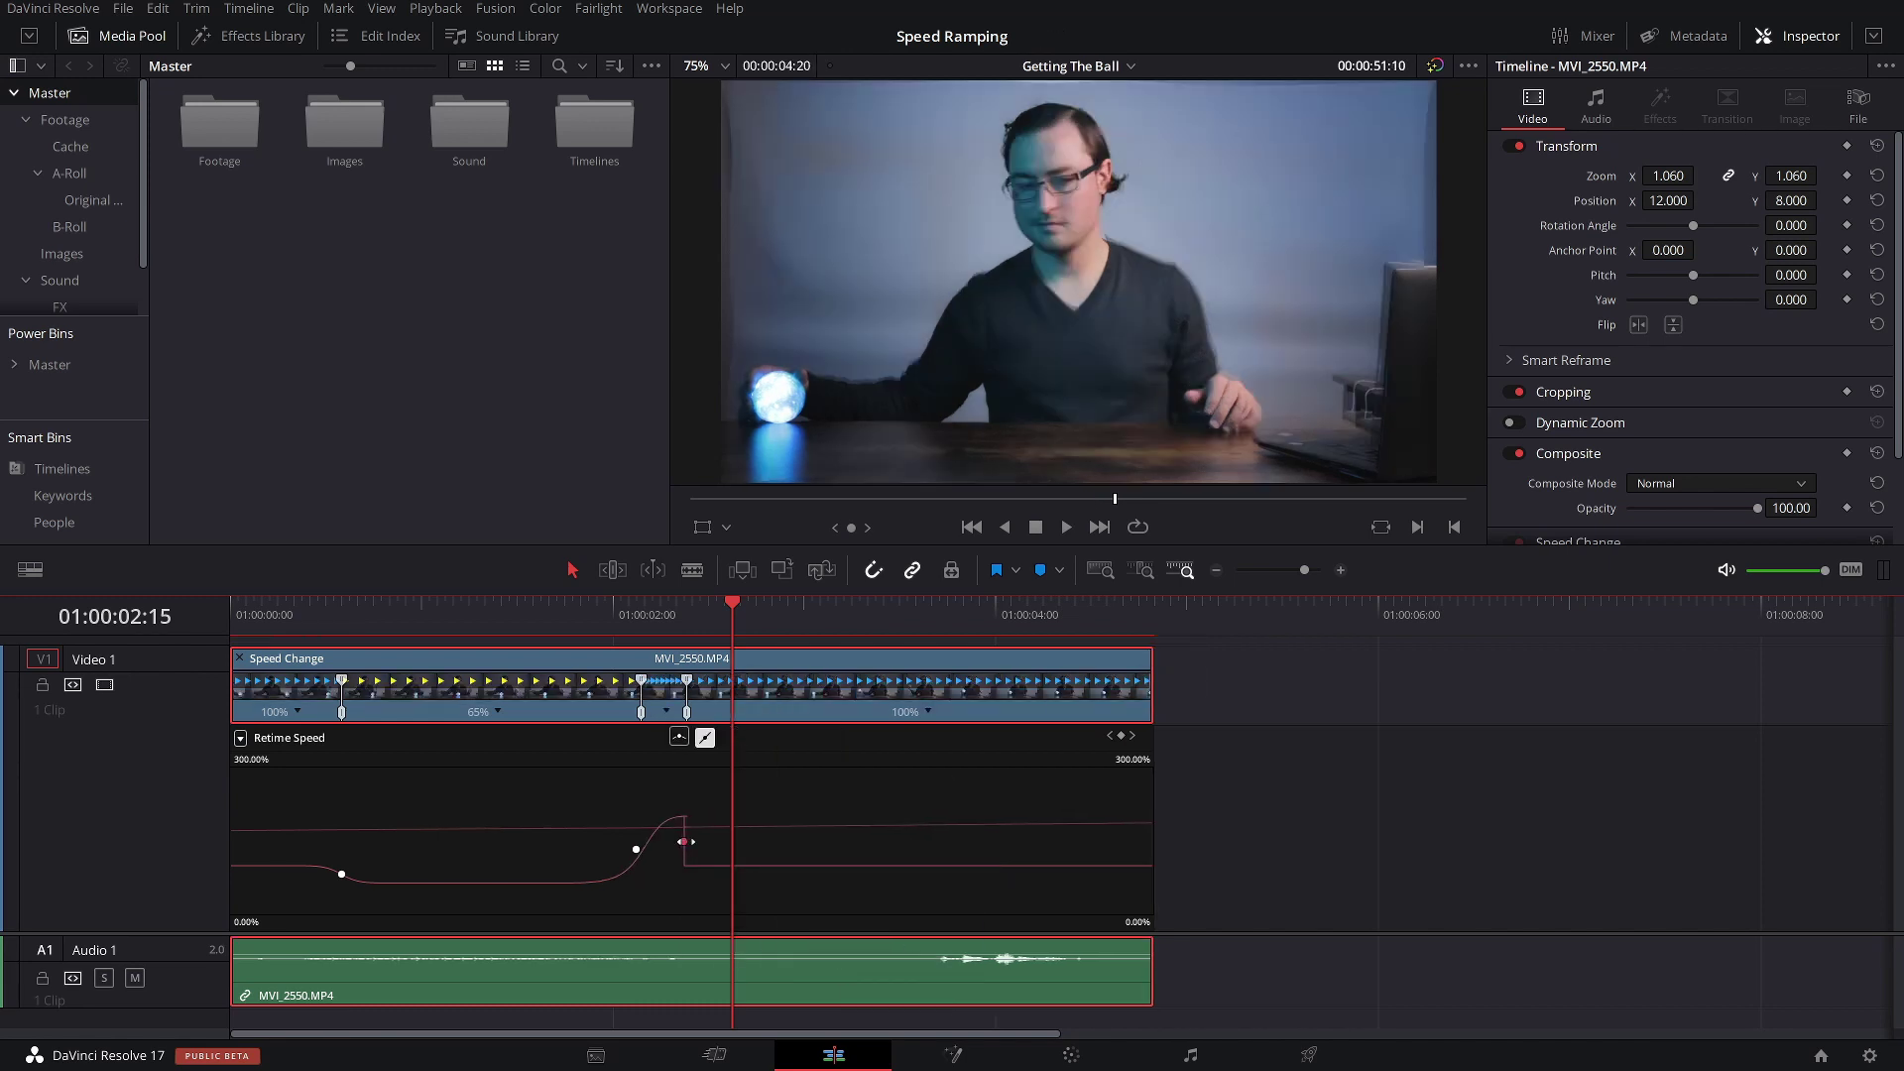
{"action": "scroll", "coordinate": [694, 813], "scroll_direction": "up", "scroll_amount": 2}
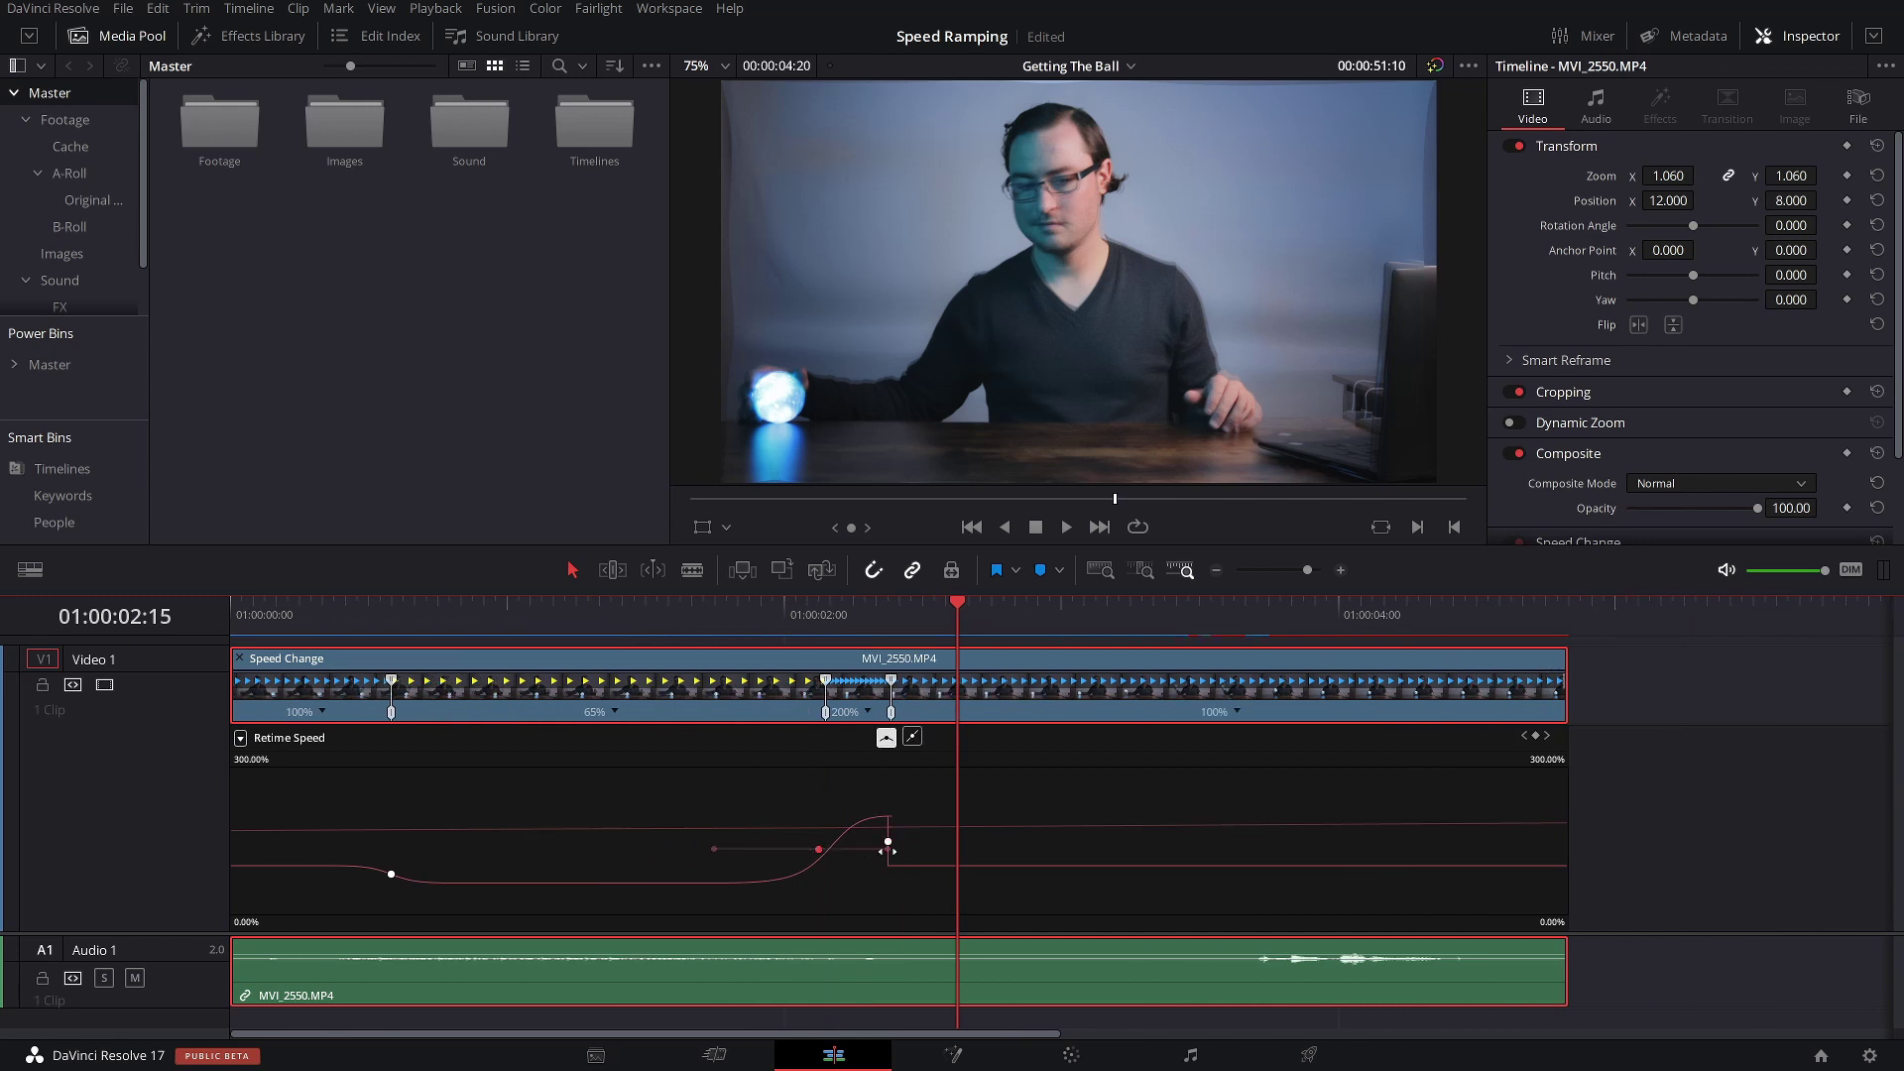
{"action": "left_click_drag", "start_coordinate": [853, 823], "coordinate": [864, 841]}
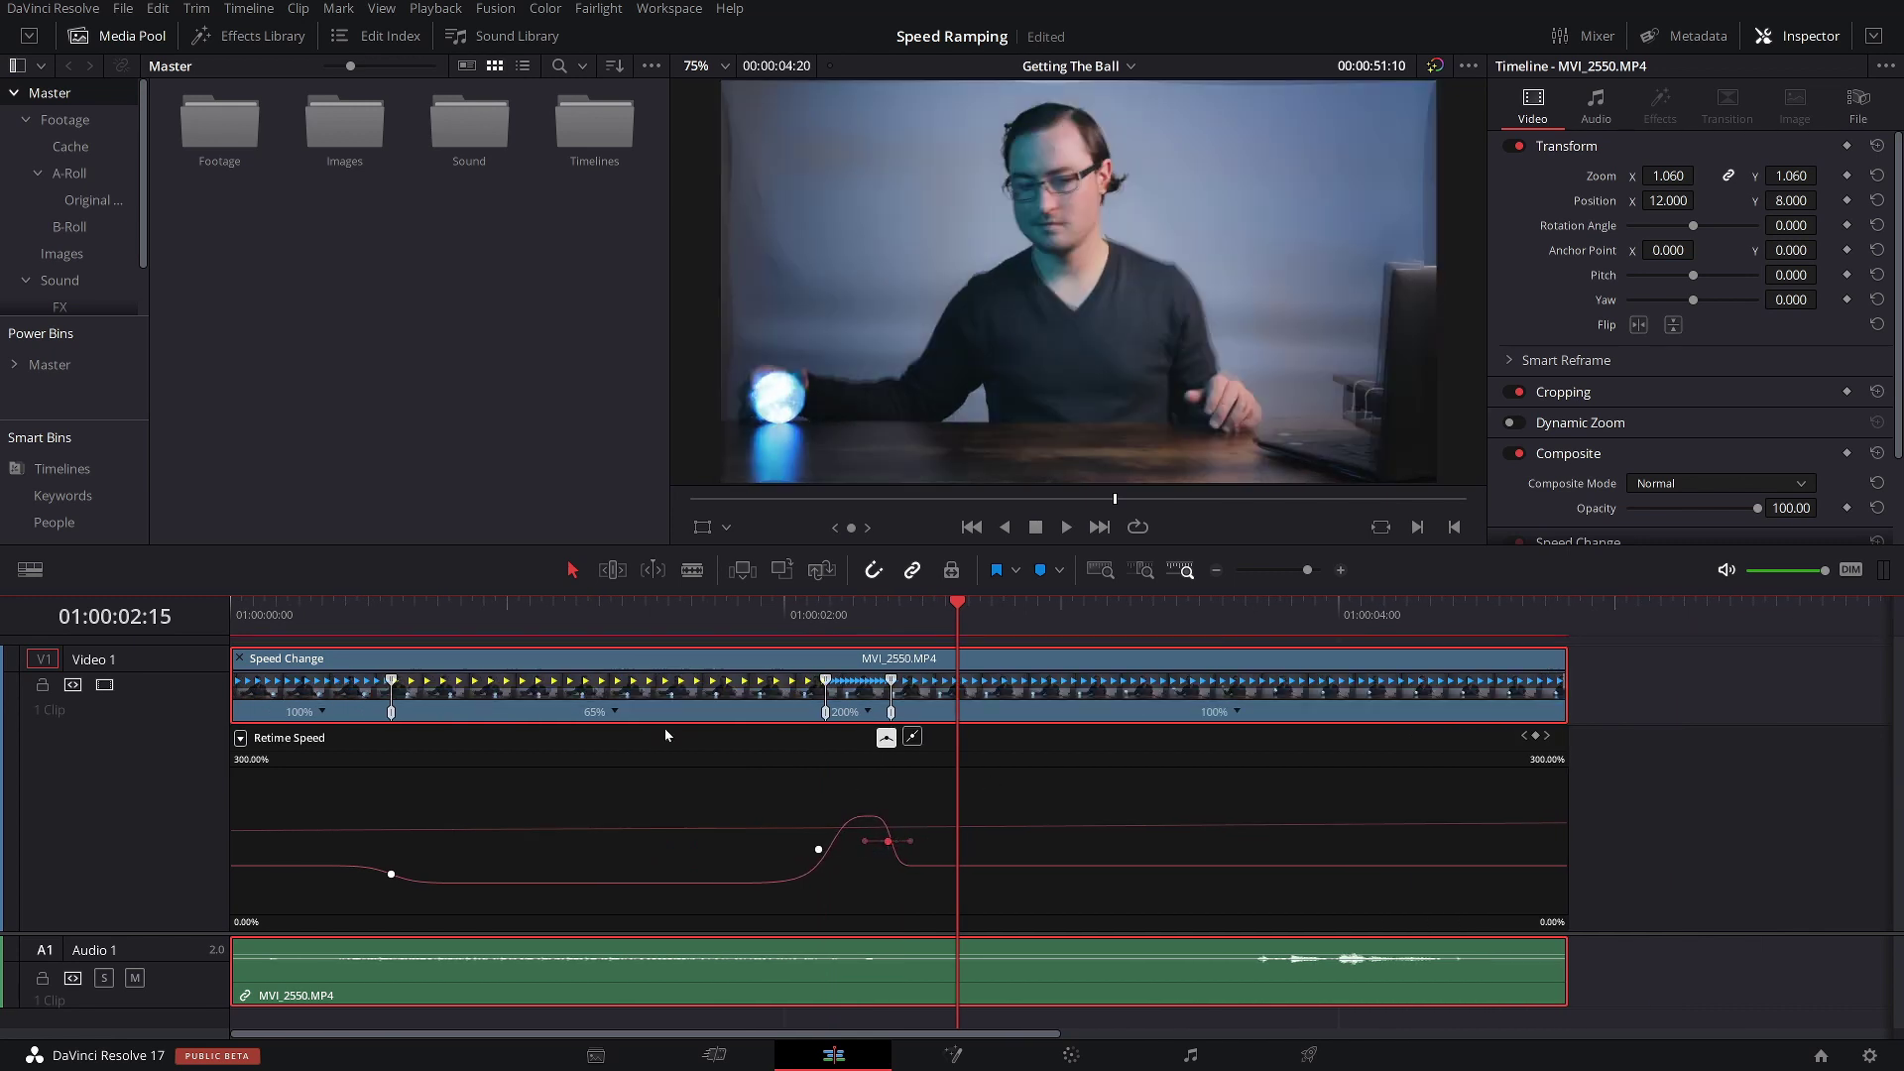
{"action": "left_click", "coordinate": [317, 607]}
{"action": "key", "text": "space"}
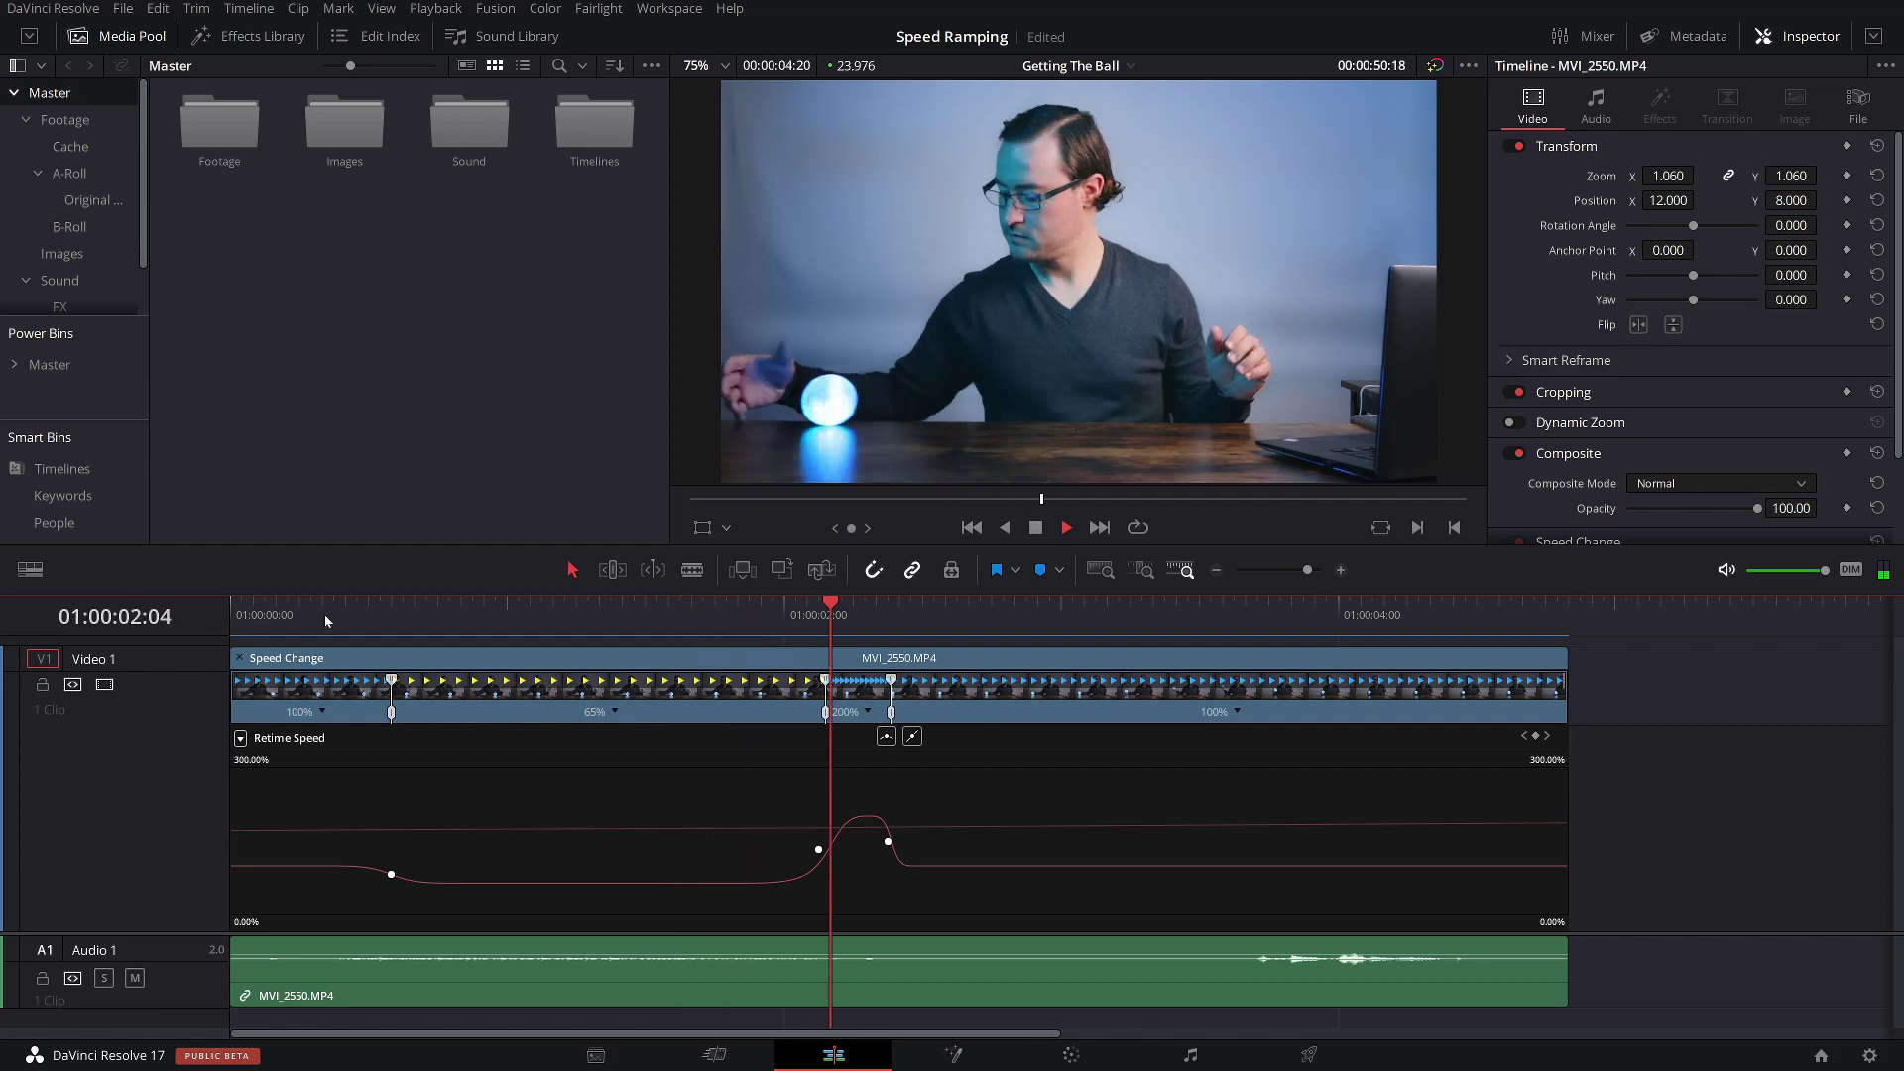
{"action": "key", "text": "space"}
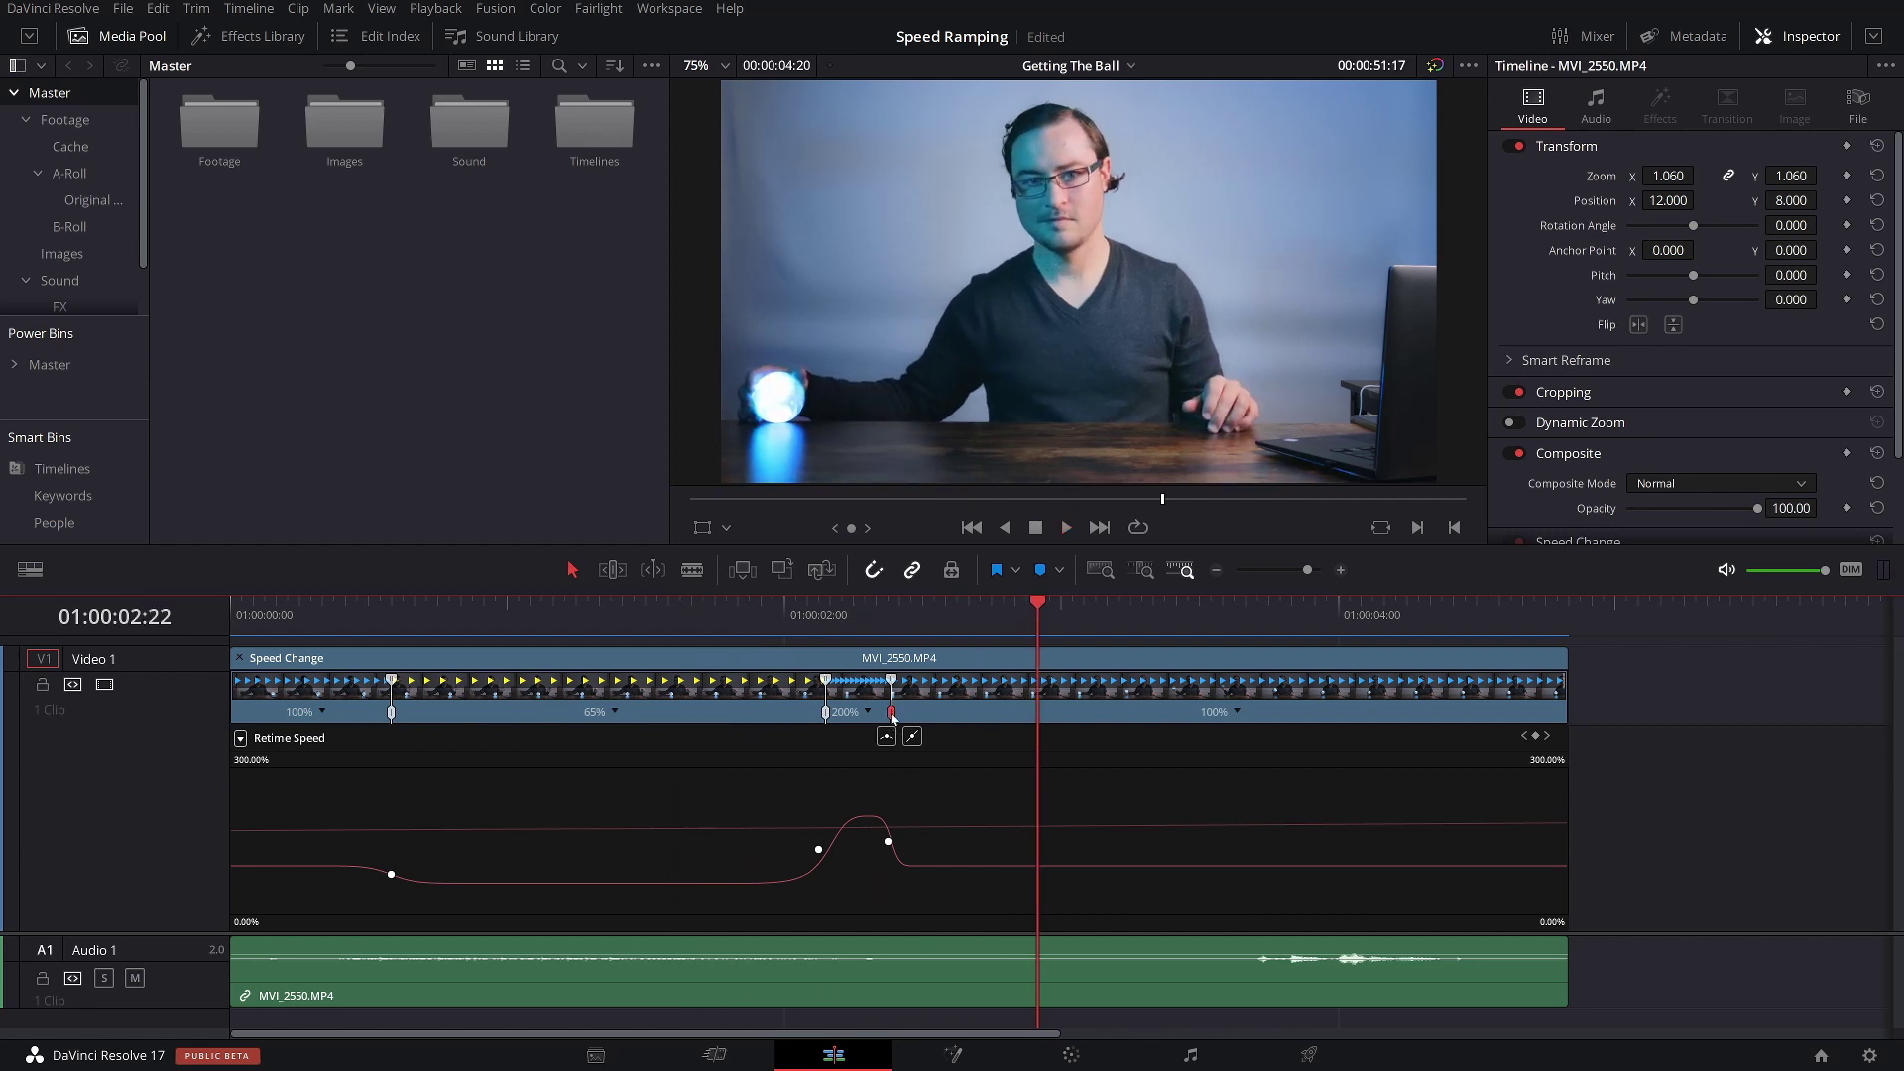
Drag the fast section's speed point to 349% and expand the Retime Speed graph's scale
{"action": "mouse_move", "coordinate": [932, 722]}
{"action": "left_mouse_down"}
{"action": "mouse_move", "coordinate": [960, 724]}
{"action": "mouse_move", "coordinate": [942, 686]}
{"action": "mouse_move", "coordinate": [903, 687]}
{"action": "left_mouse_up"}
{"action": "left_click", "coordinate": [297, 685]}
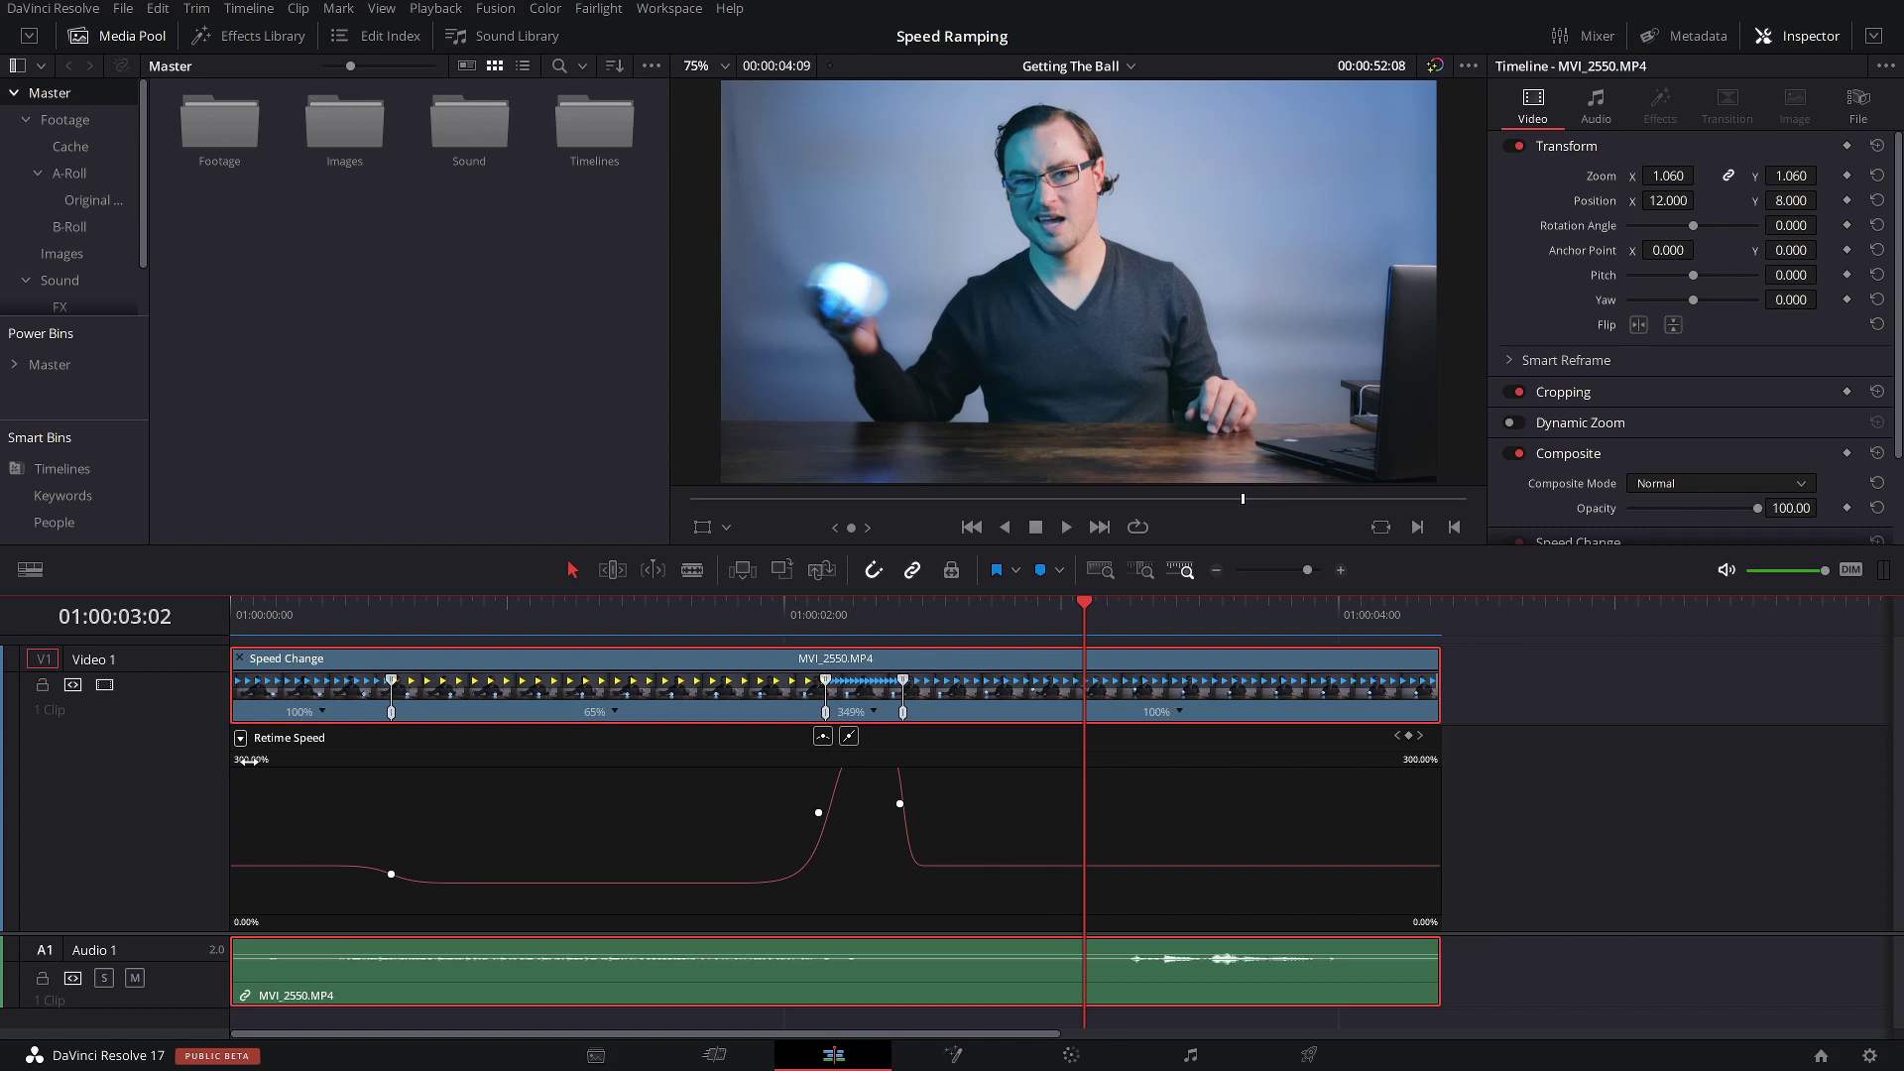
{"action": "left_click_drag", "start_coordinate": [248, 762], "coordinate": [328, 757]}
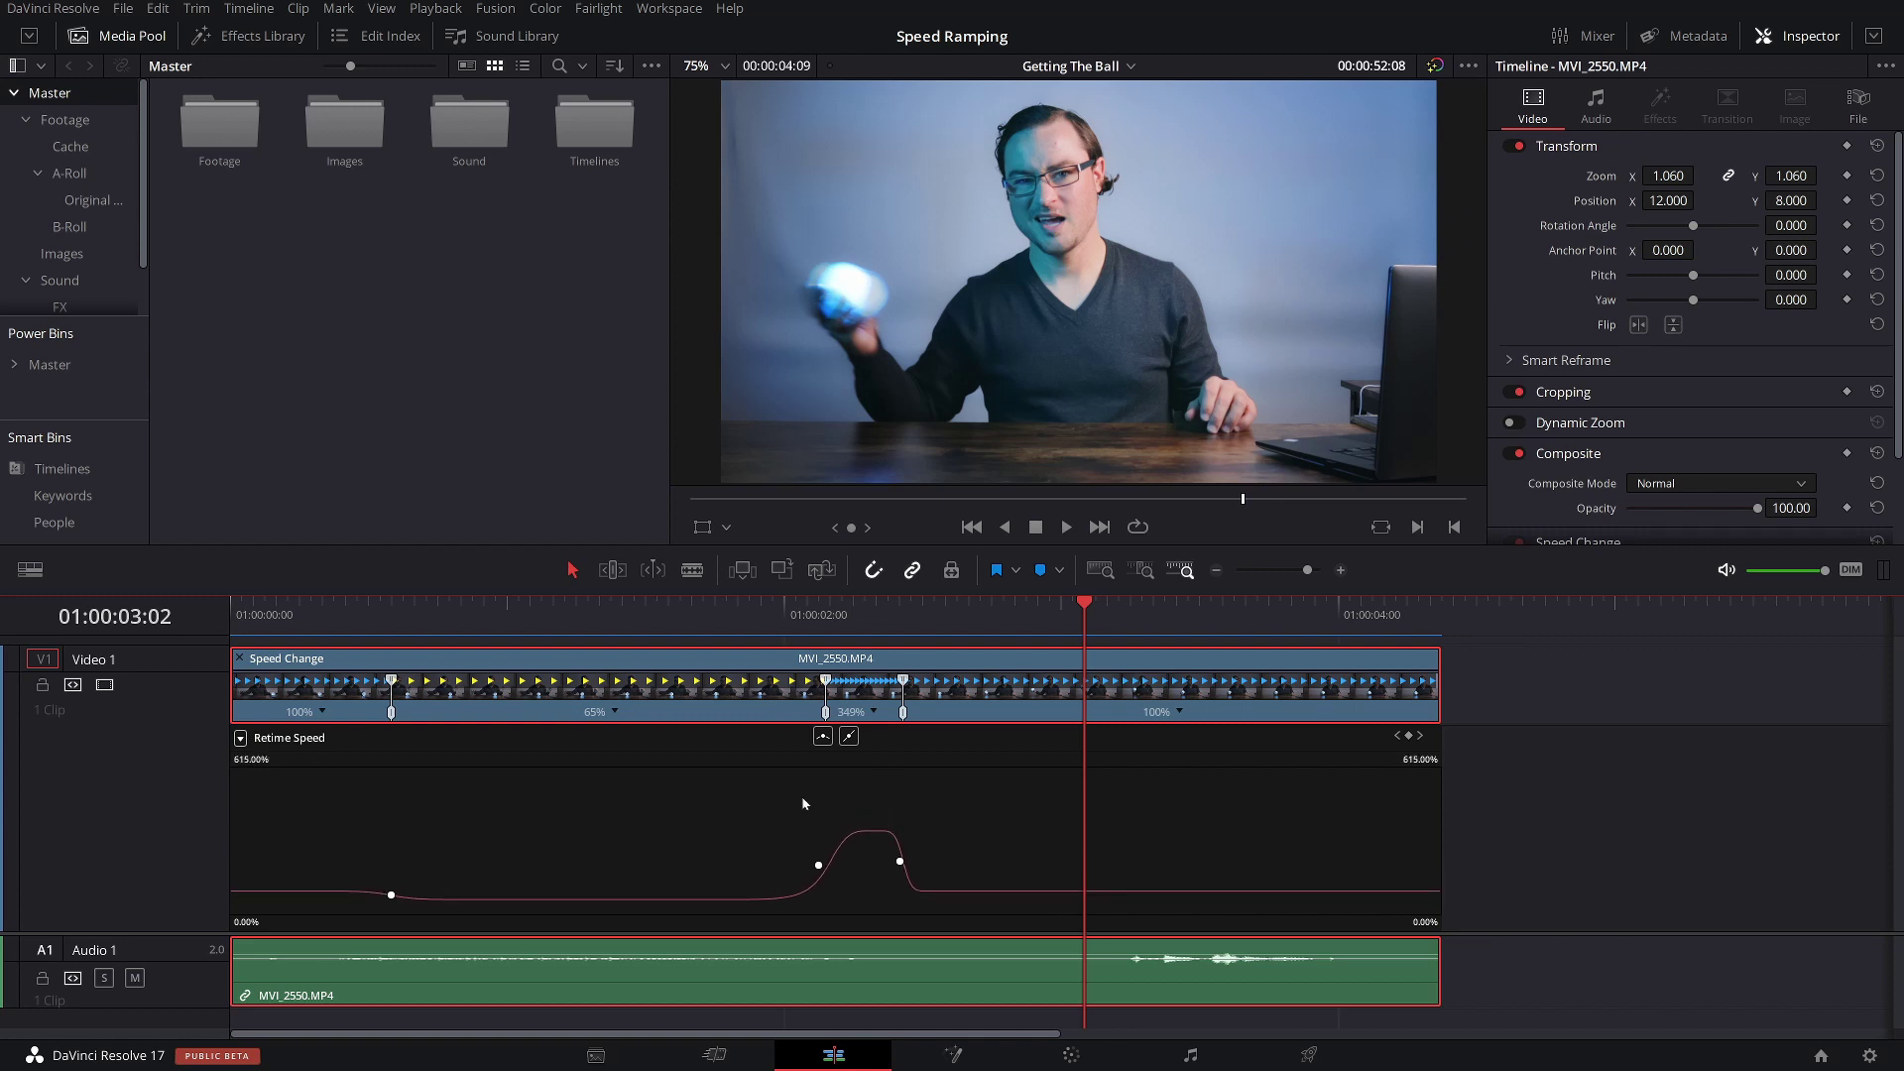
Try raising the fast section above 349%, undo it, and return the playhead to the clip start
{"action": "left_click_drag", "start_coordinate": [873, 831], "coordinate": [887, 775]}
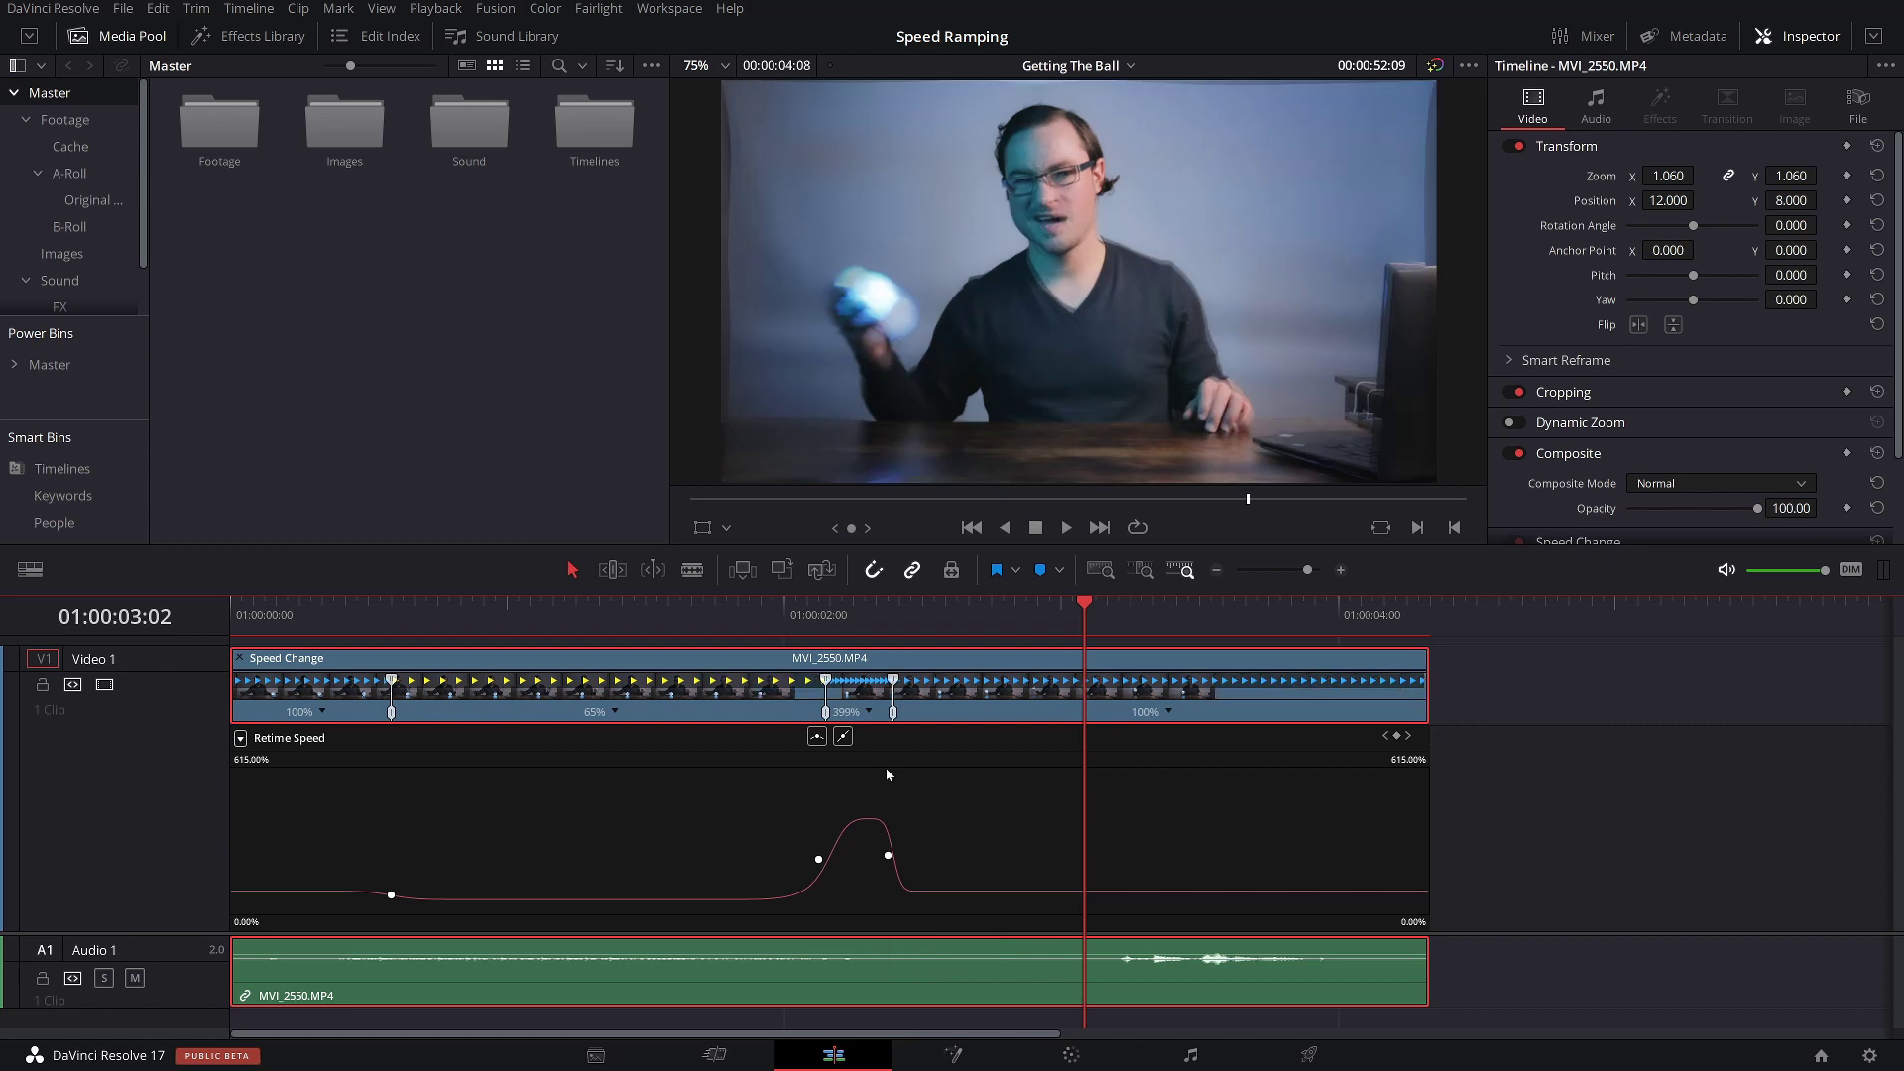
{"action": "key", "text": "ctrl+z"}
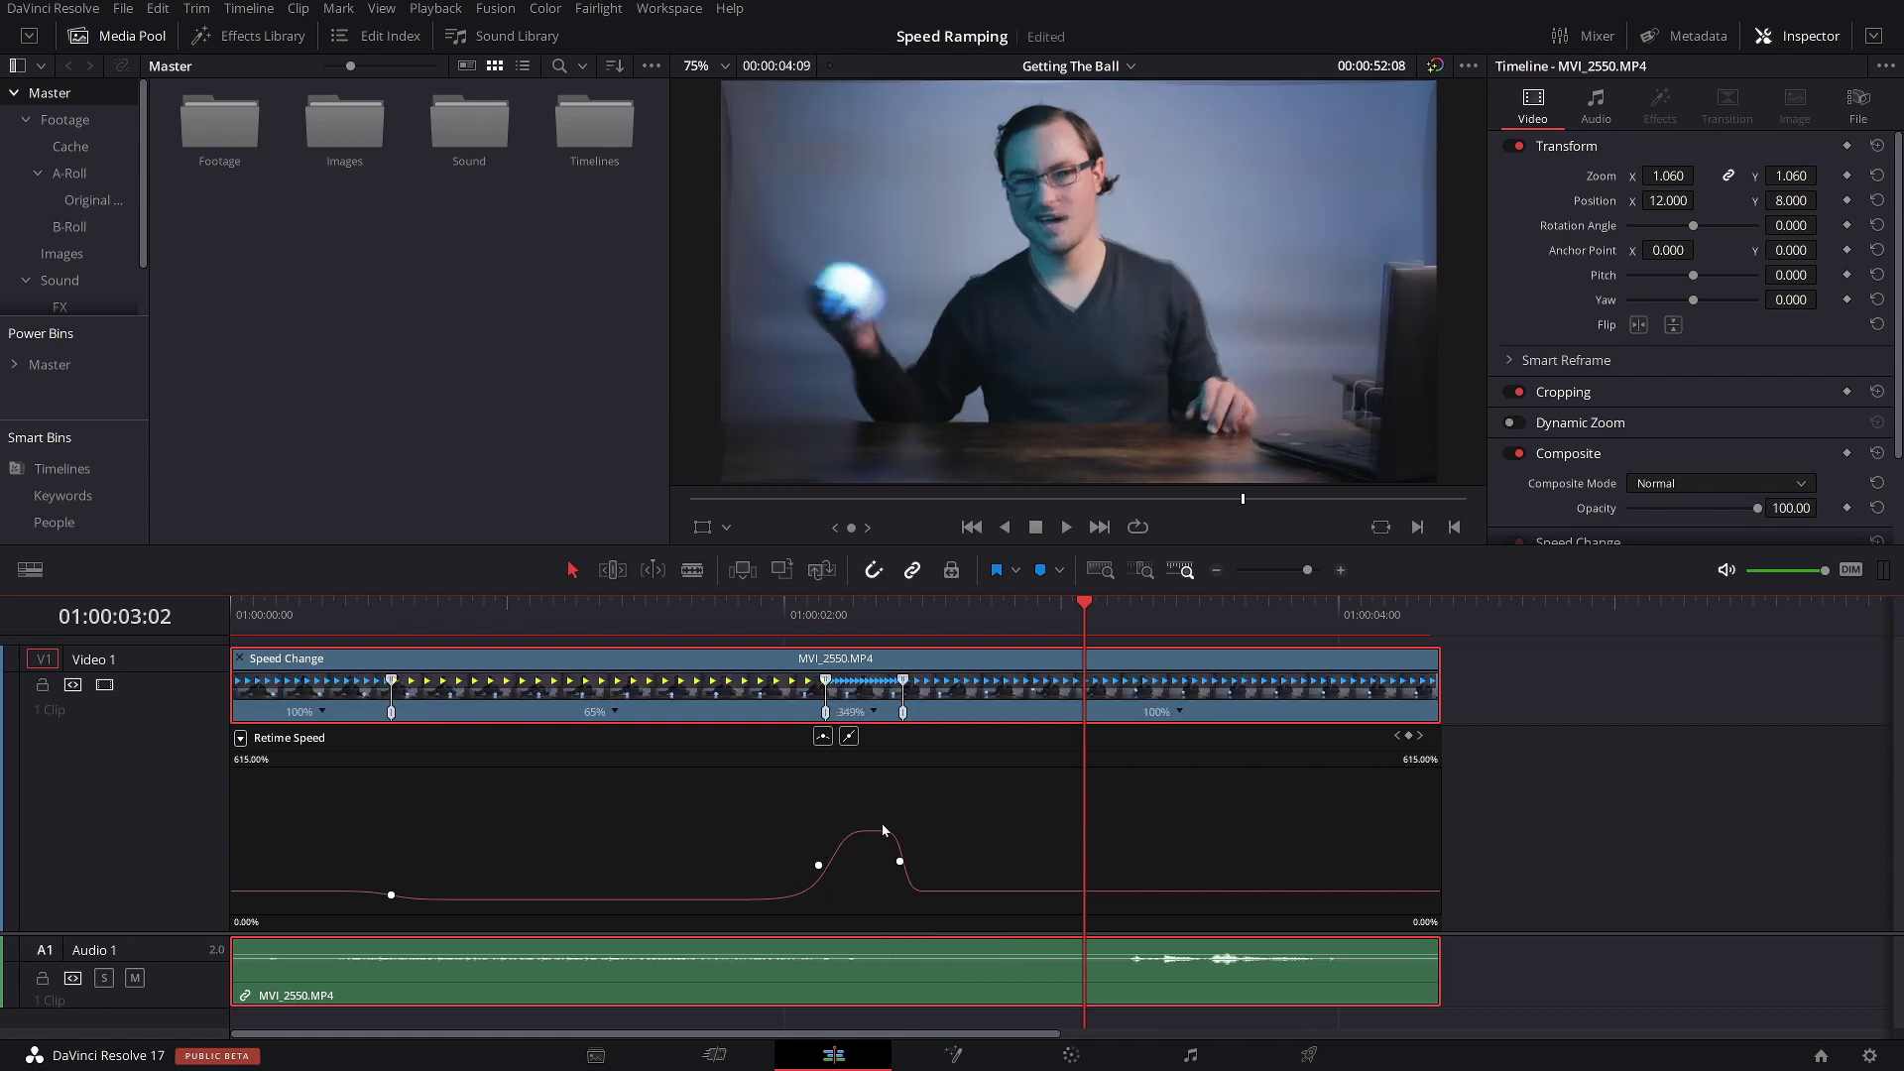
{"action": "left_click", "coordinate": [1497, 760]}
{"action": "key", "text": "Home"}
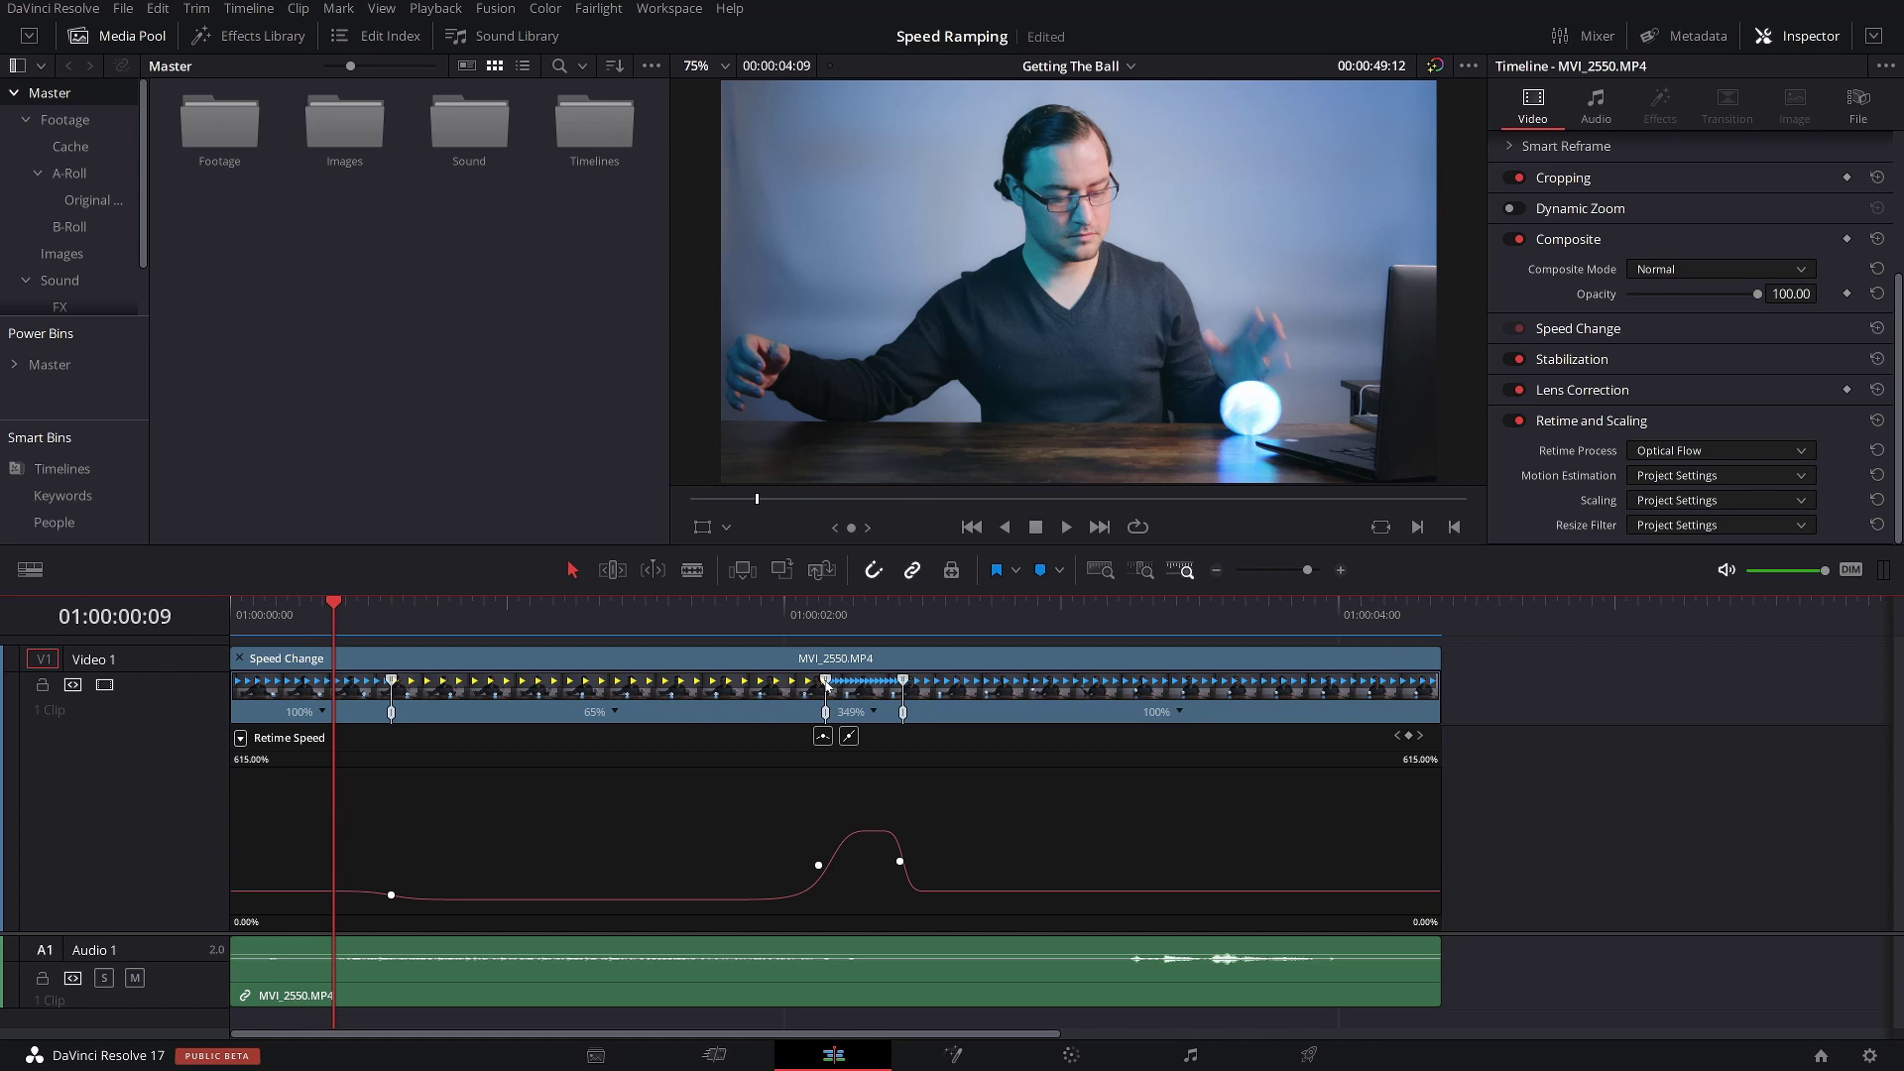
Slow the section before the fast burst from 65% to 40% and start playback
{"action": "left_click_drag", "start_coordinate": [828, 681], "coordinate": [1103, 694]}
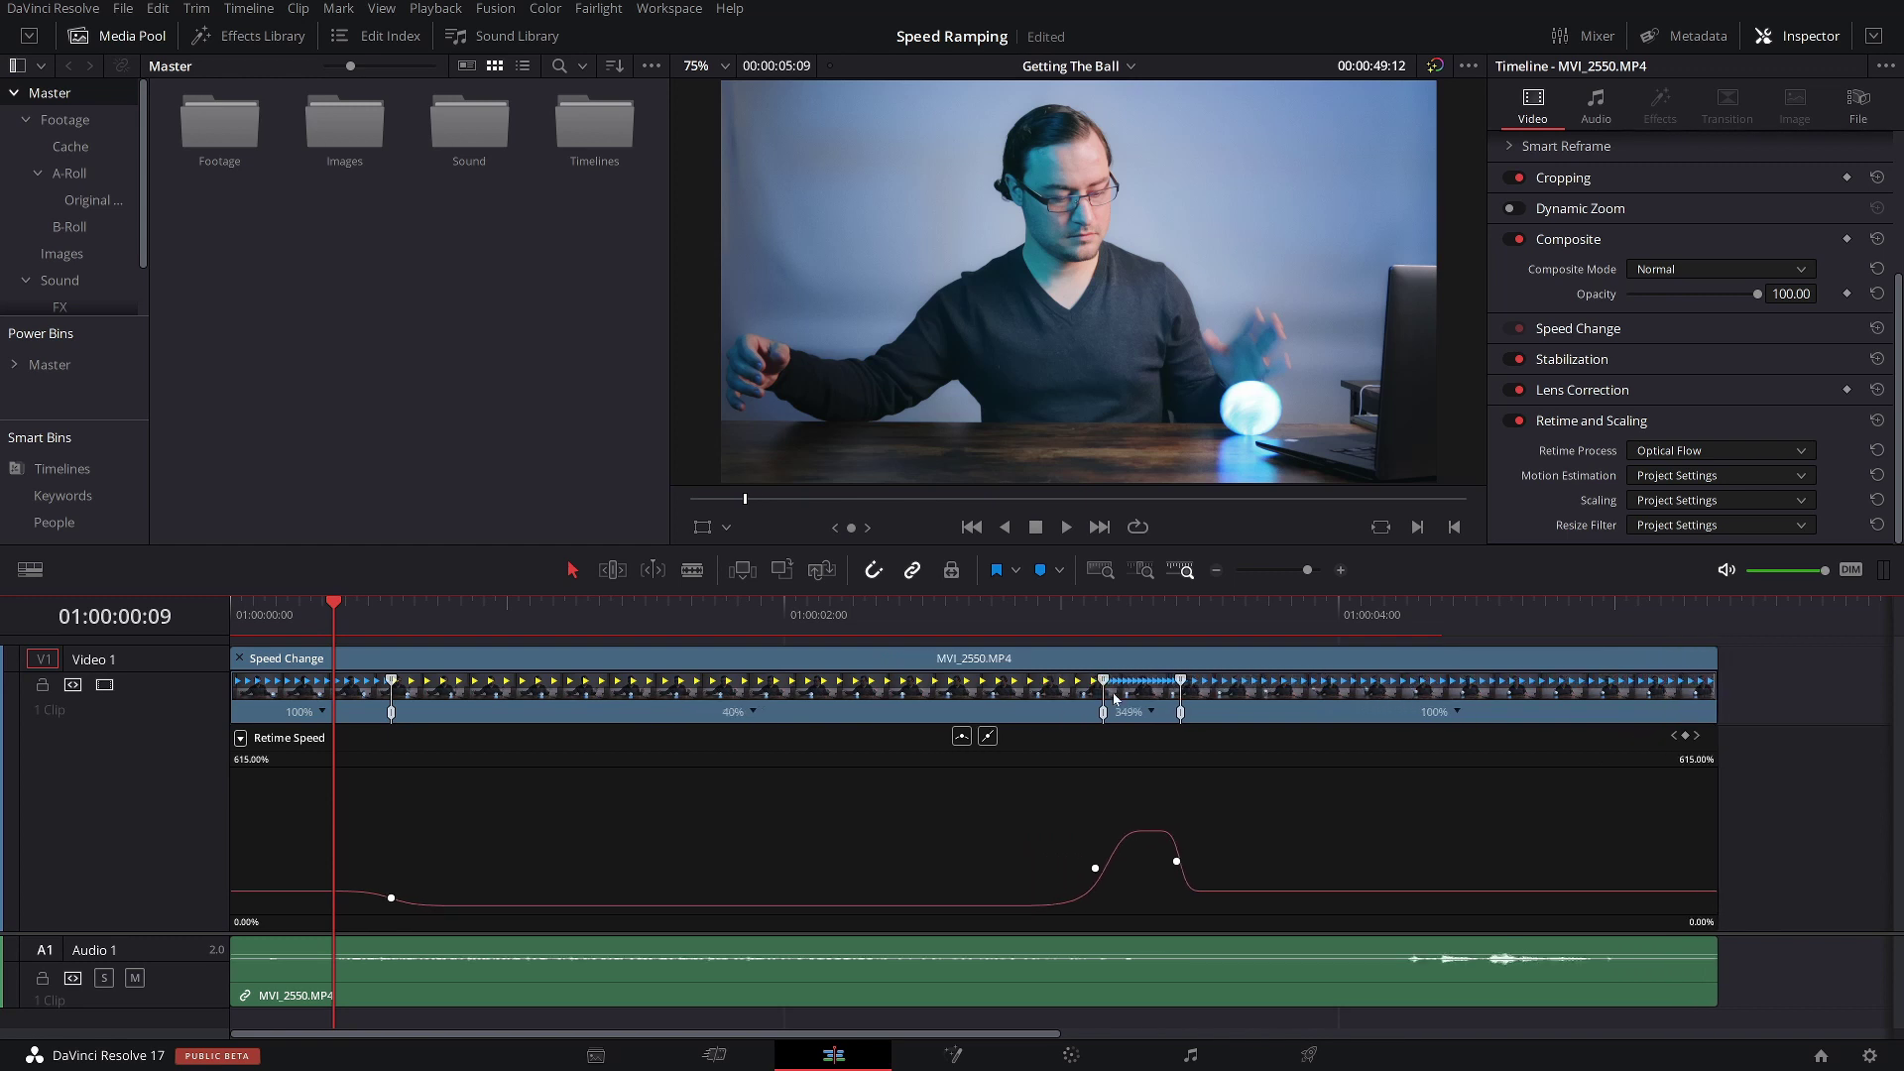
{"action": "left_click", "coordinate": [248, 617]}
{"action": "key", "text": "space"}
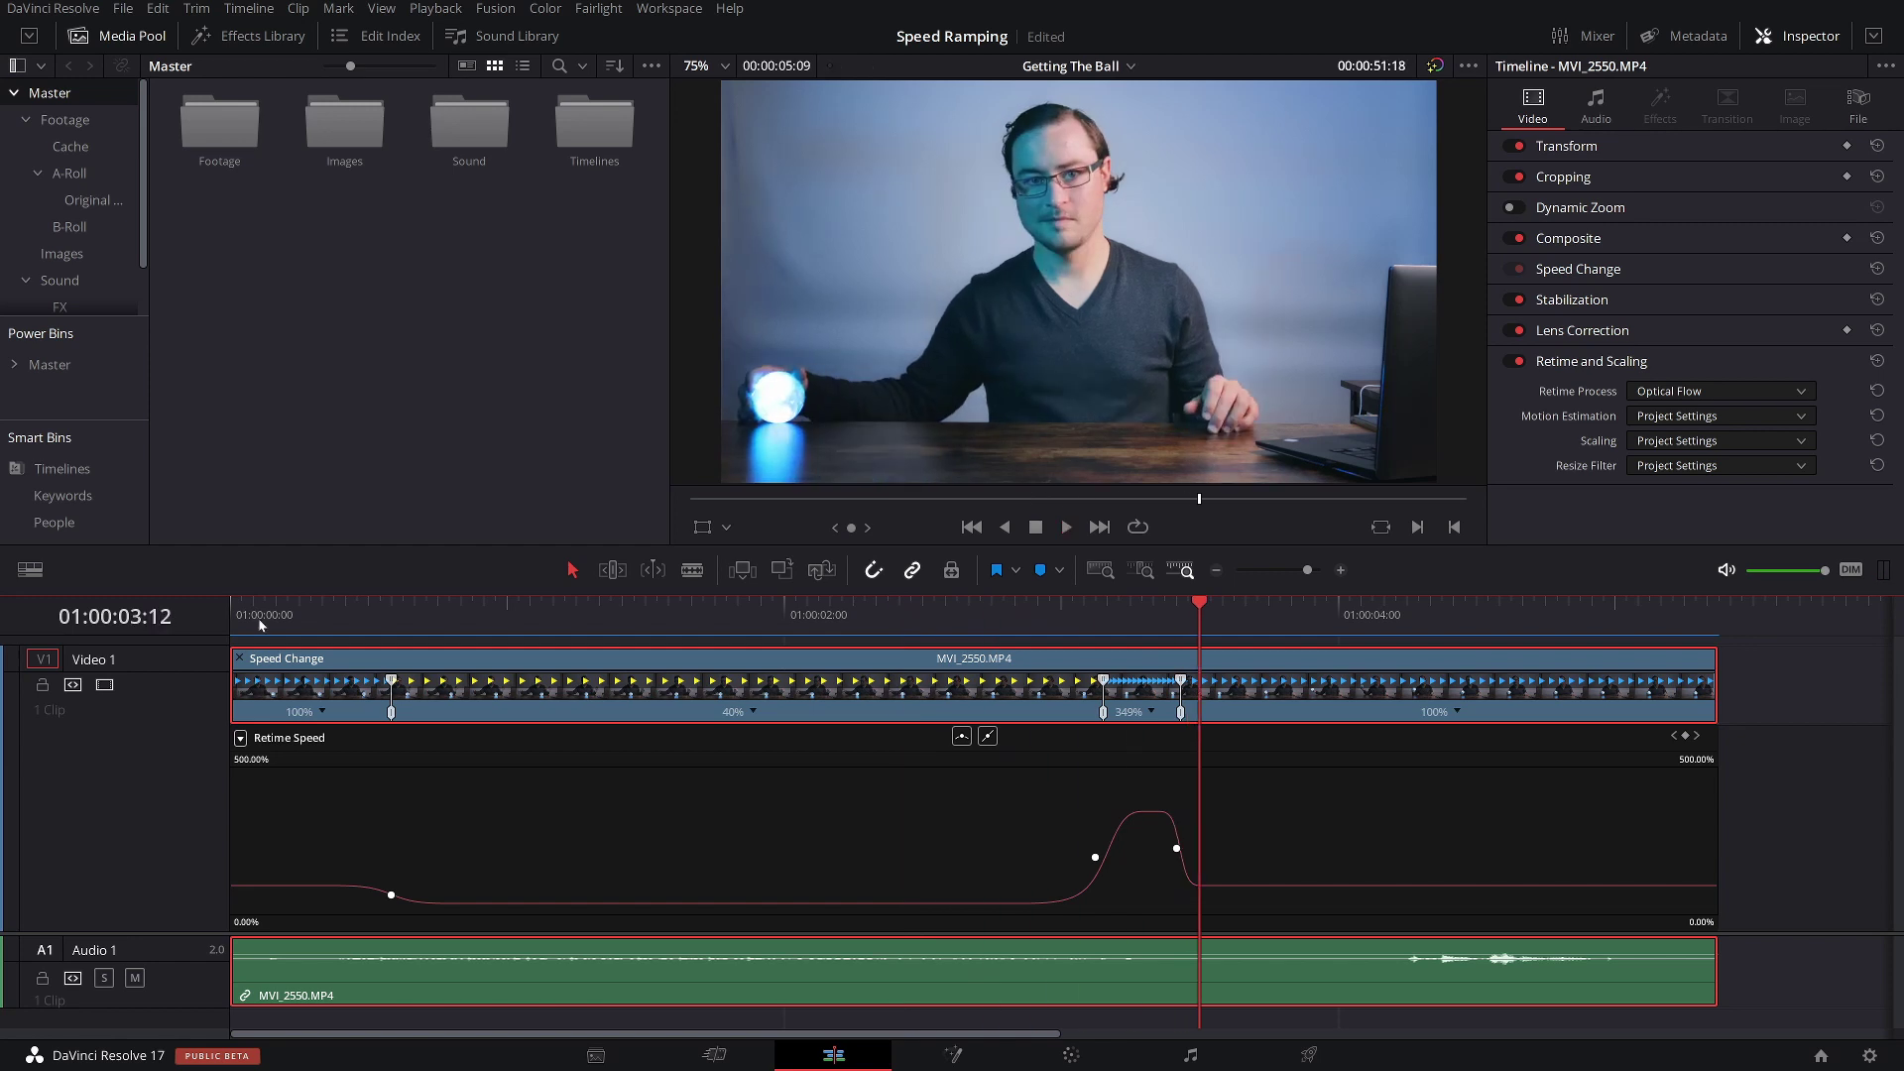
Replay the ramp from the start and scrub through the 40% slow-motion section
{"action": "left_click", "coordinate": [258, 617]}
{"action": "key", "text": "space"}
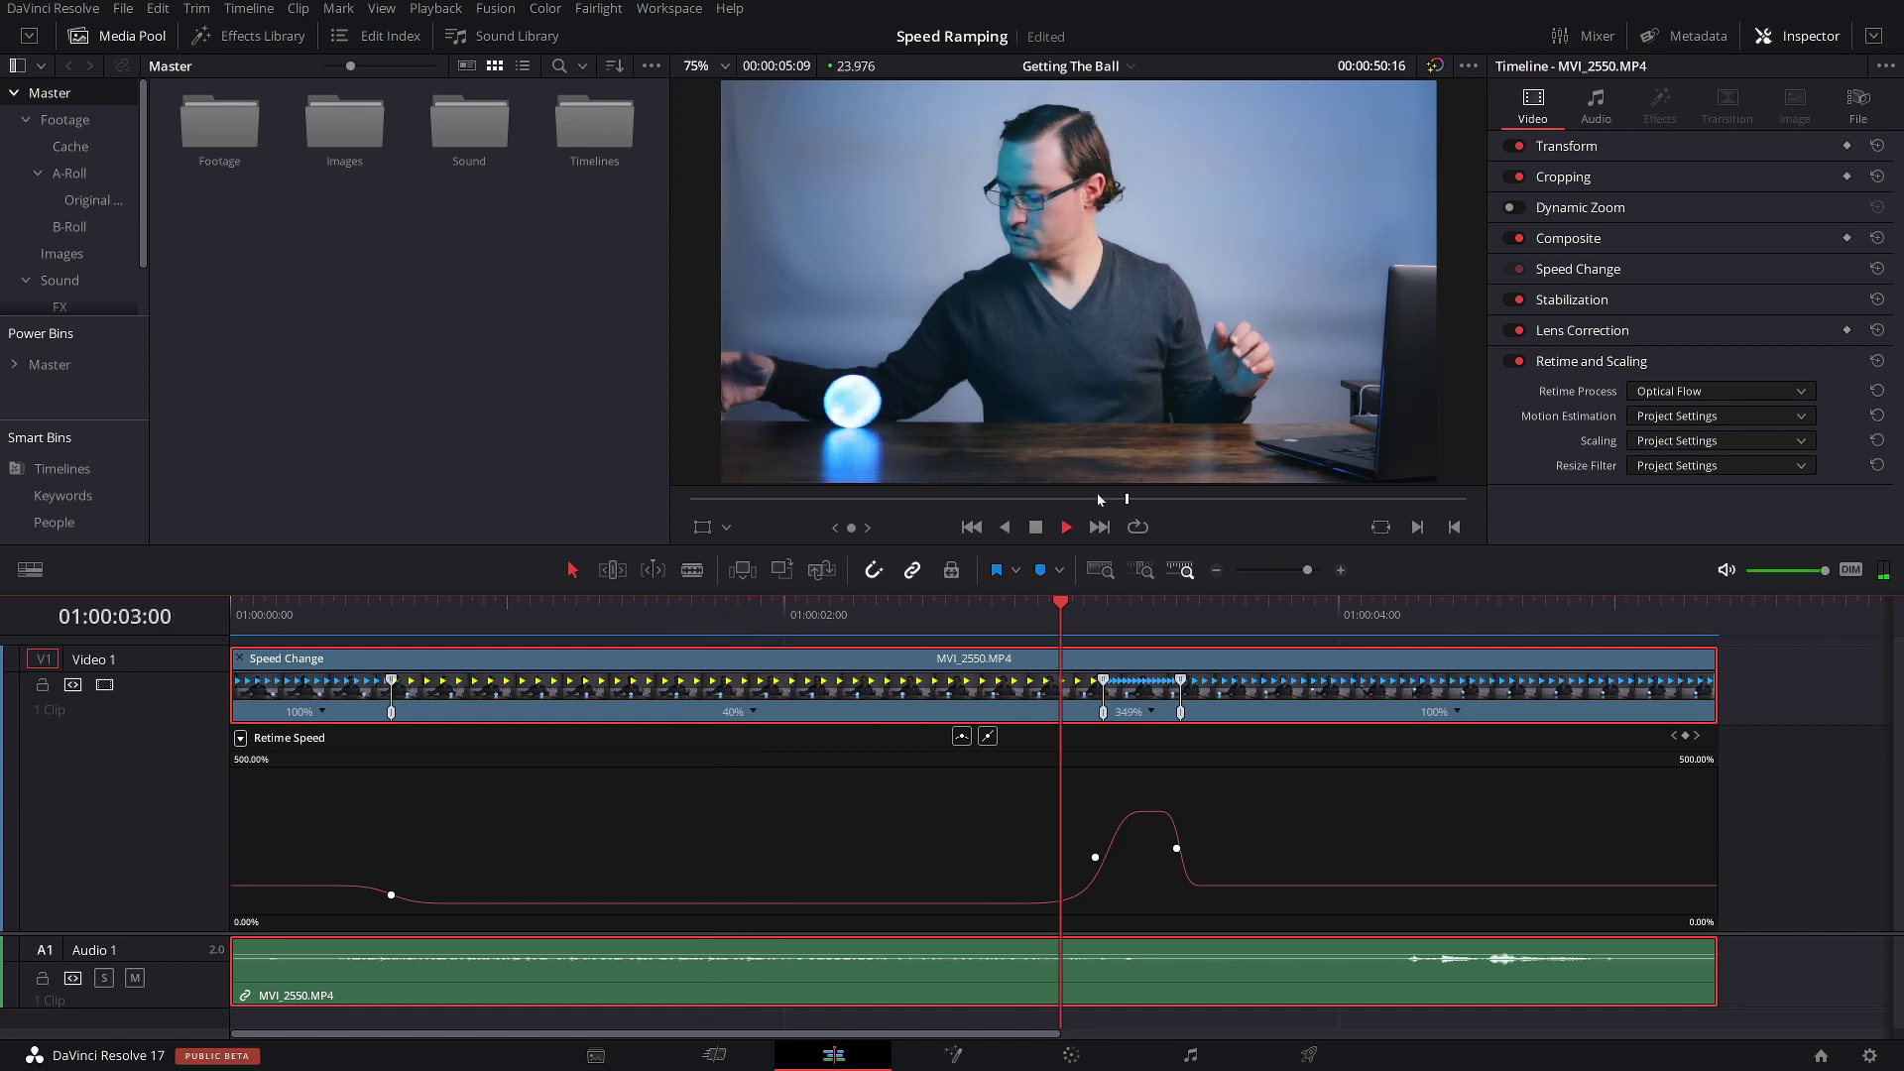
{"action": "key", "text": "space"}
{"action": "left_click_drag", "start_coordinate": [658, 634], "coordinate": [508, 627]}
{"action": "key", "text": "space"}
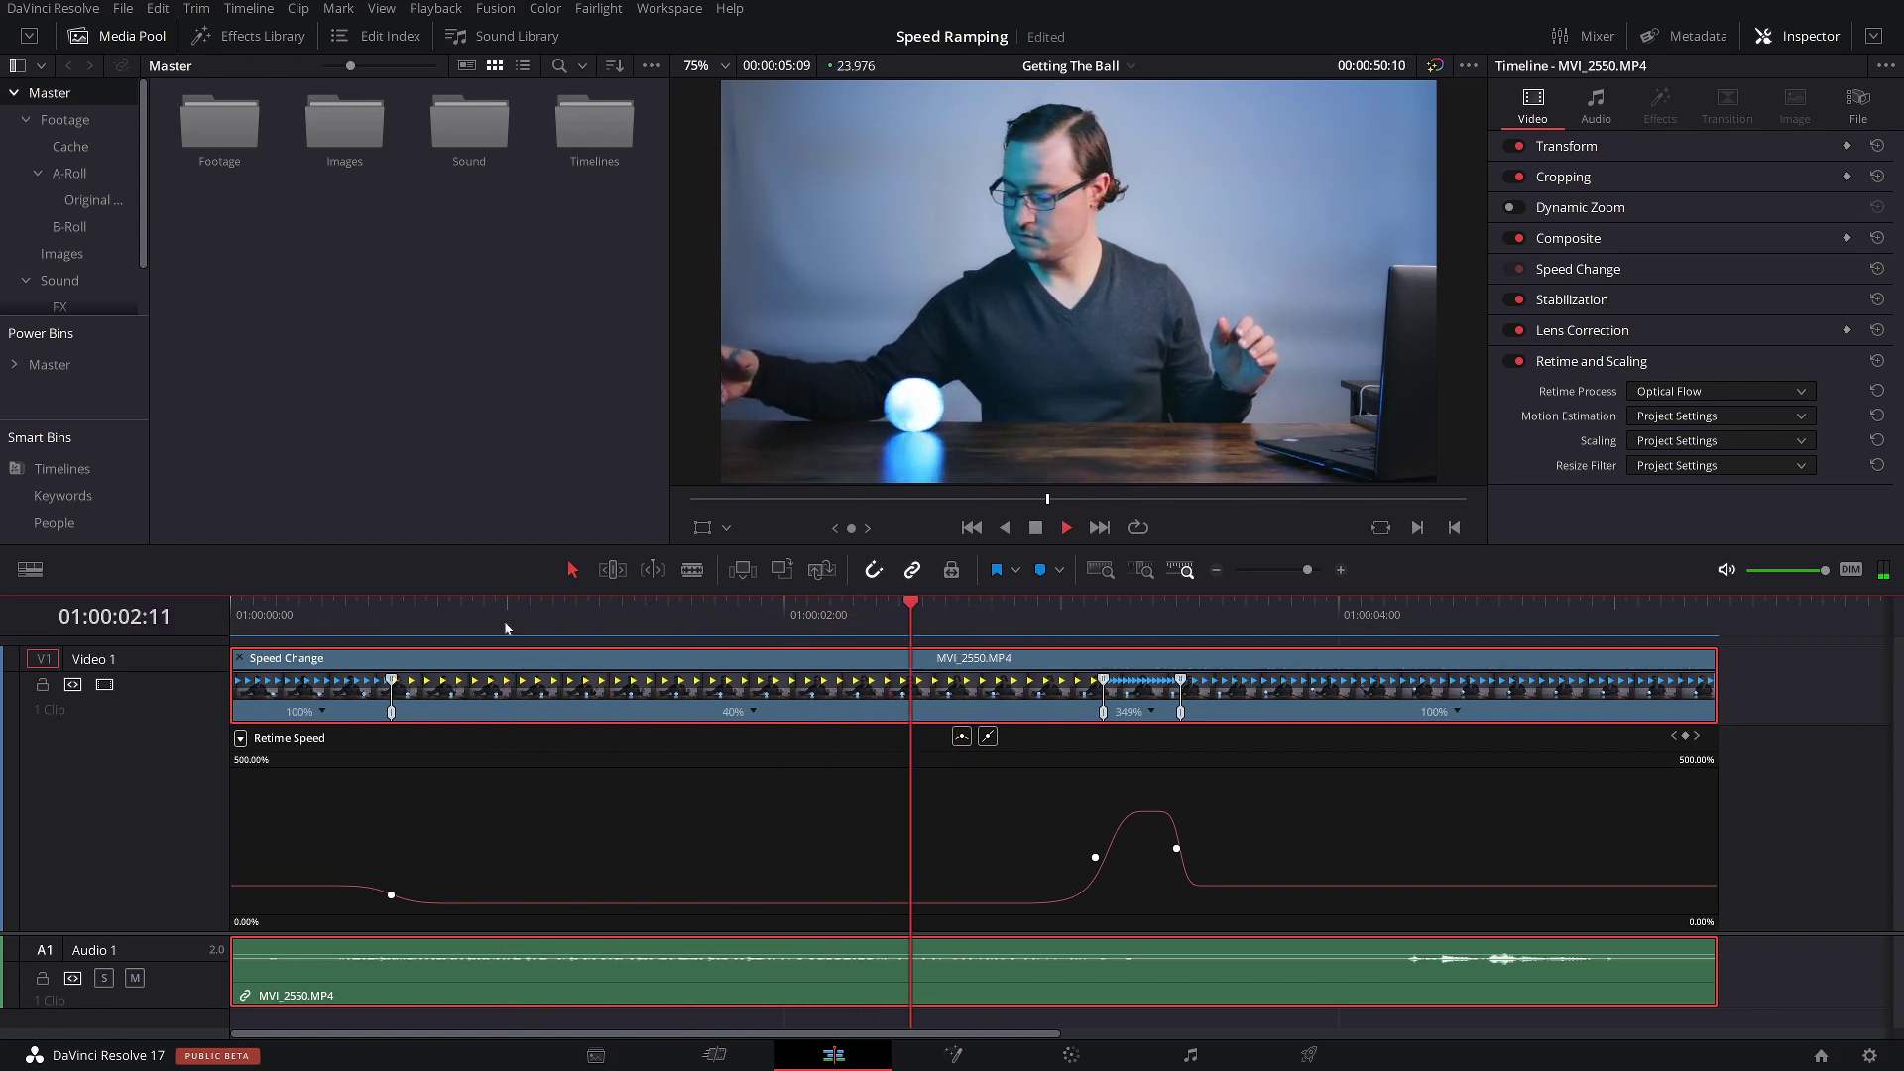
{"action": "key", "text": "space"}
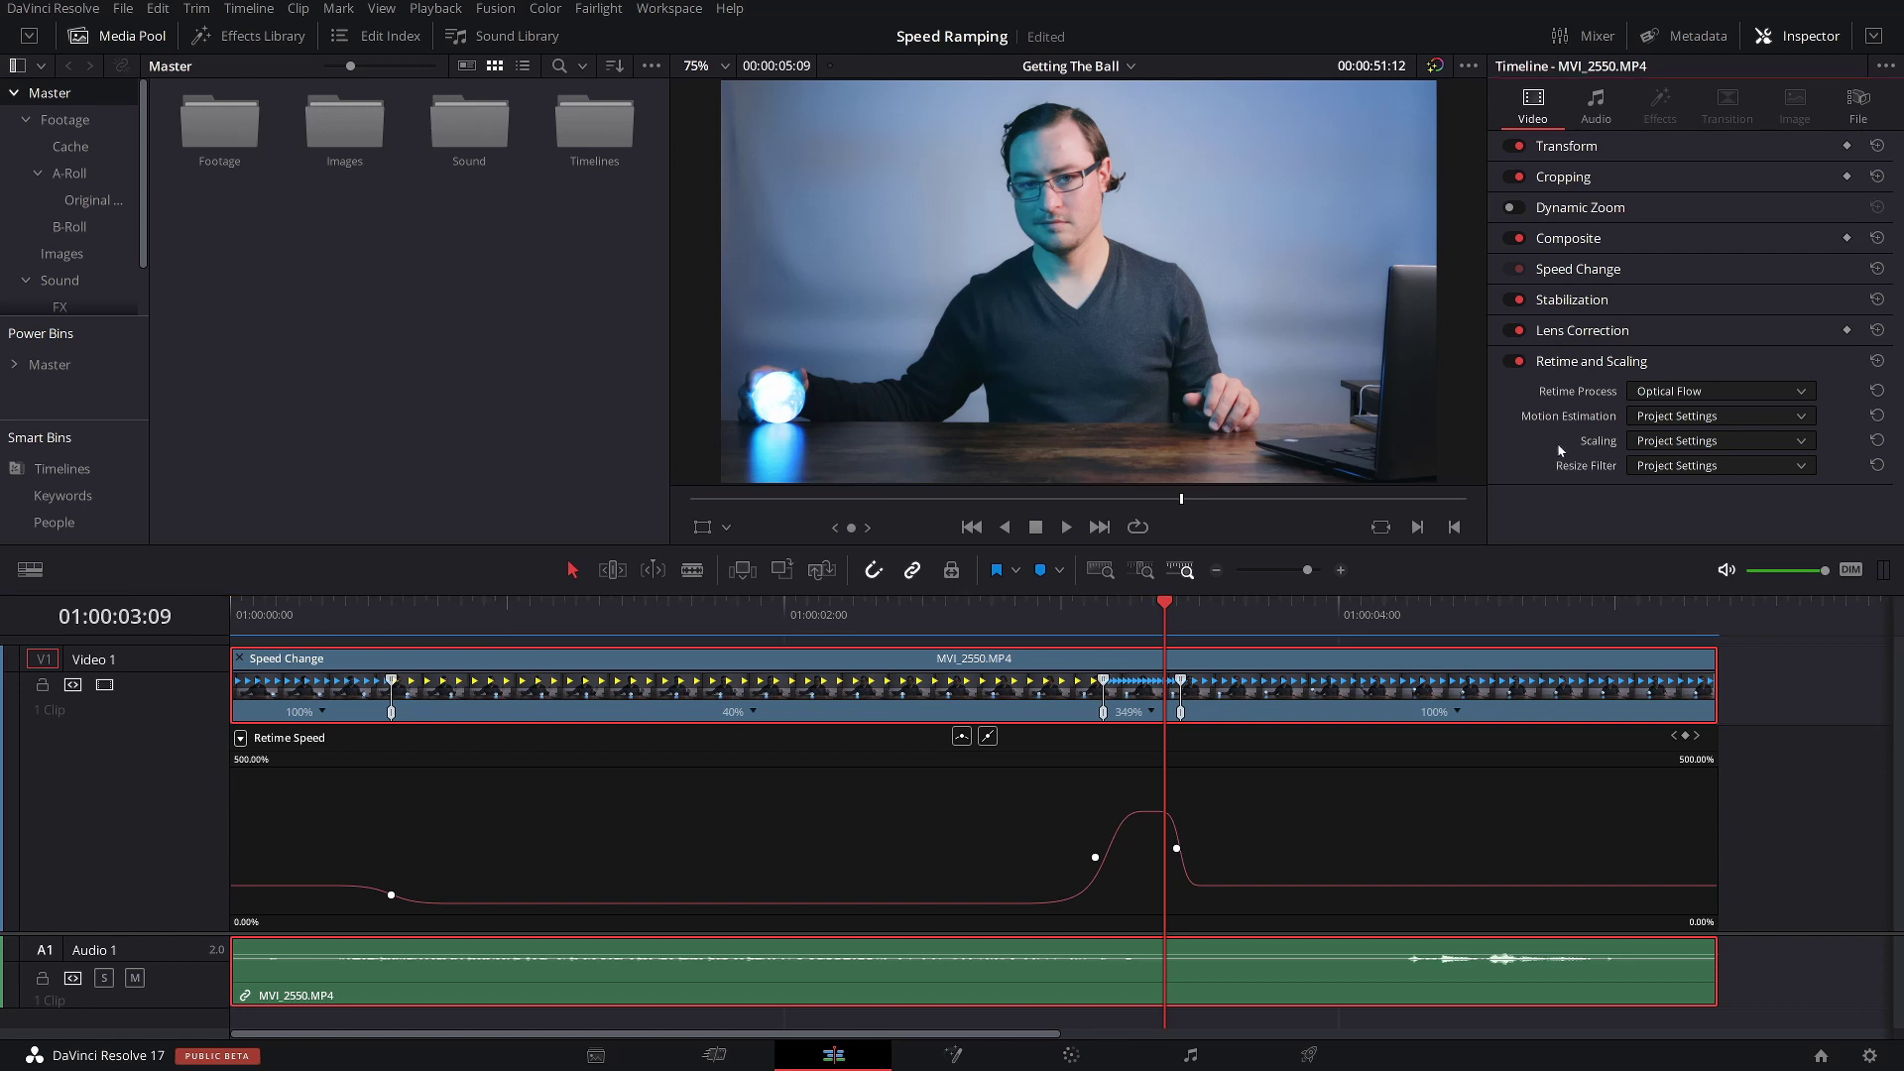
Set motion estimation to Speed Warp and delete the selected clip's render cache
{"action": "left_click", "coordinate": [1691, 422]}
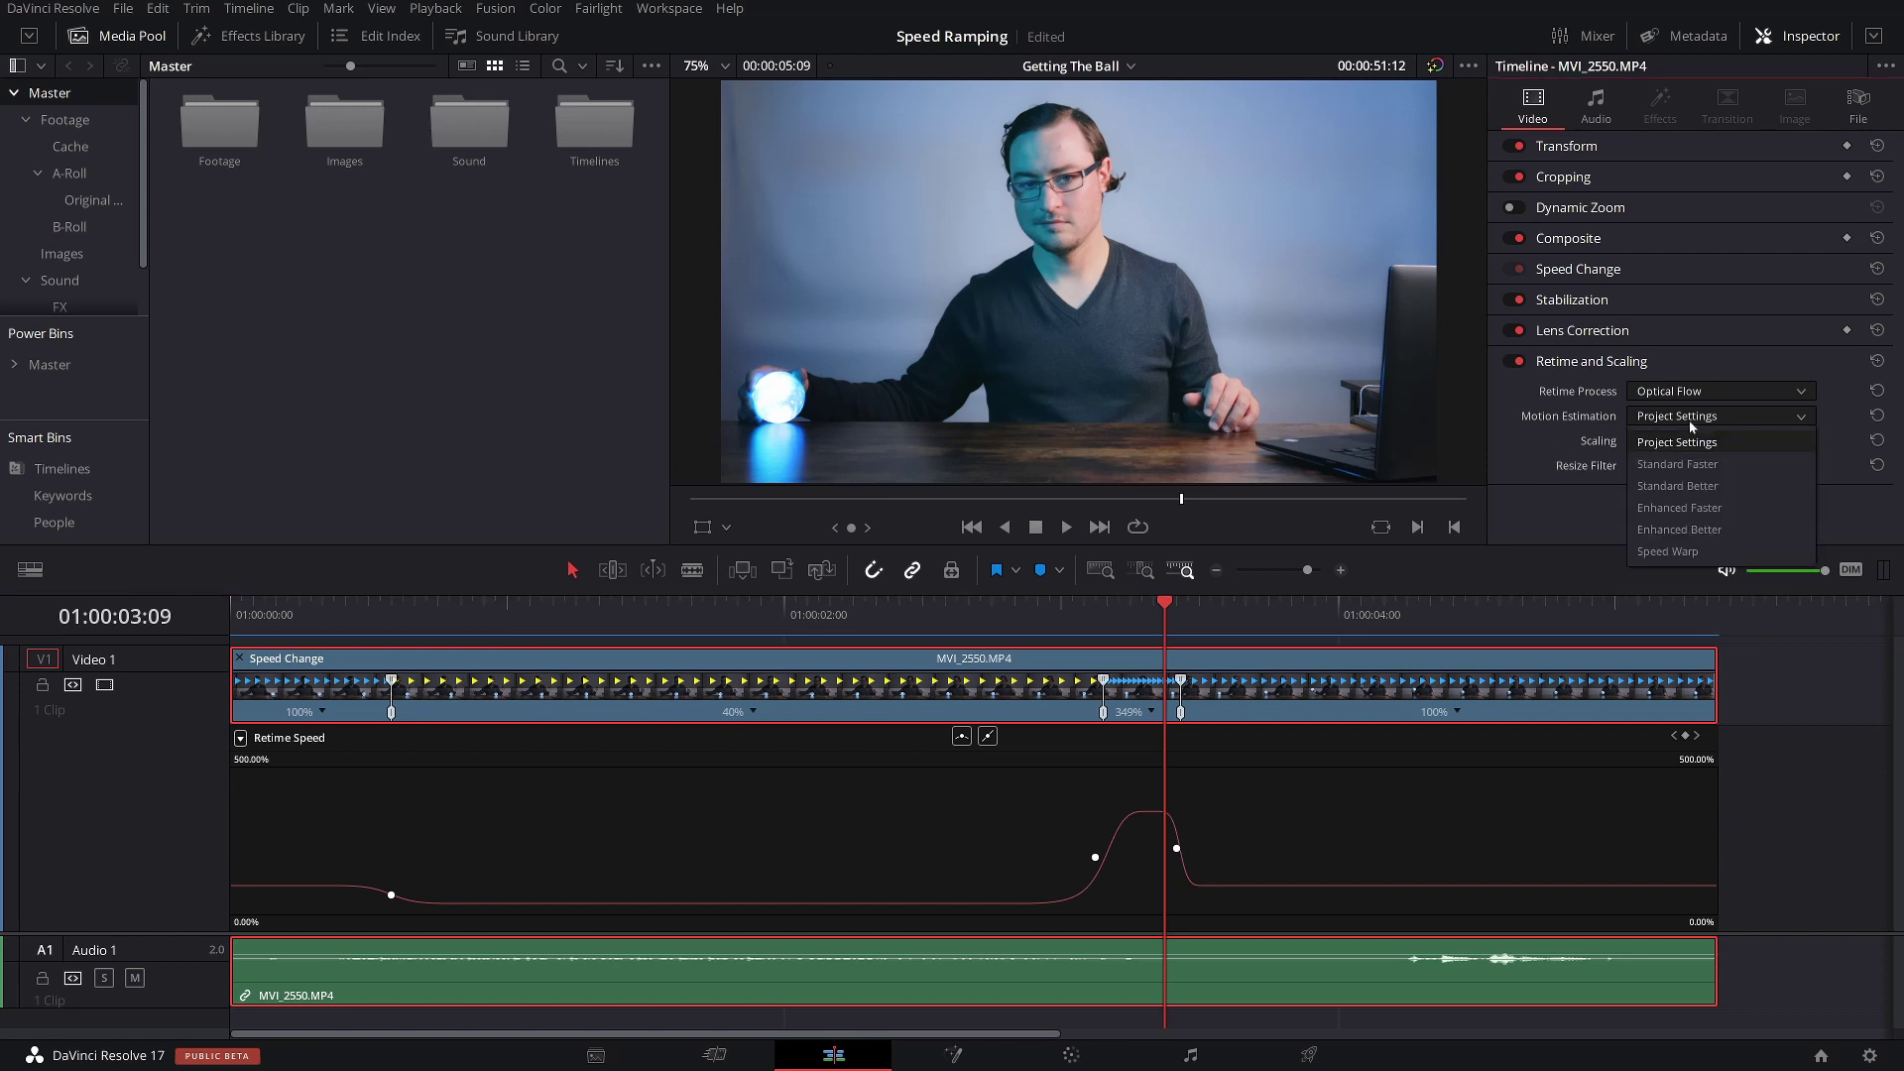
{"action": "left_click", "coordinate": [1700, 560]}
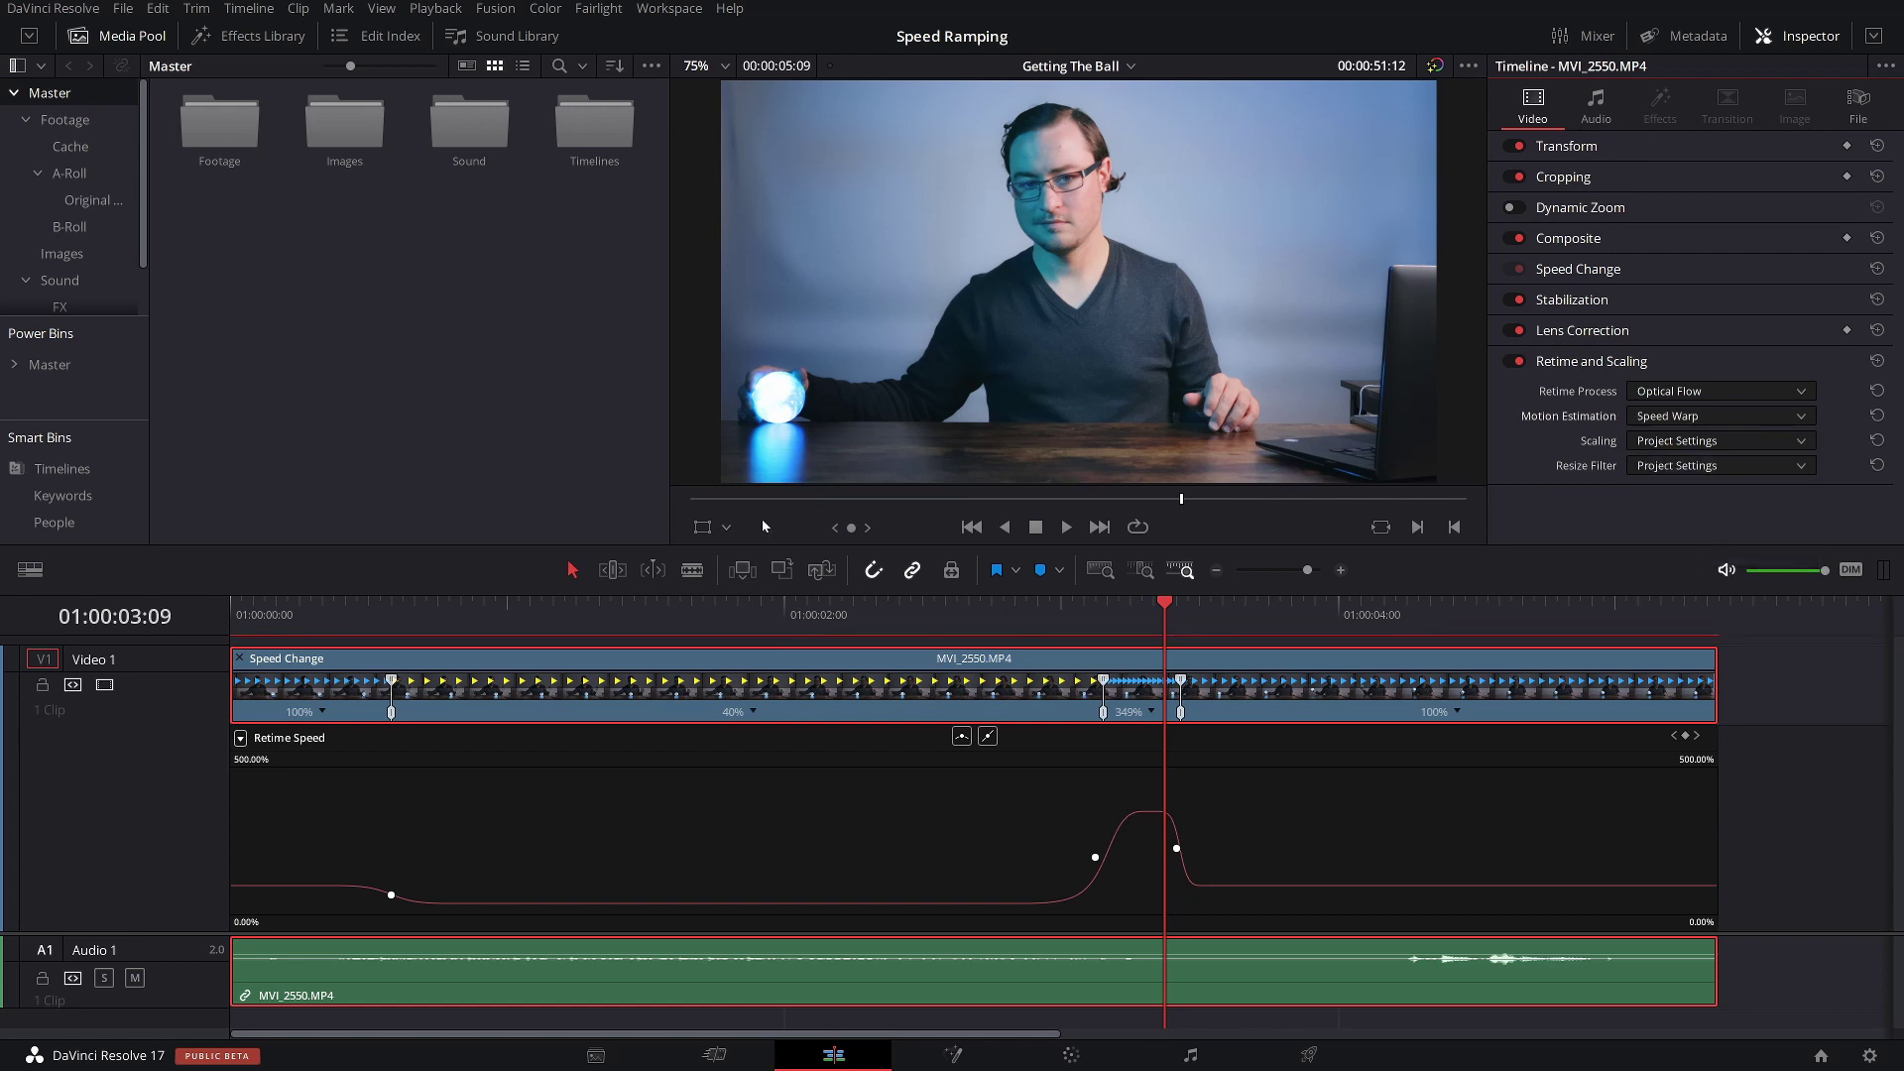
{"action": "left_click", "coordinate": [436, 8]}
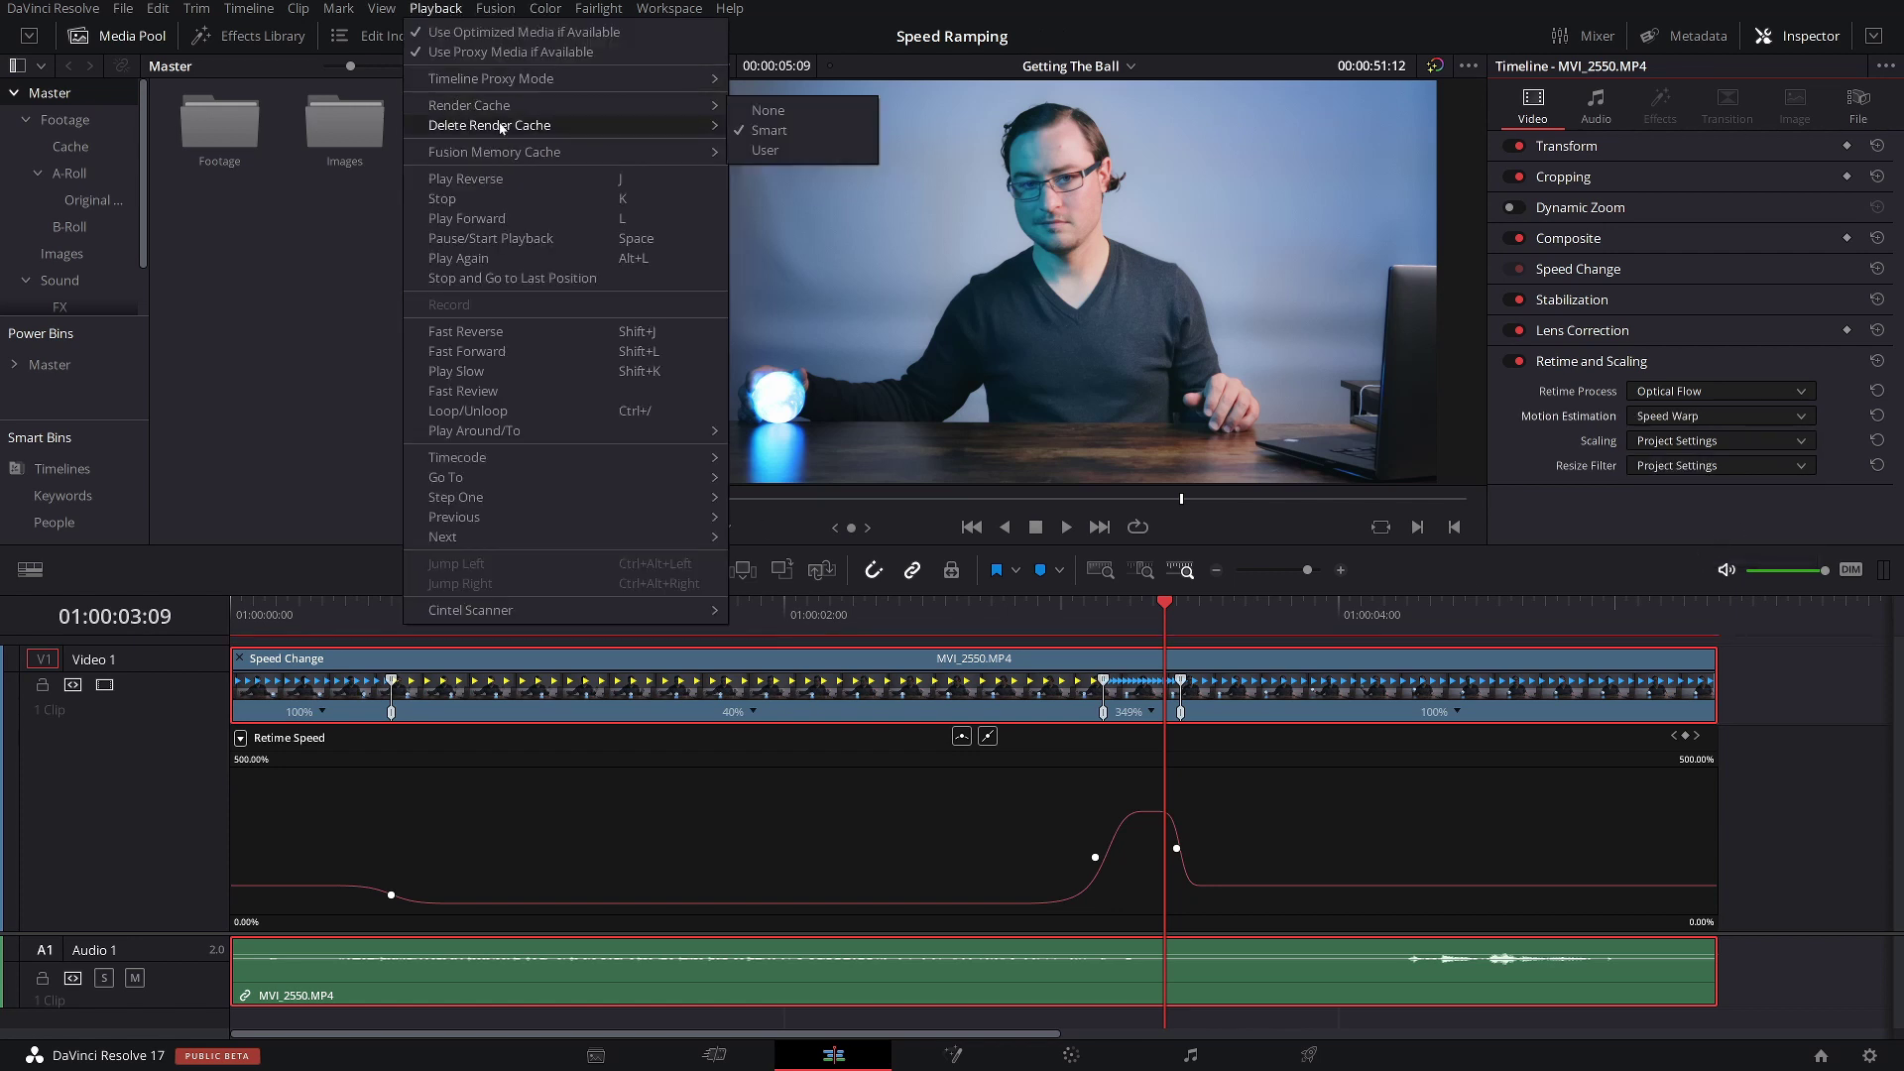
{"action": "mouse_move", "coordinate": [632, 126]}
{"action": "left_click", "coordinate": [793, 171]}
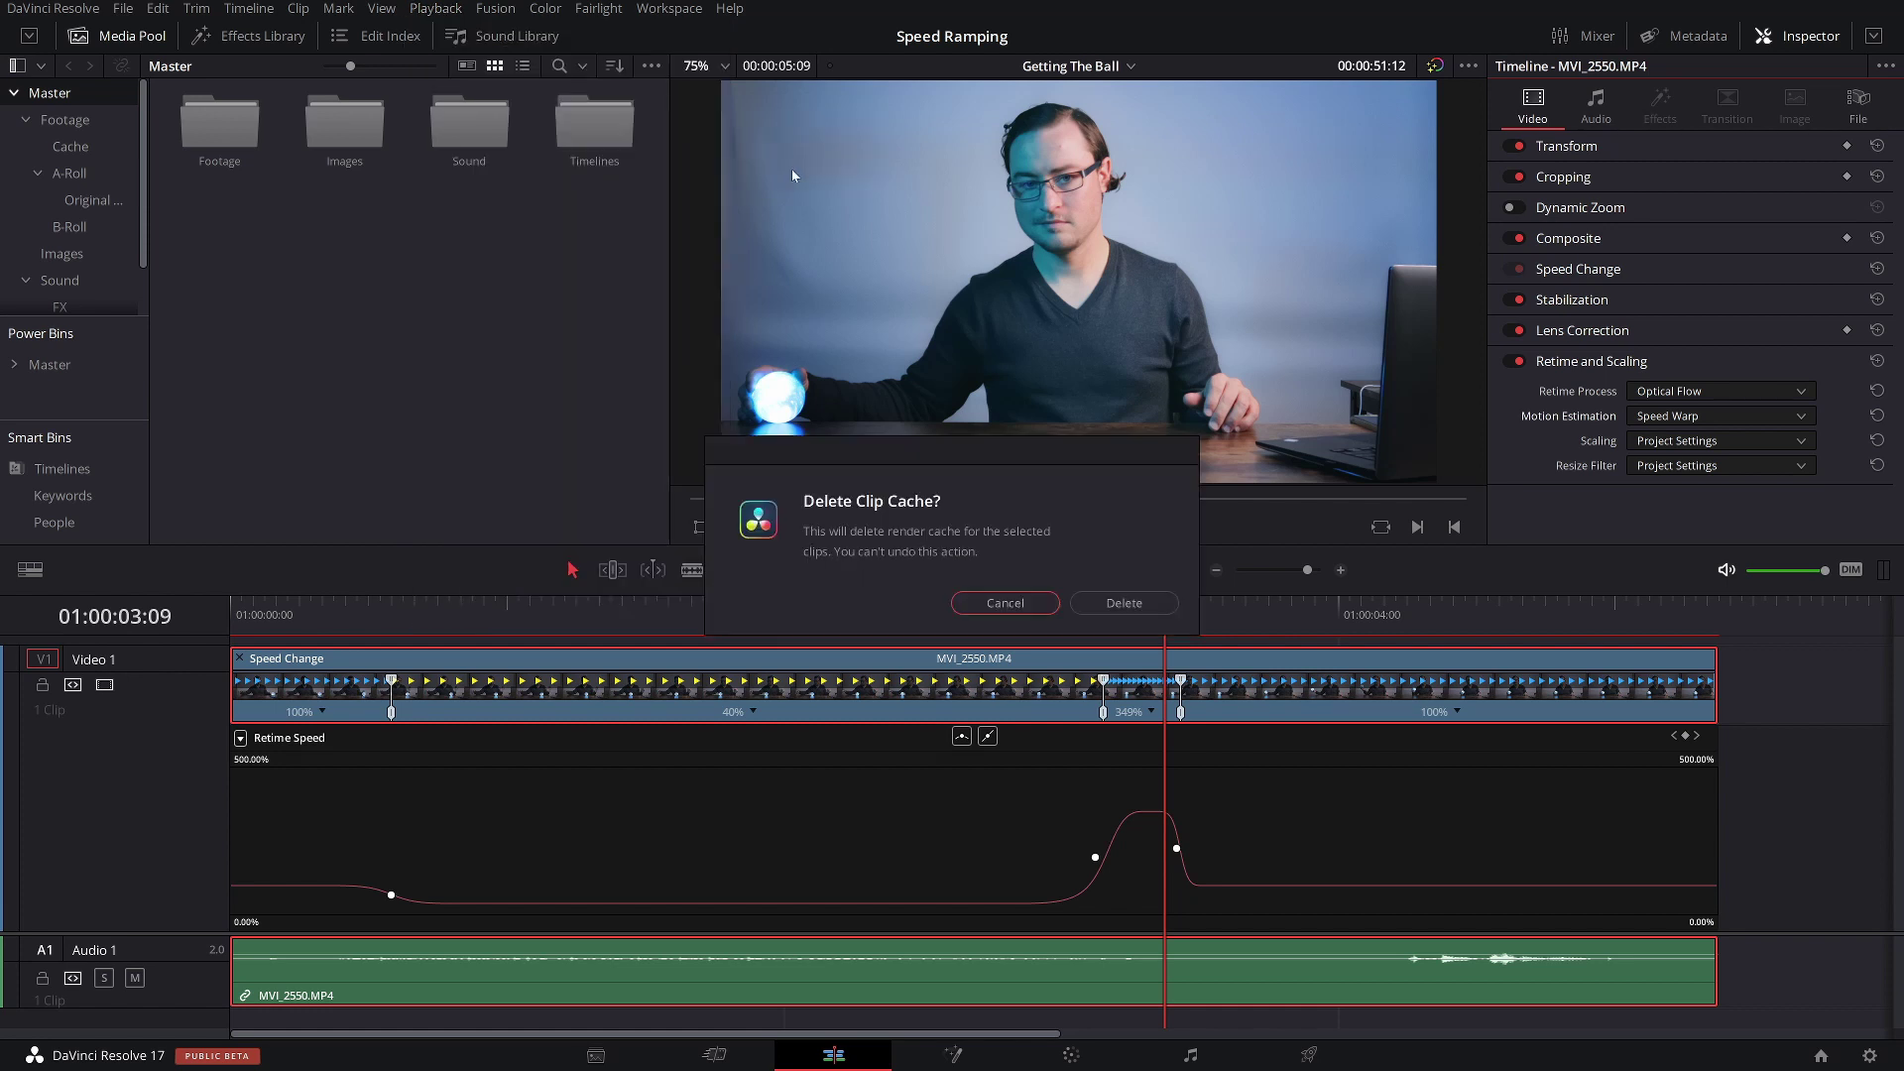
{"action": "left_click", "coordinate": [1167, 601]}
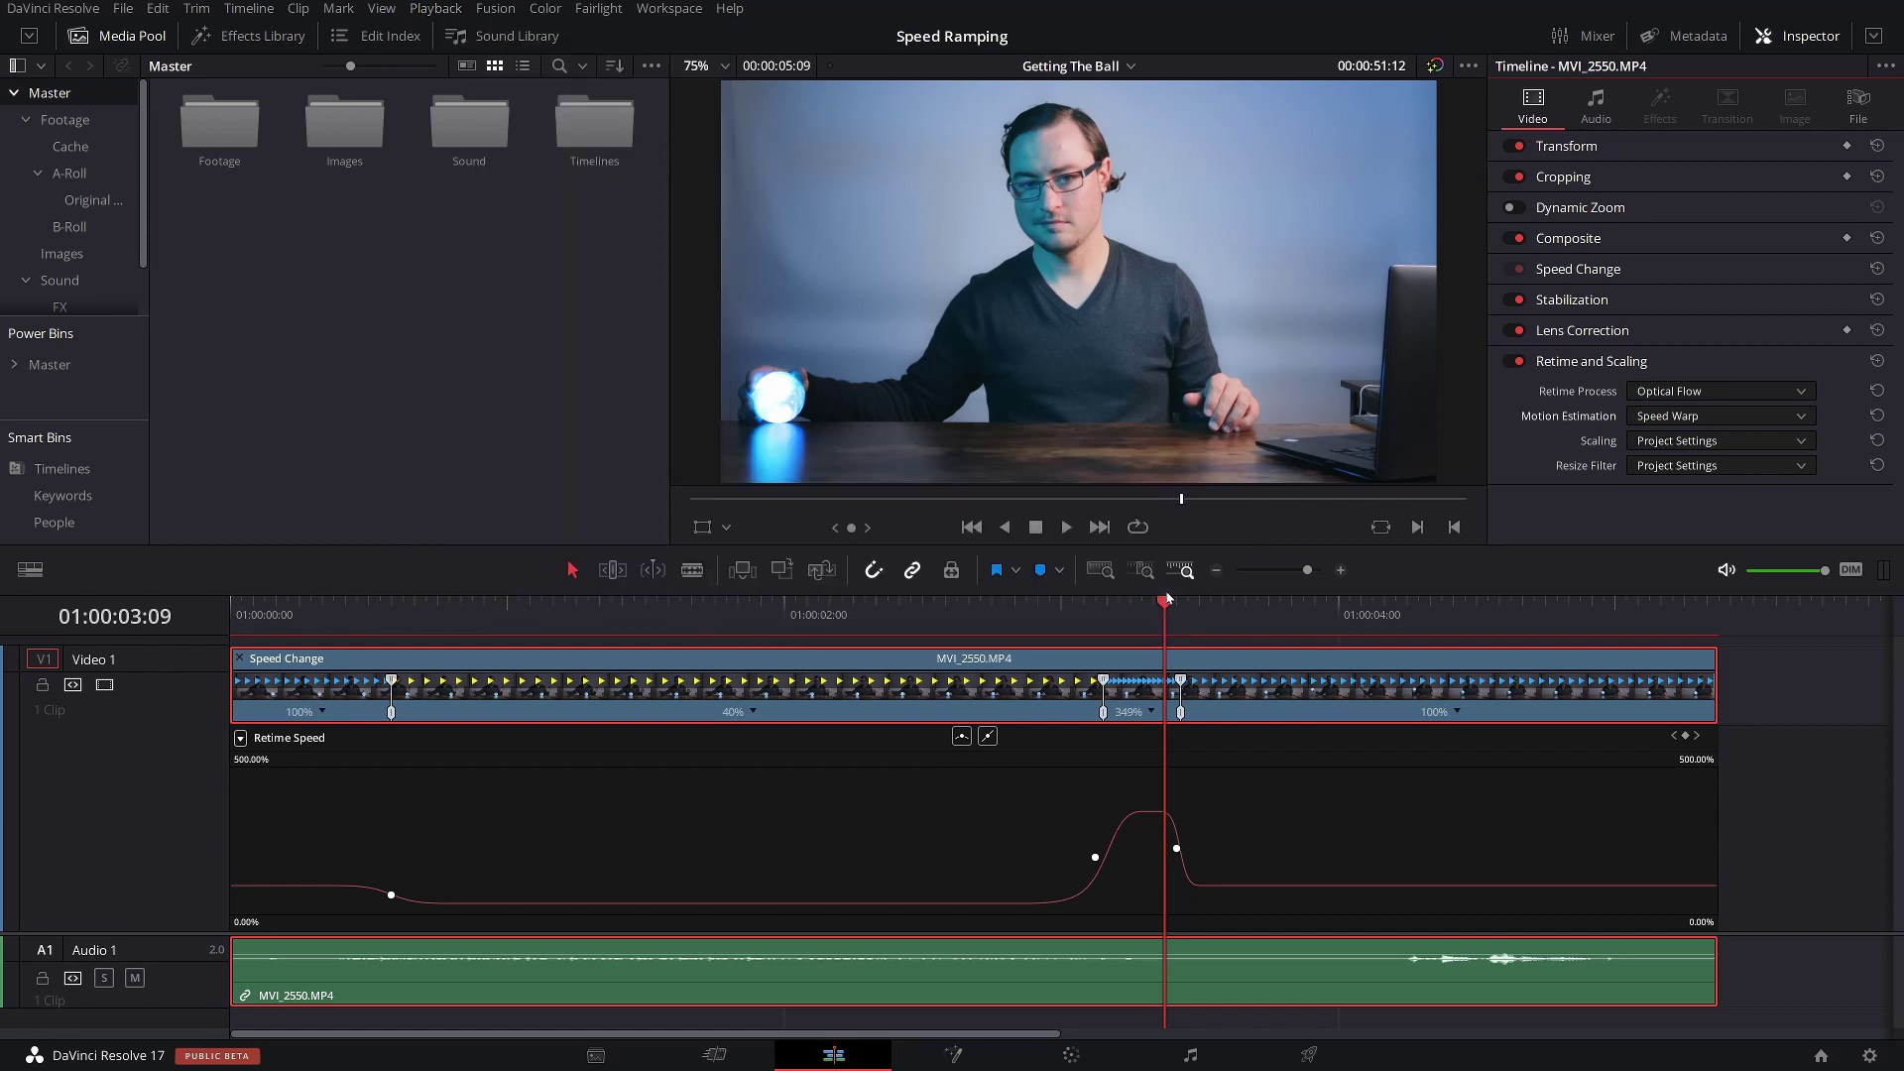
Select the first speed keyframe and play the Speed Warp ramp from the clip's first frame
{"action": "left_click", "coordinate": [392, 894]}
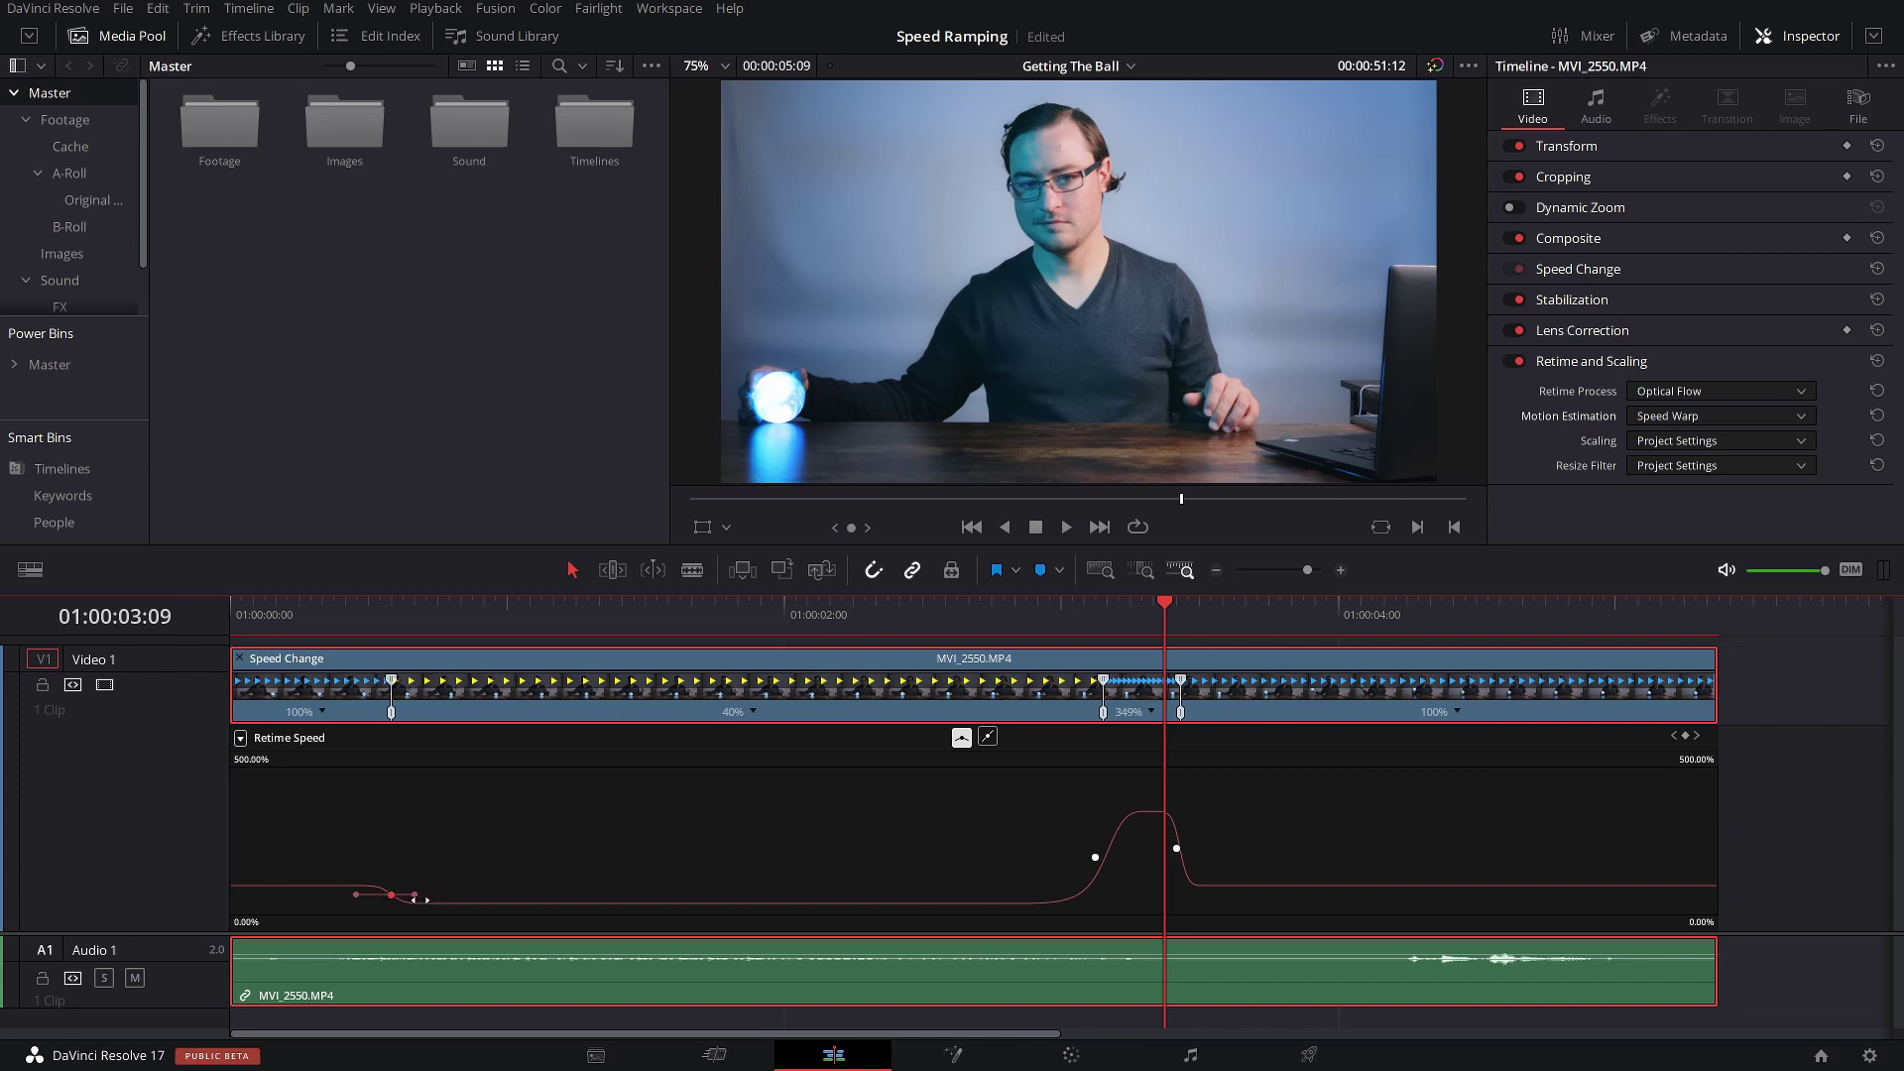
{"action": "left_click", "coordinate": [1792, 819]}
{"action": "key", "text": "Home"}
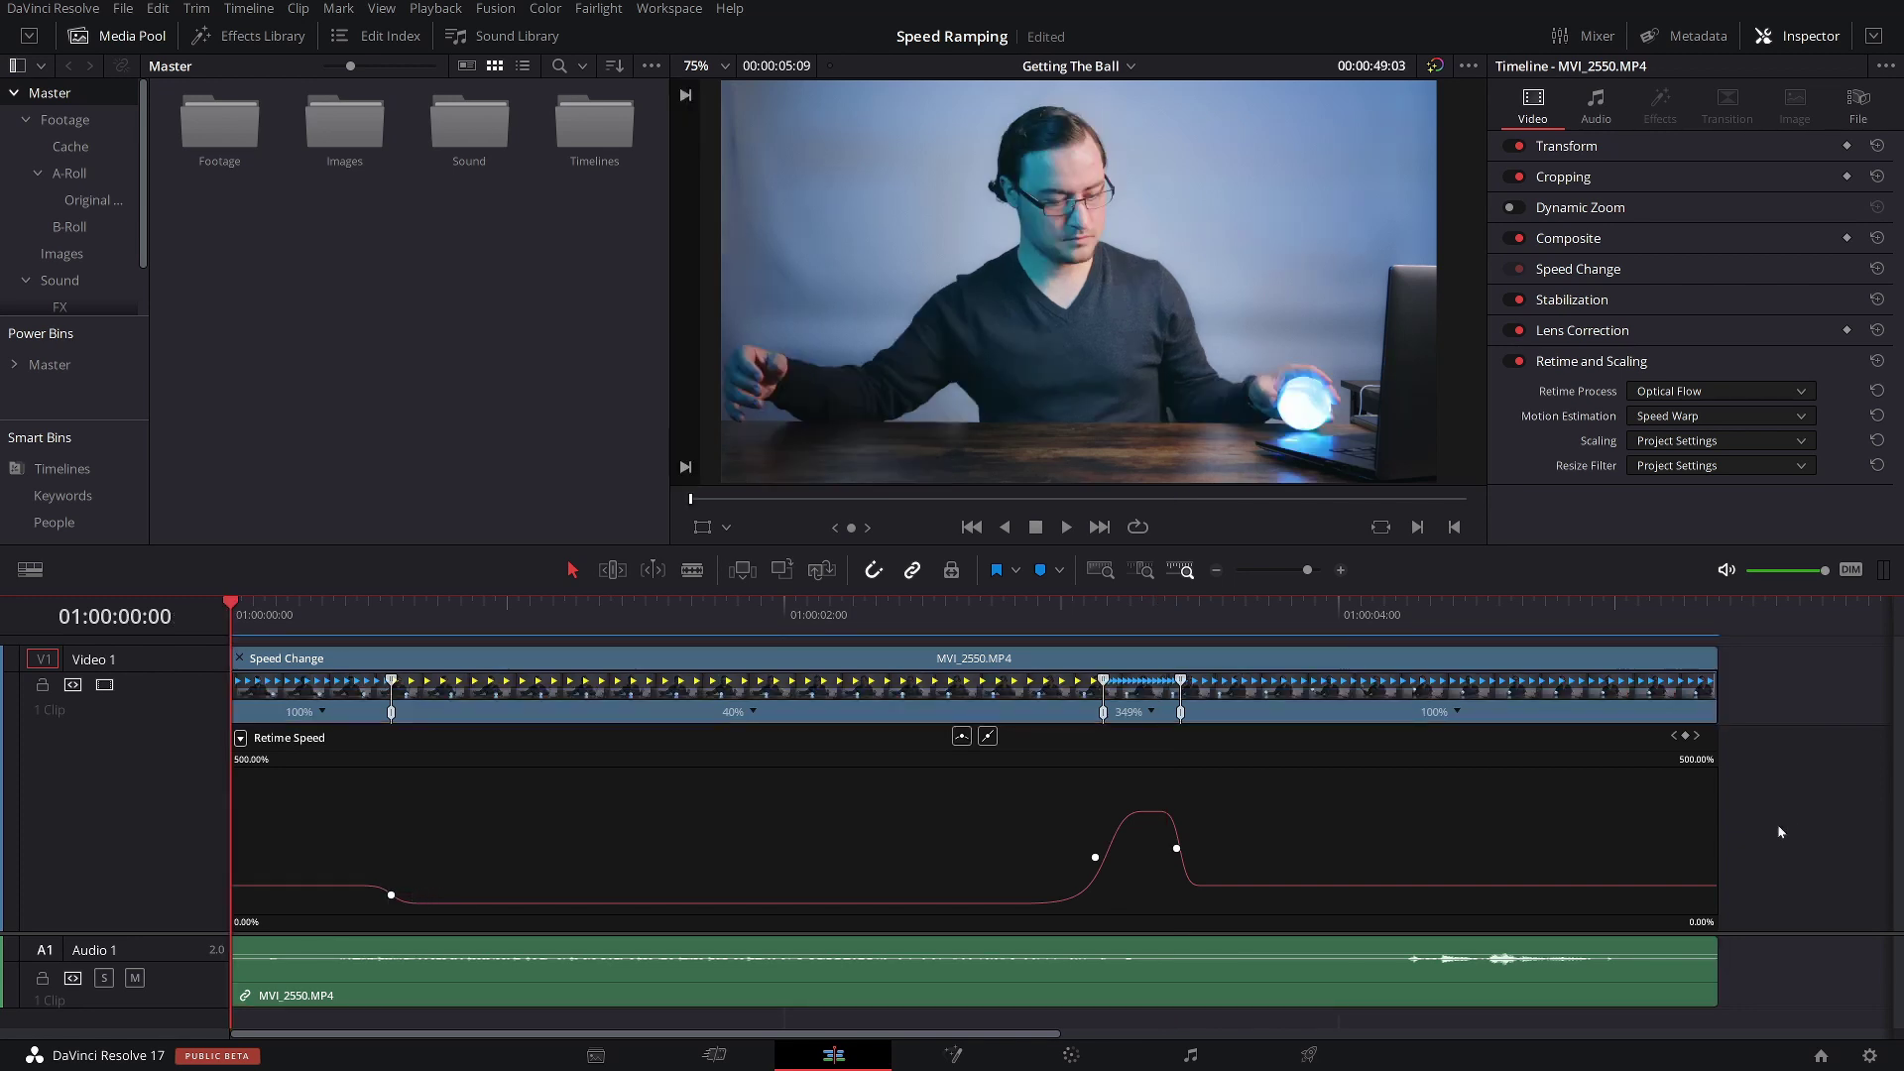
{"action": "key", "text": "space"}
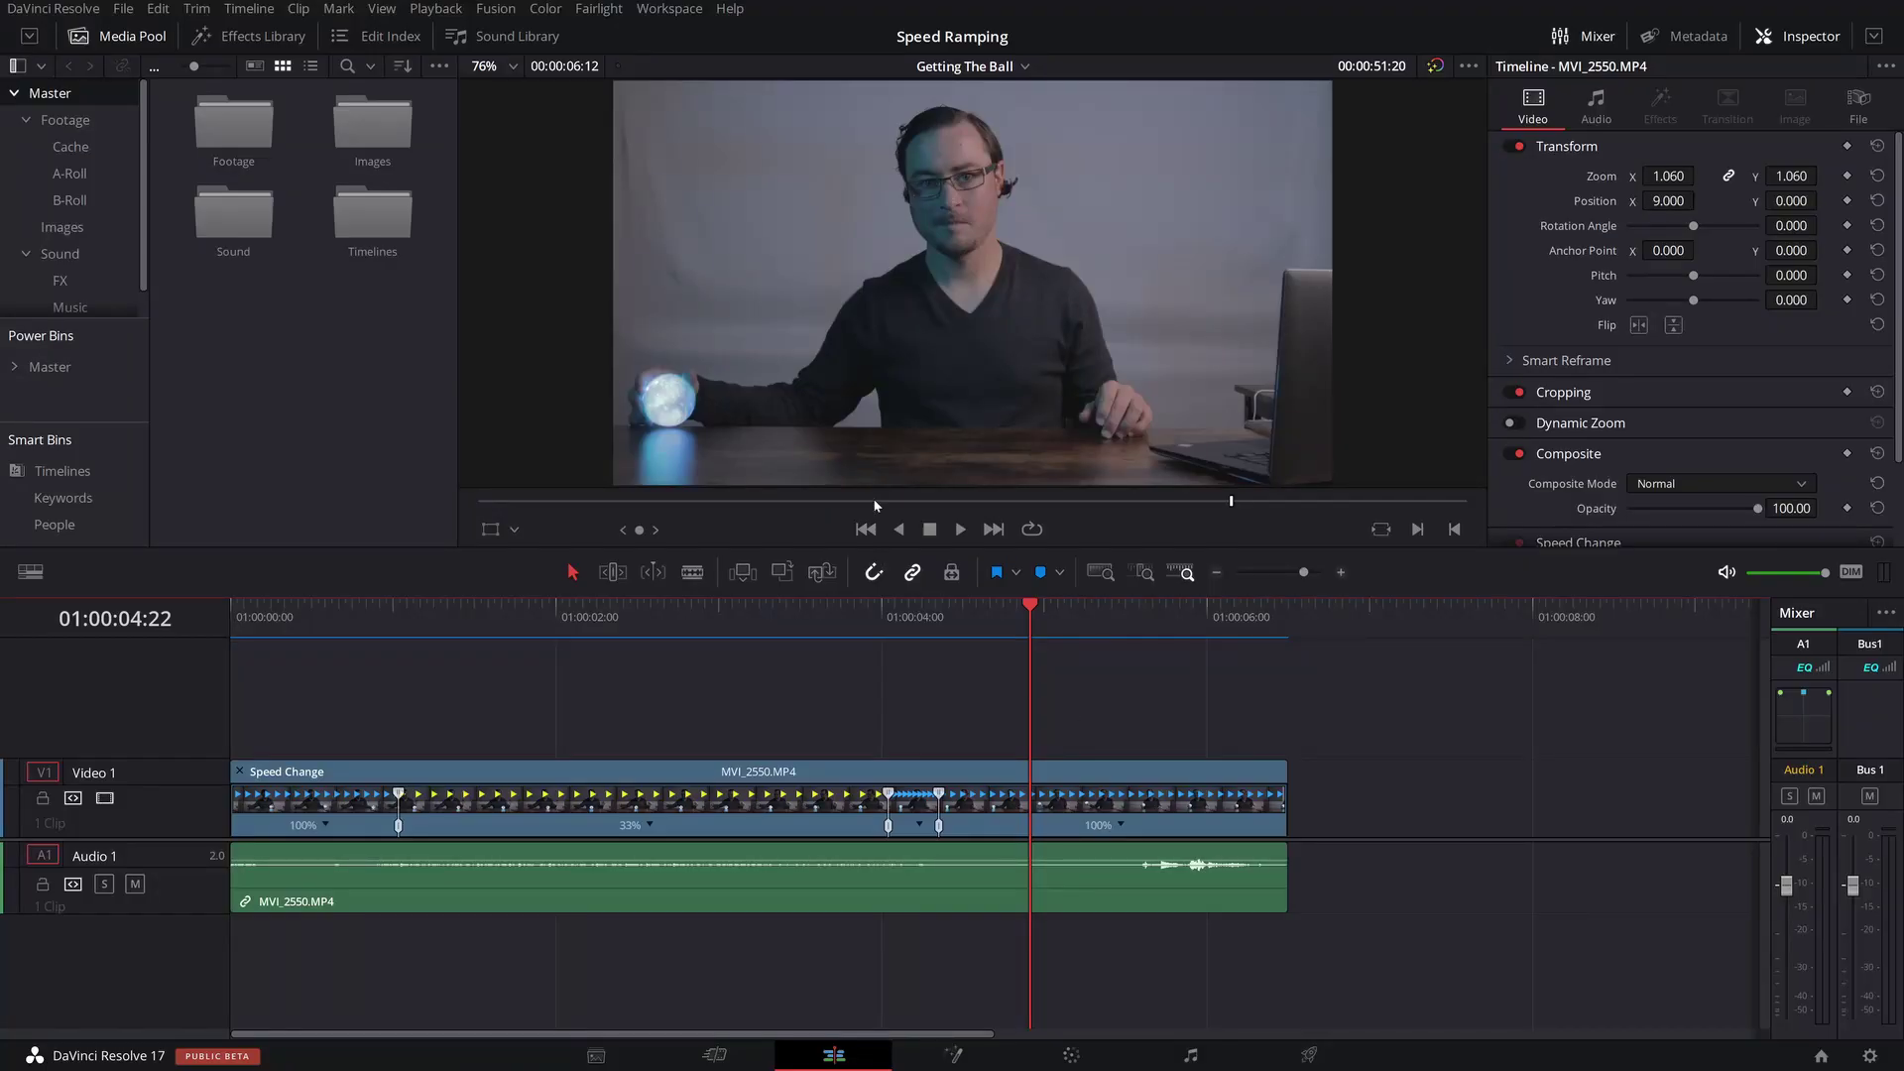
{"action": "left_click", "coordinate": [436, 7]}
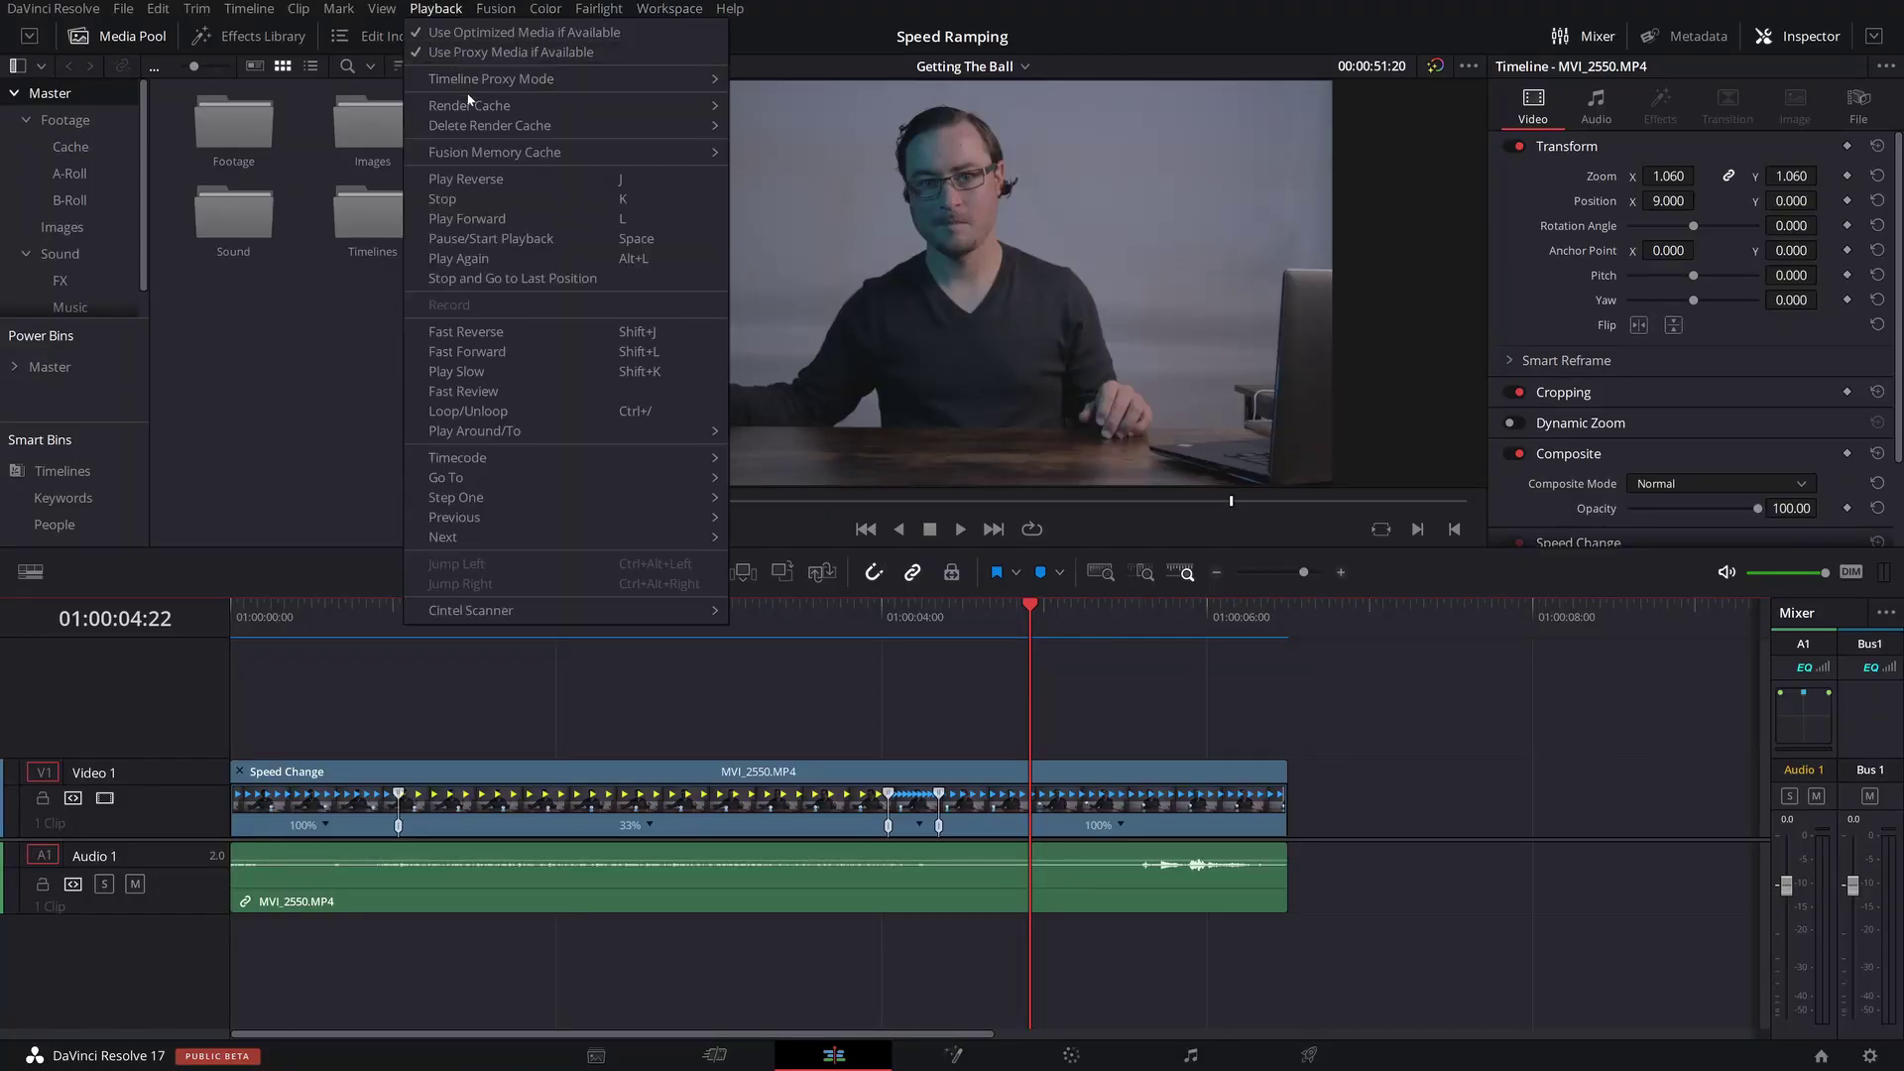
{"action": "mouse_move", "coordinate": [470, 103]}
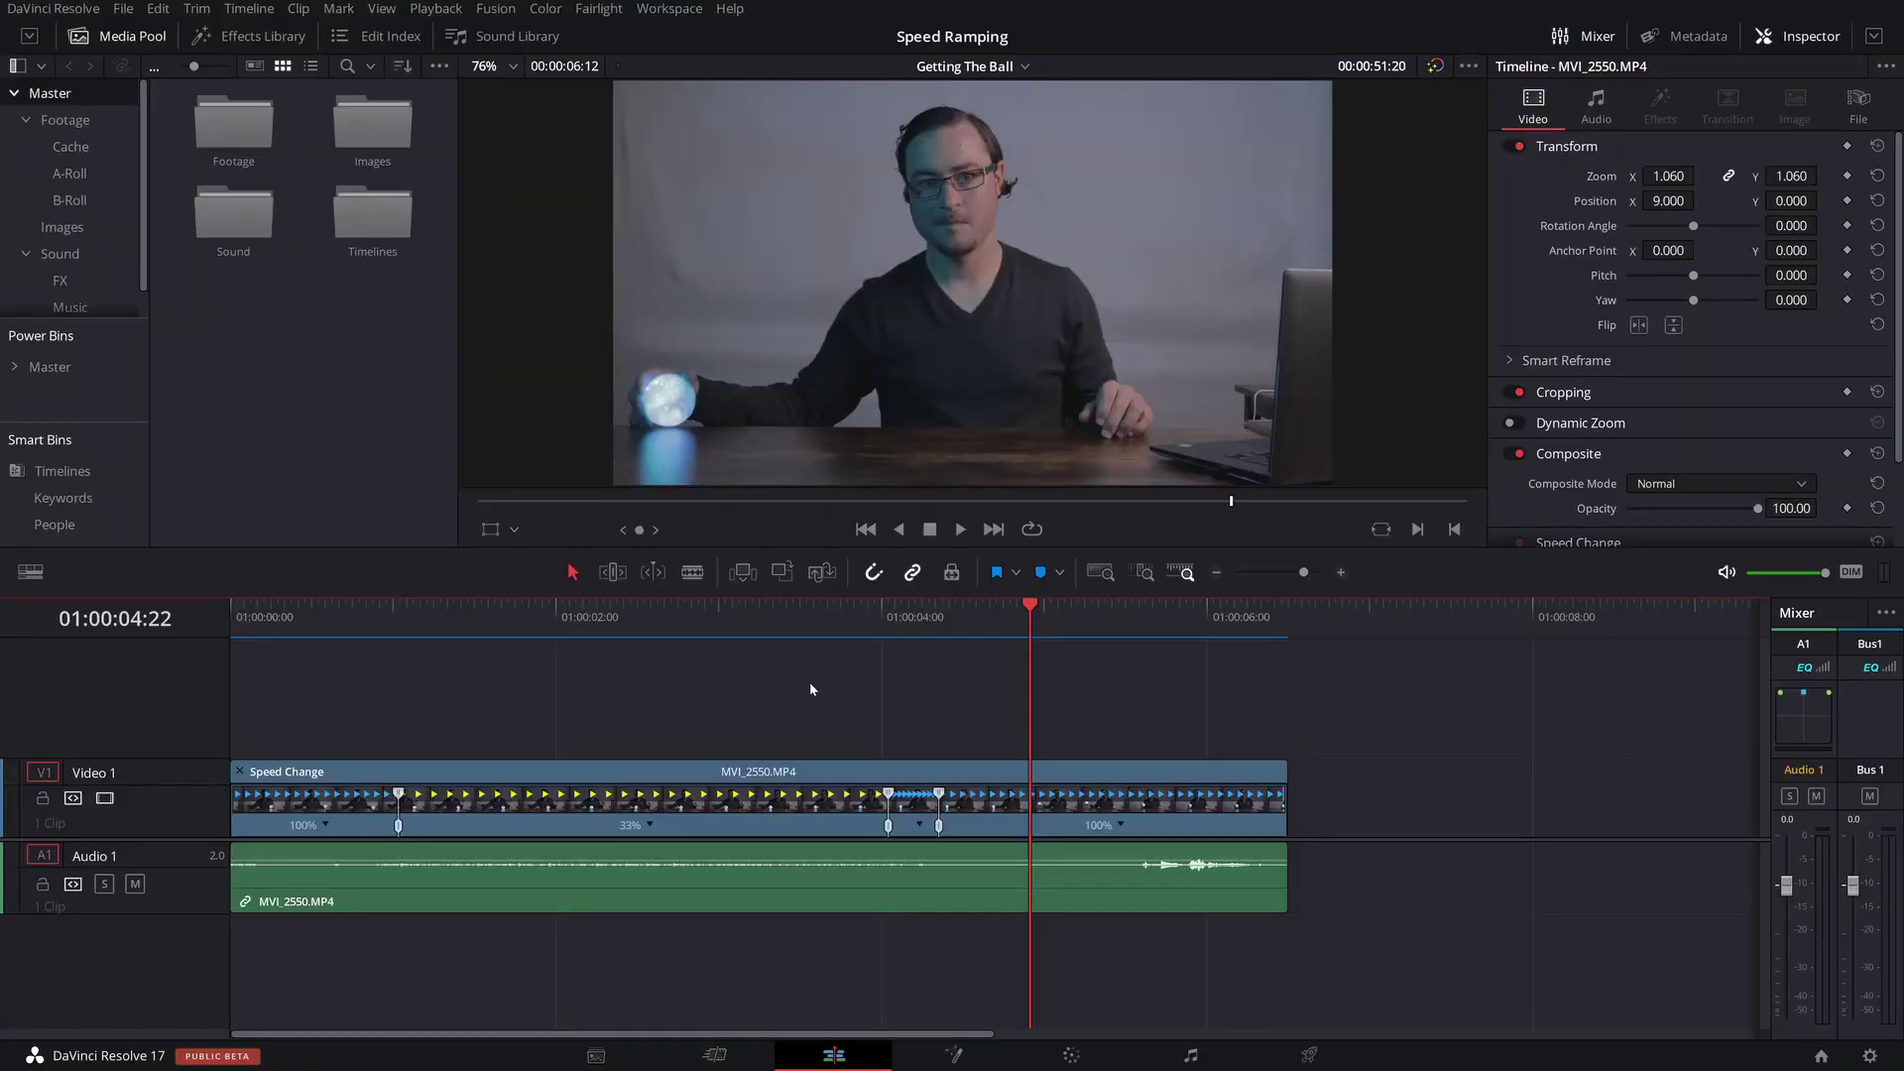
{"action": "left_click", "coordinate": [790, 777]}
{"action": "left_click", "coordinate": [464, 8]}
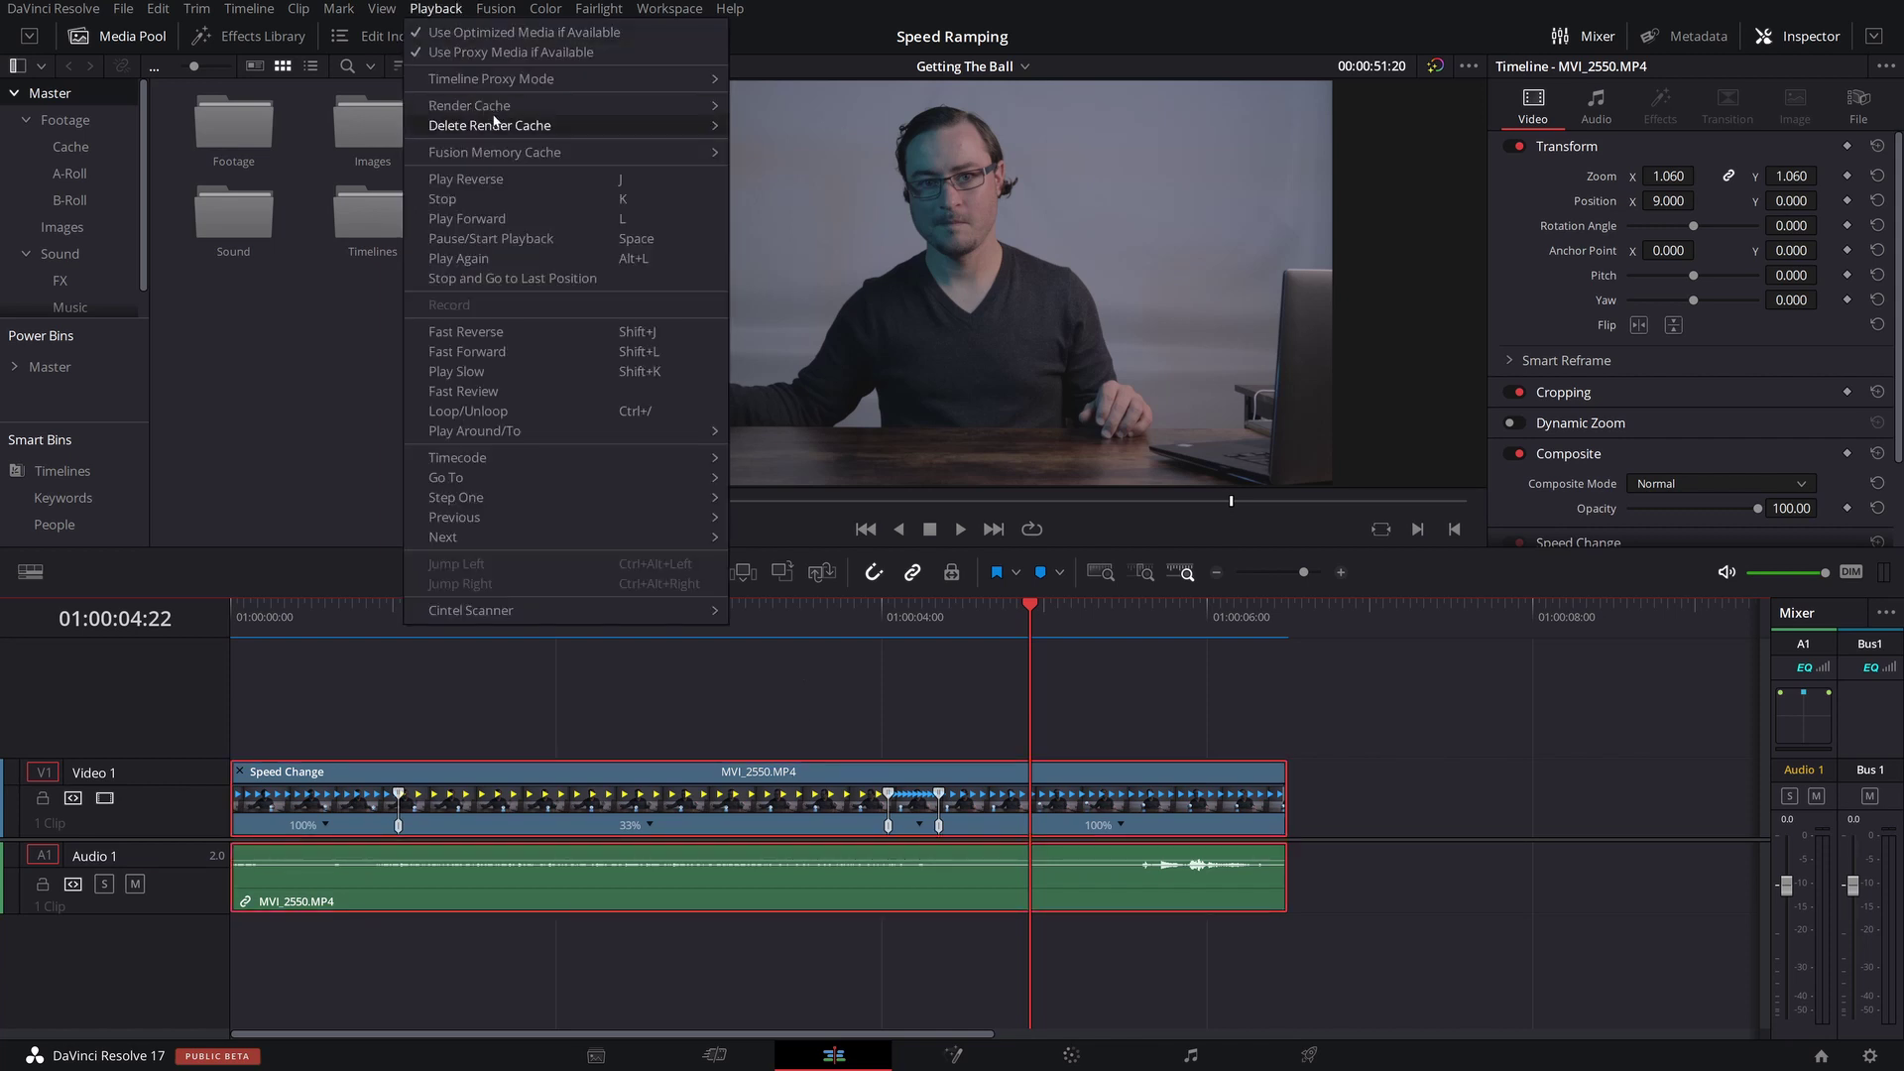
{"action": "mouse_move", "coordinate": [595, 125]}
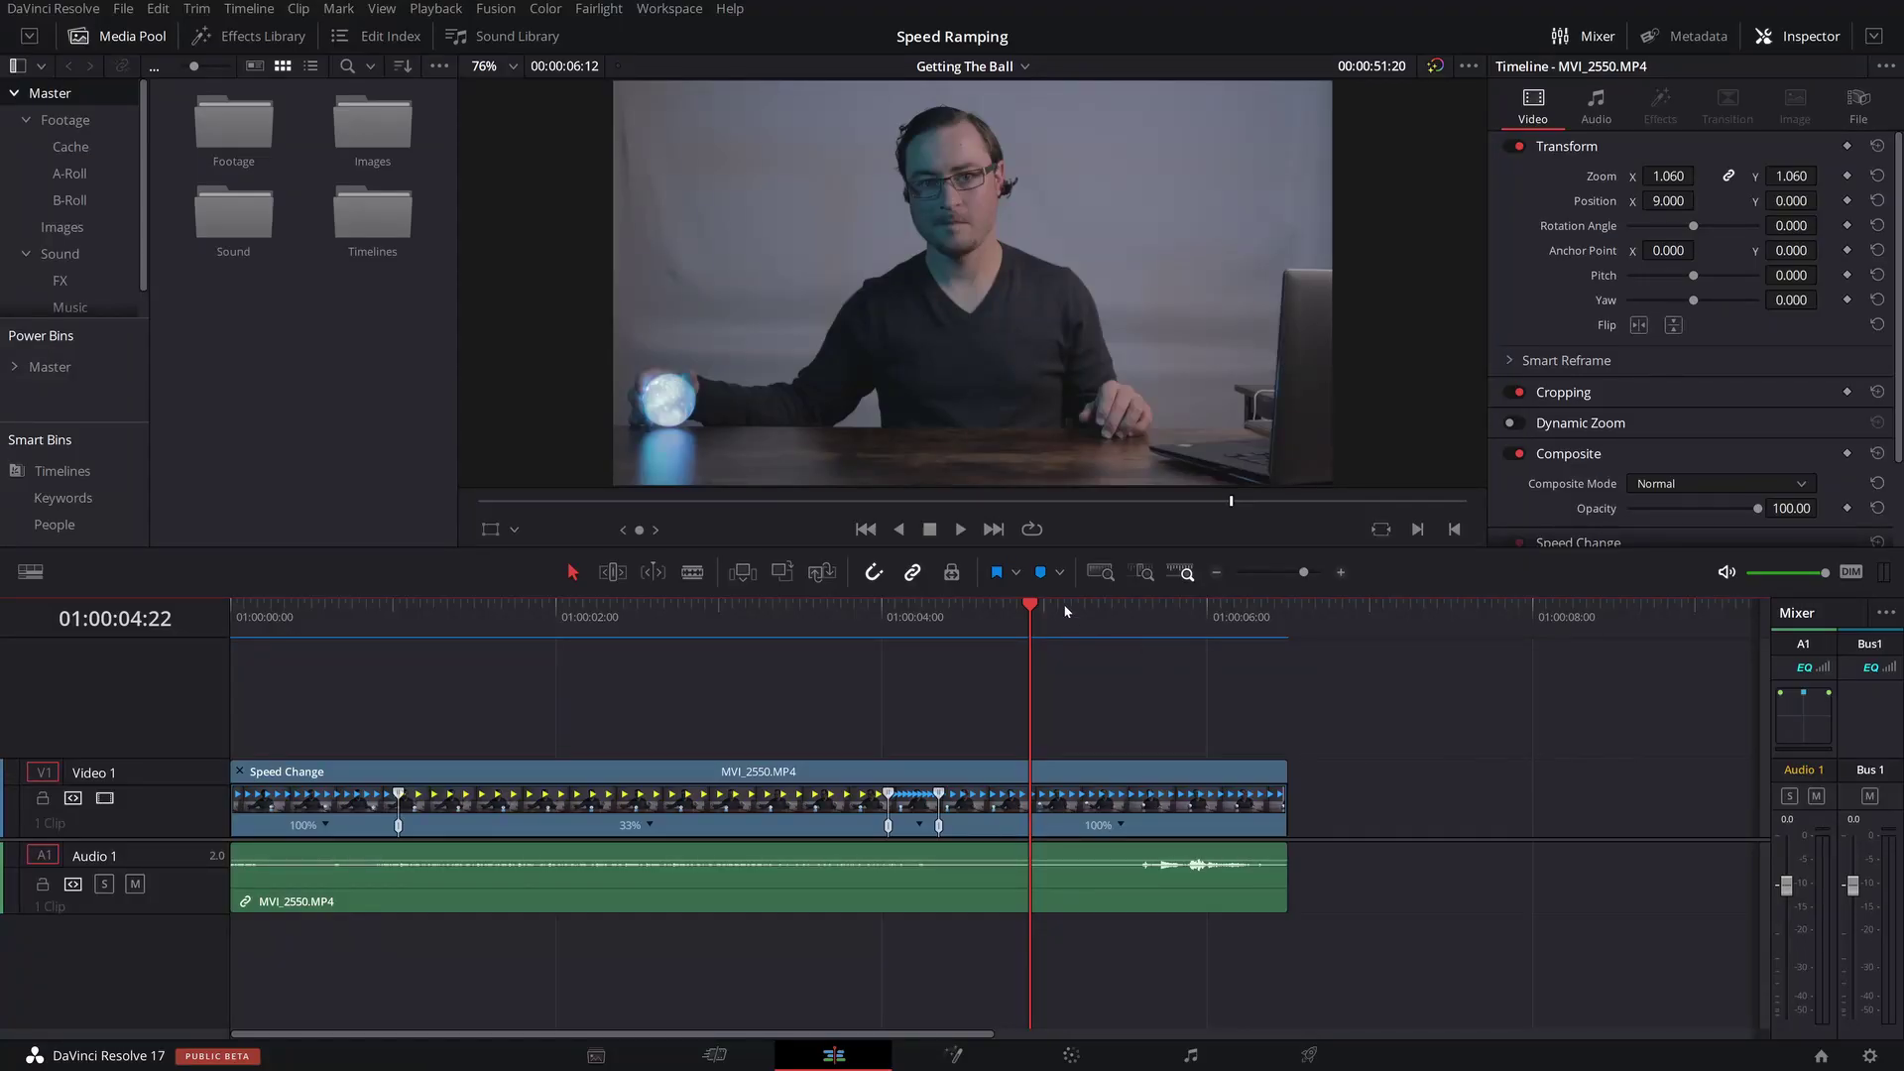
Select the MVI_2550.MP4 ball clip and bring up its context menu
{"action": "left_click", "coordinate": [733, 812]}
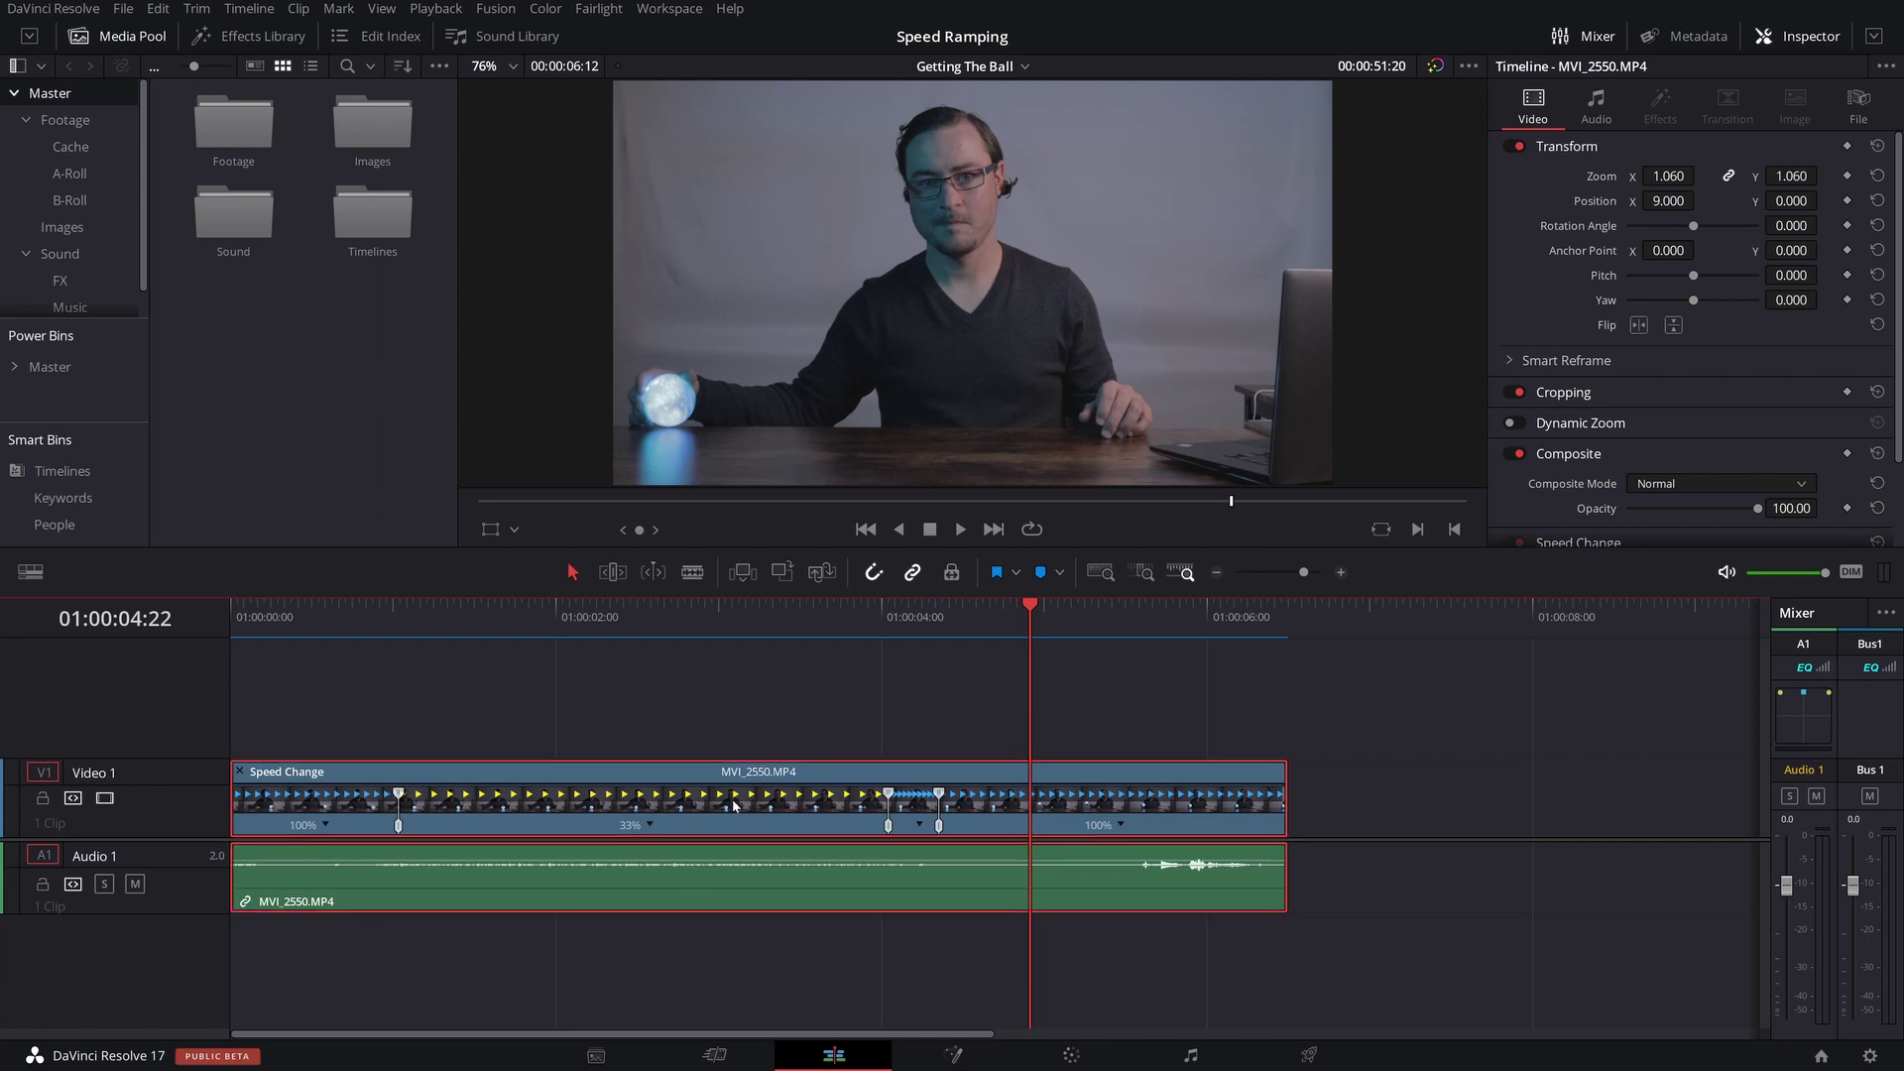
{"action": "right_click", "coordinate": [734, 805]}
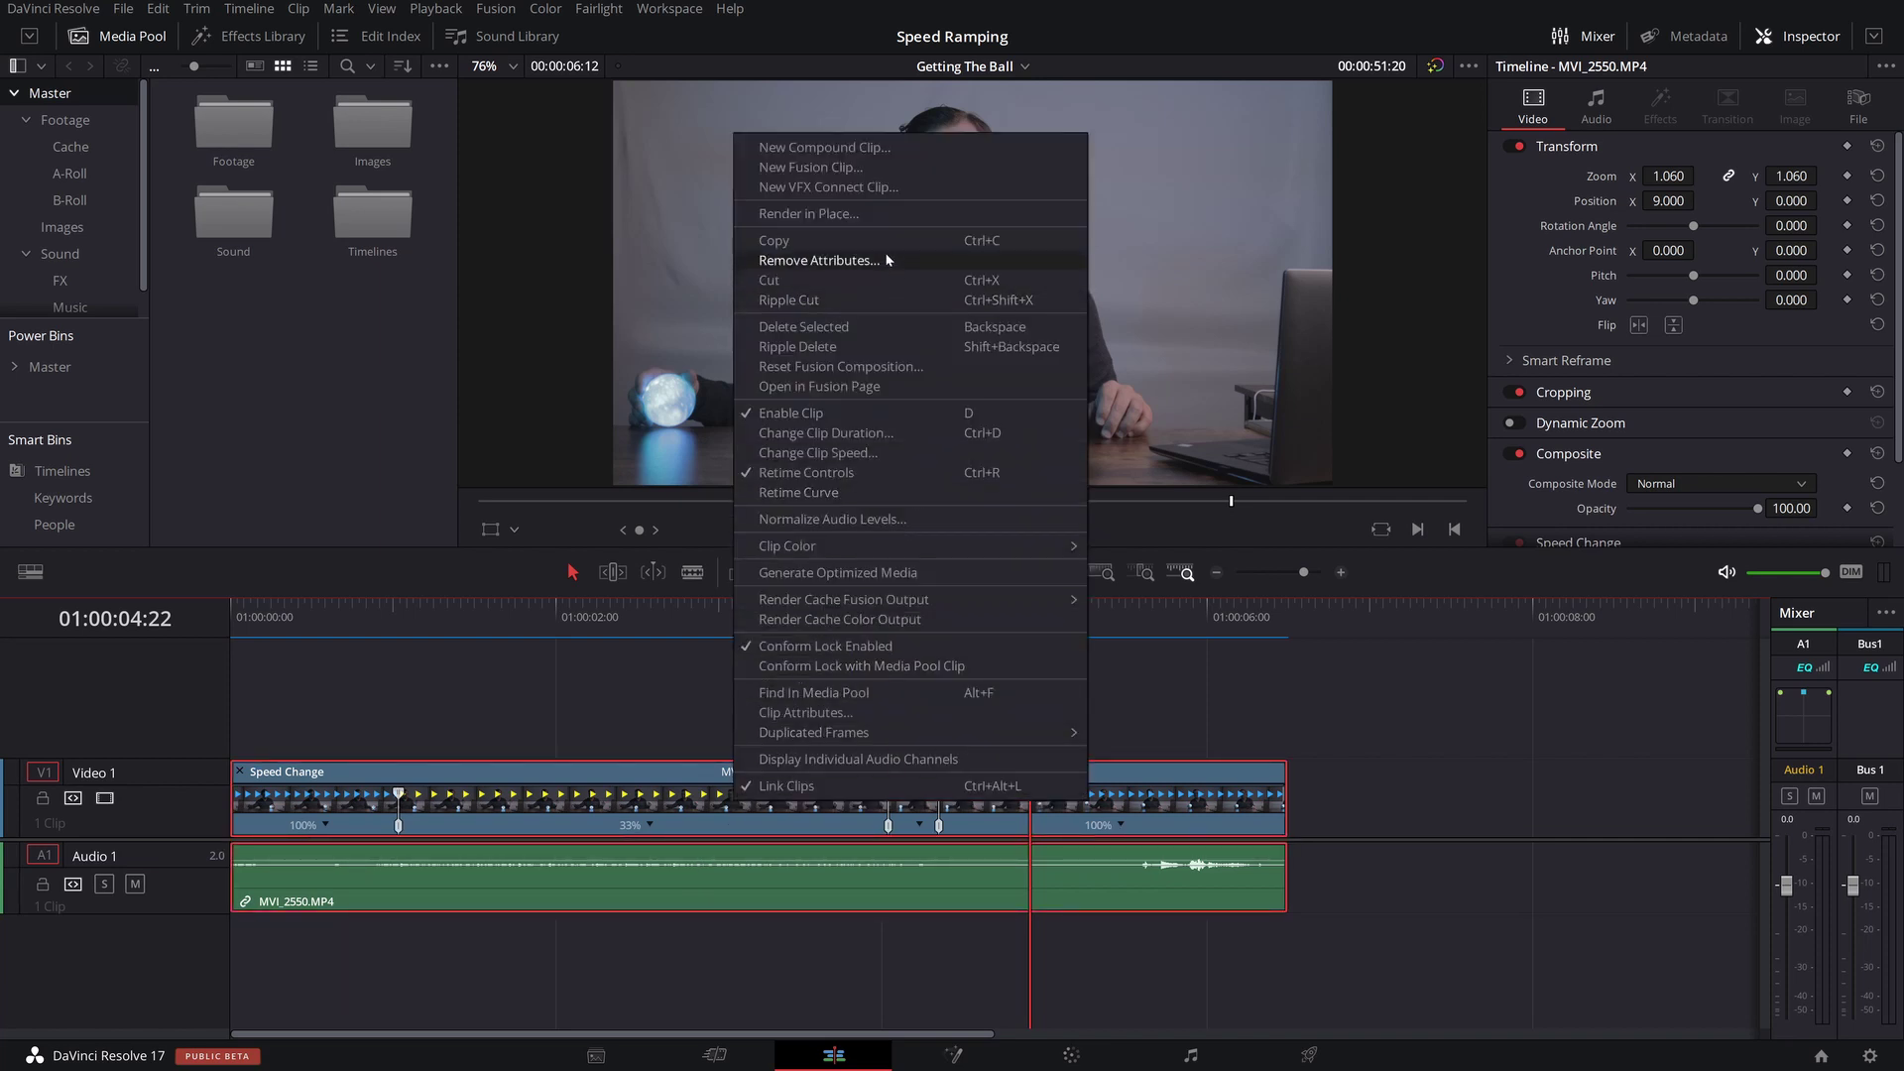